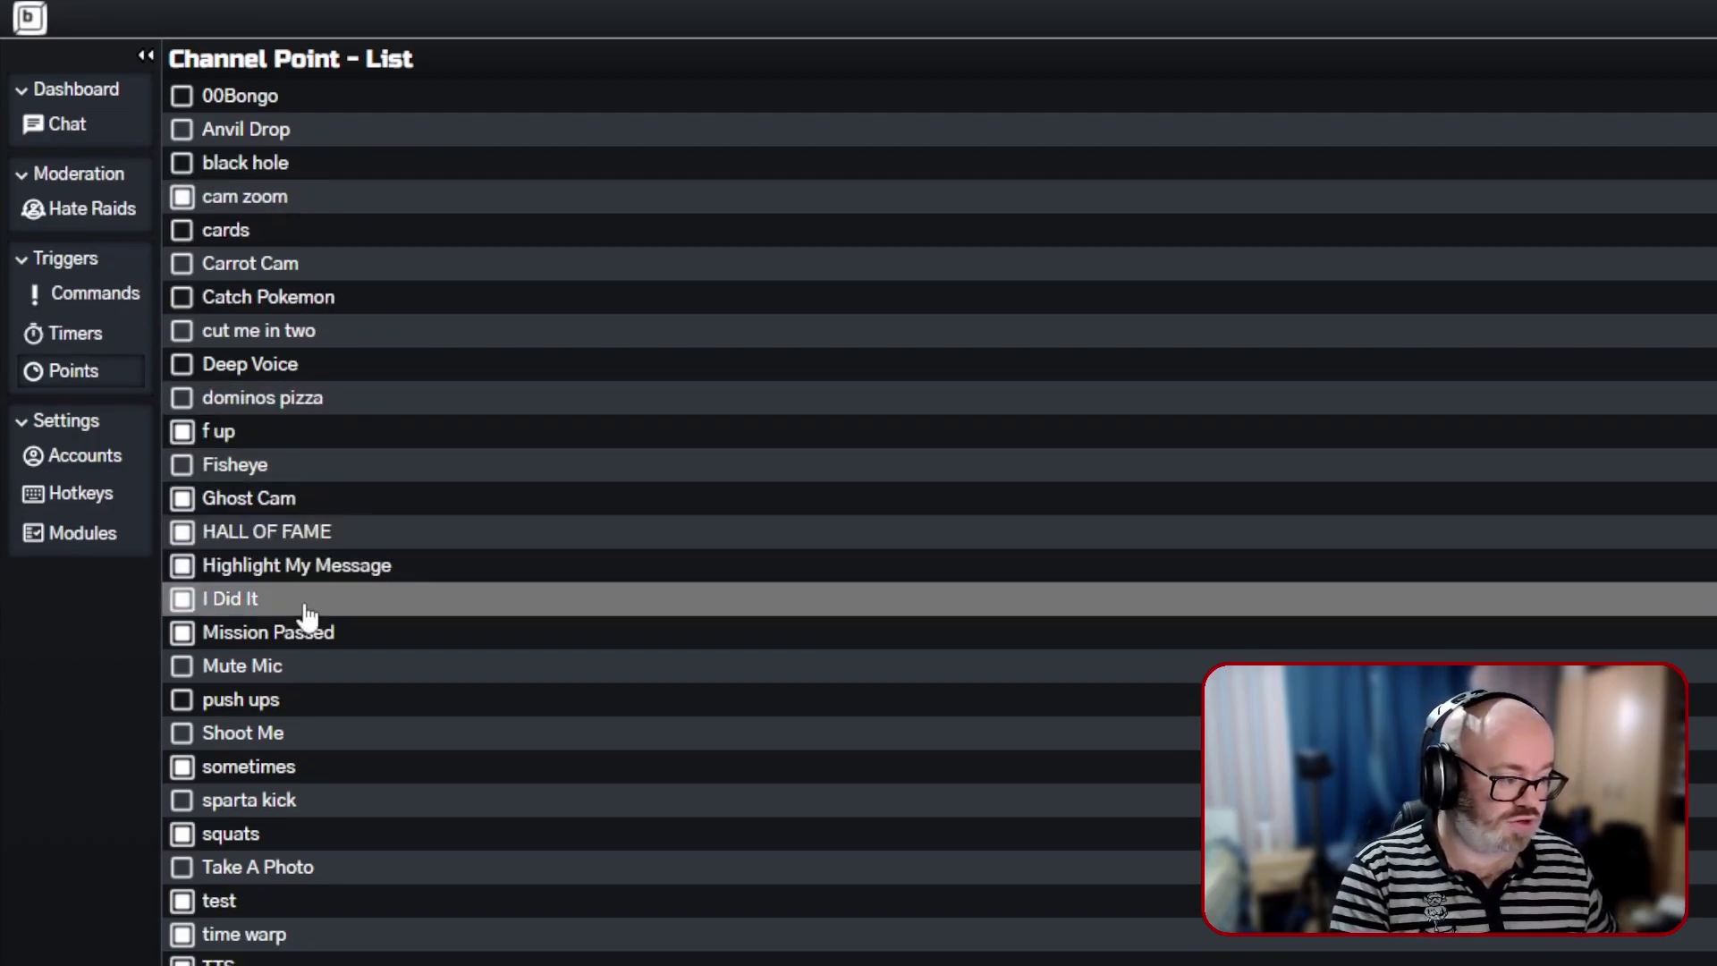
- Create a new channel point redemption titled "test 2"
scroll(307, 614, "down", 2)
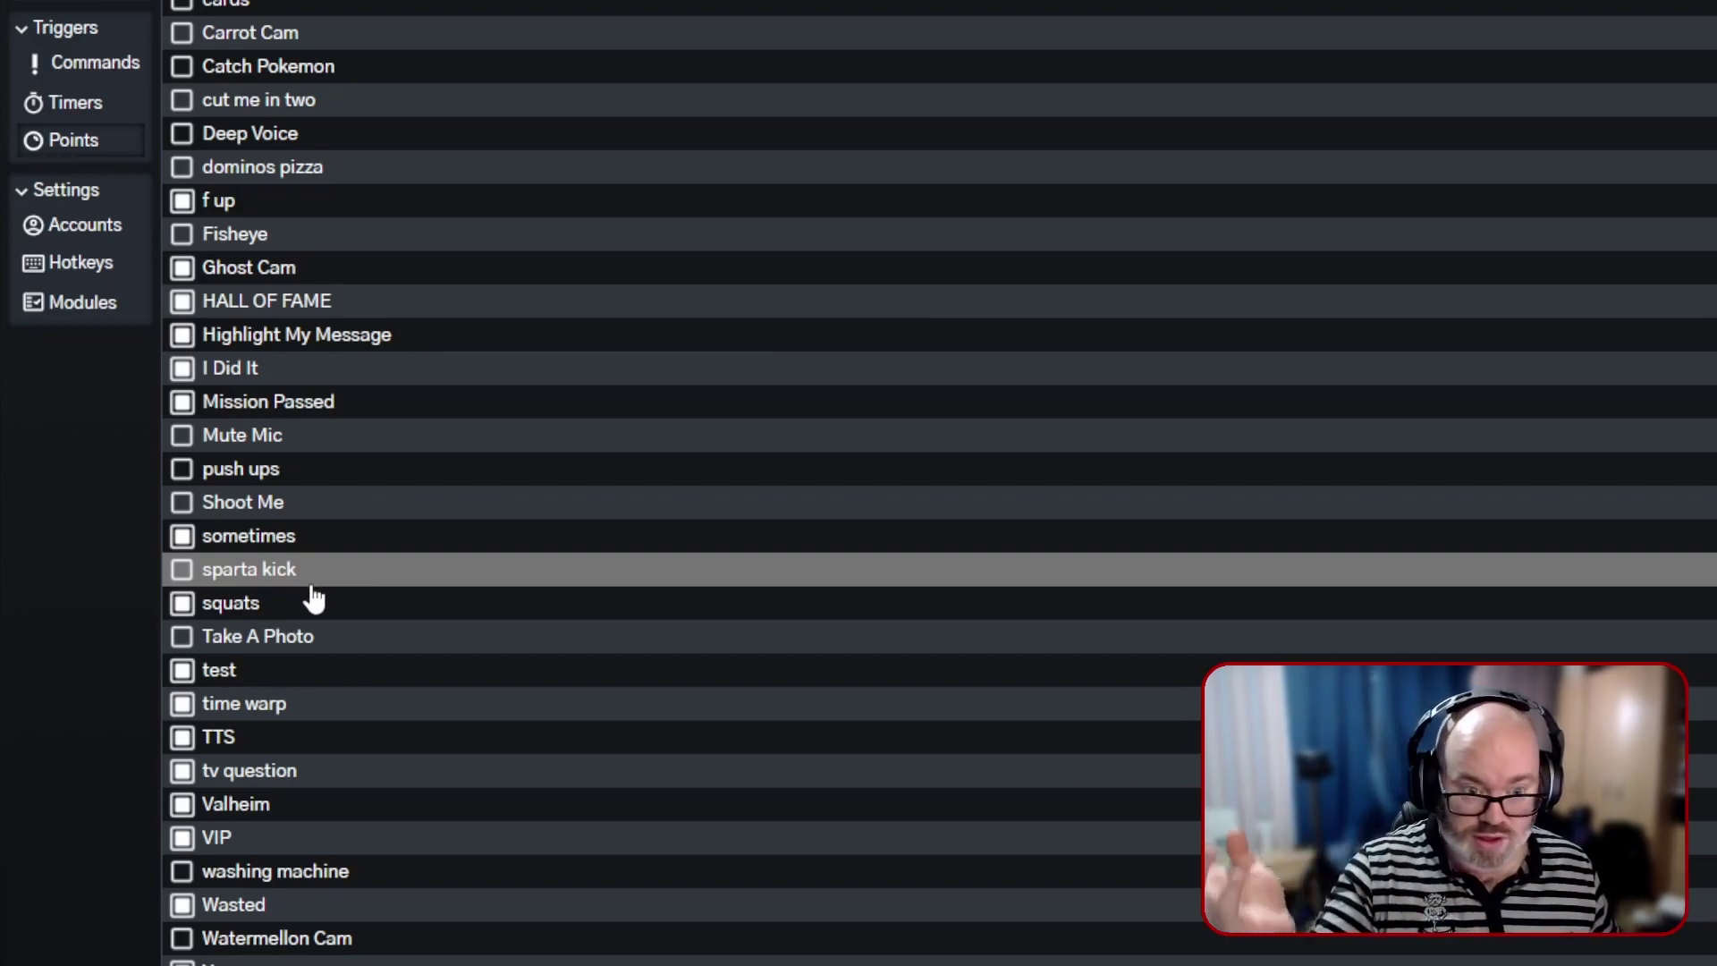
scroll(93, 376, "up", 1)
scroll(93, 376, "up", 4)
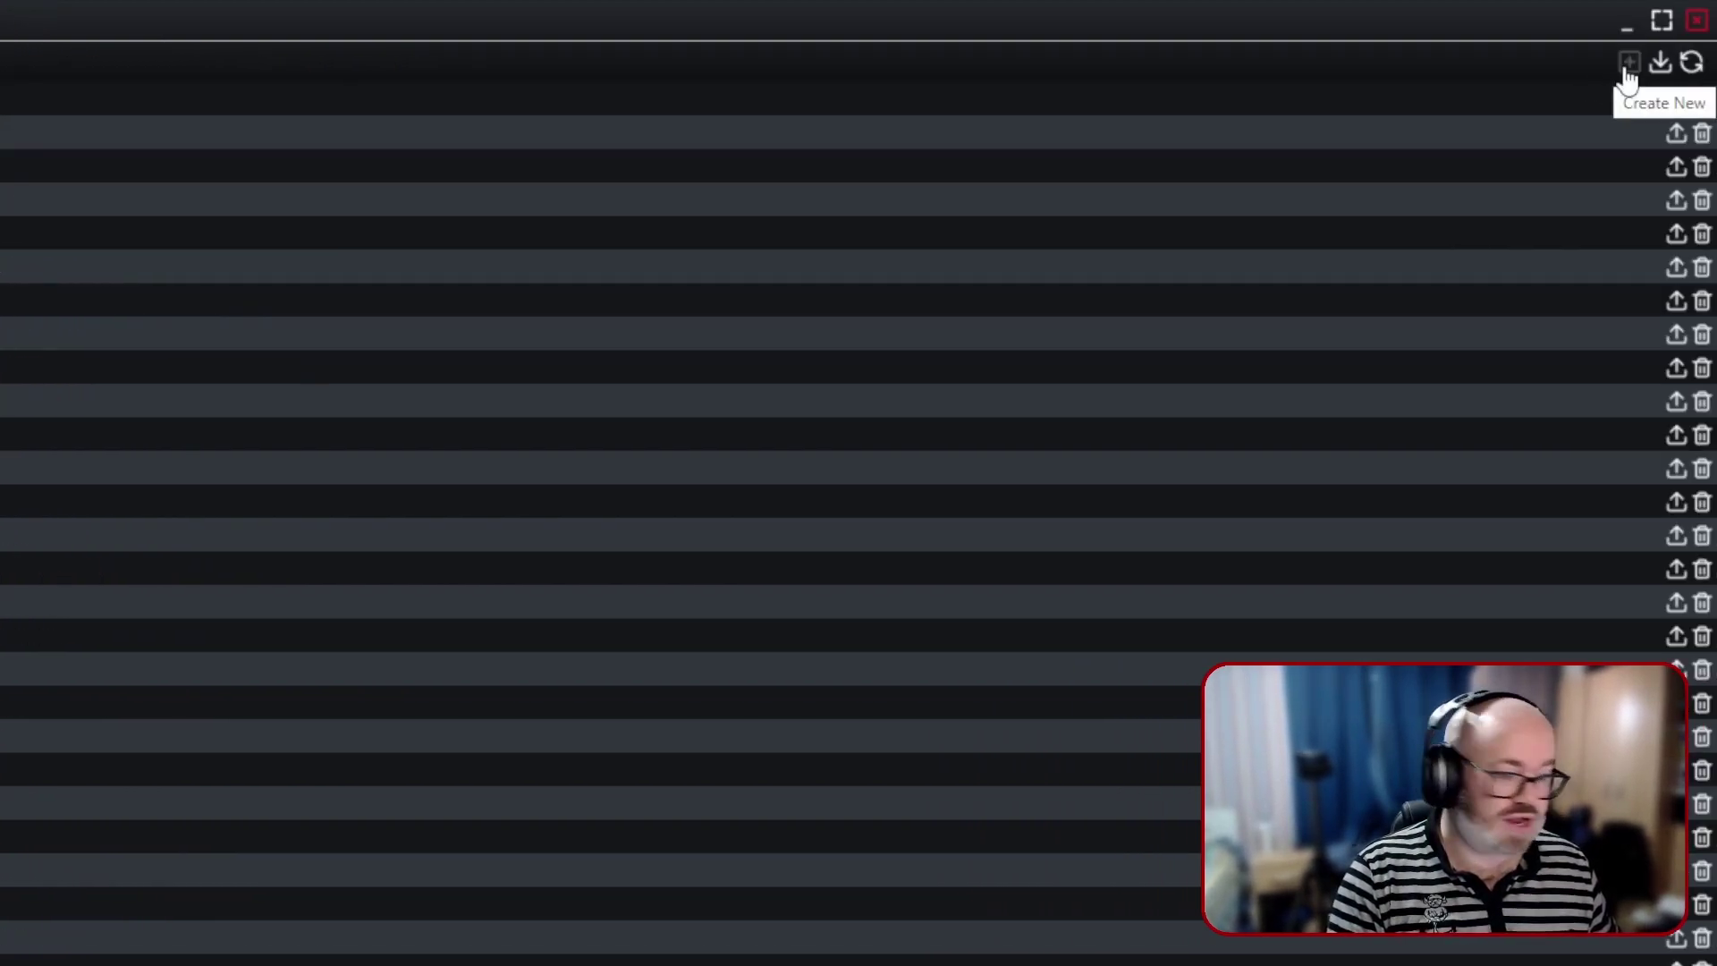
left_click(1629, 62)
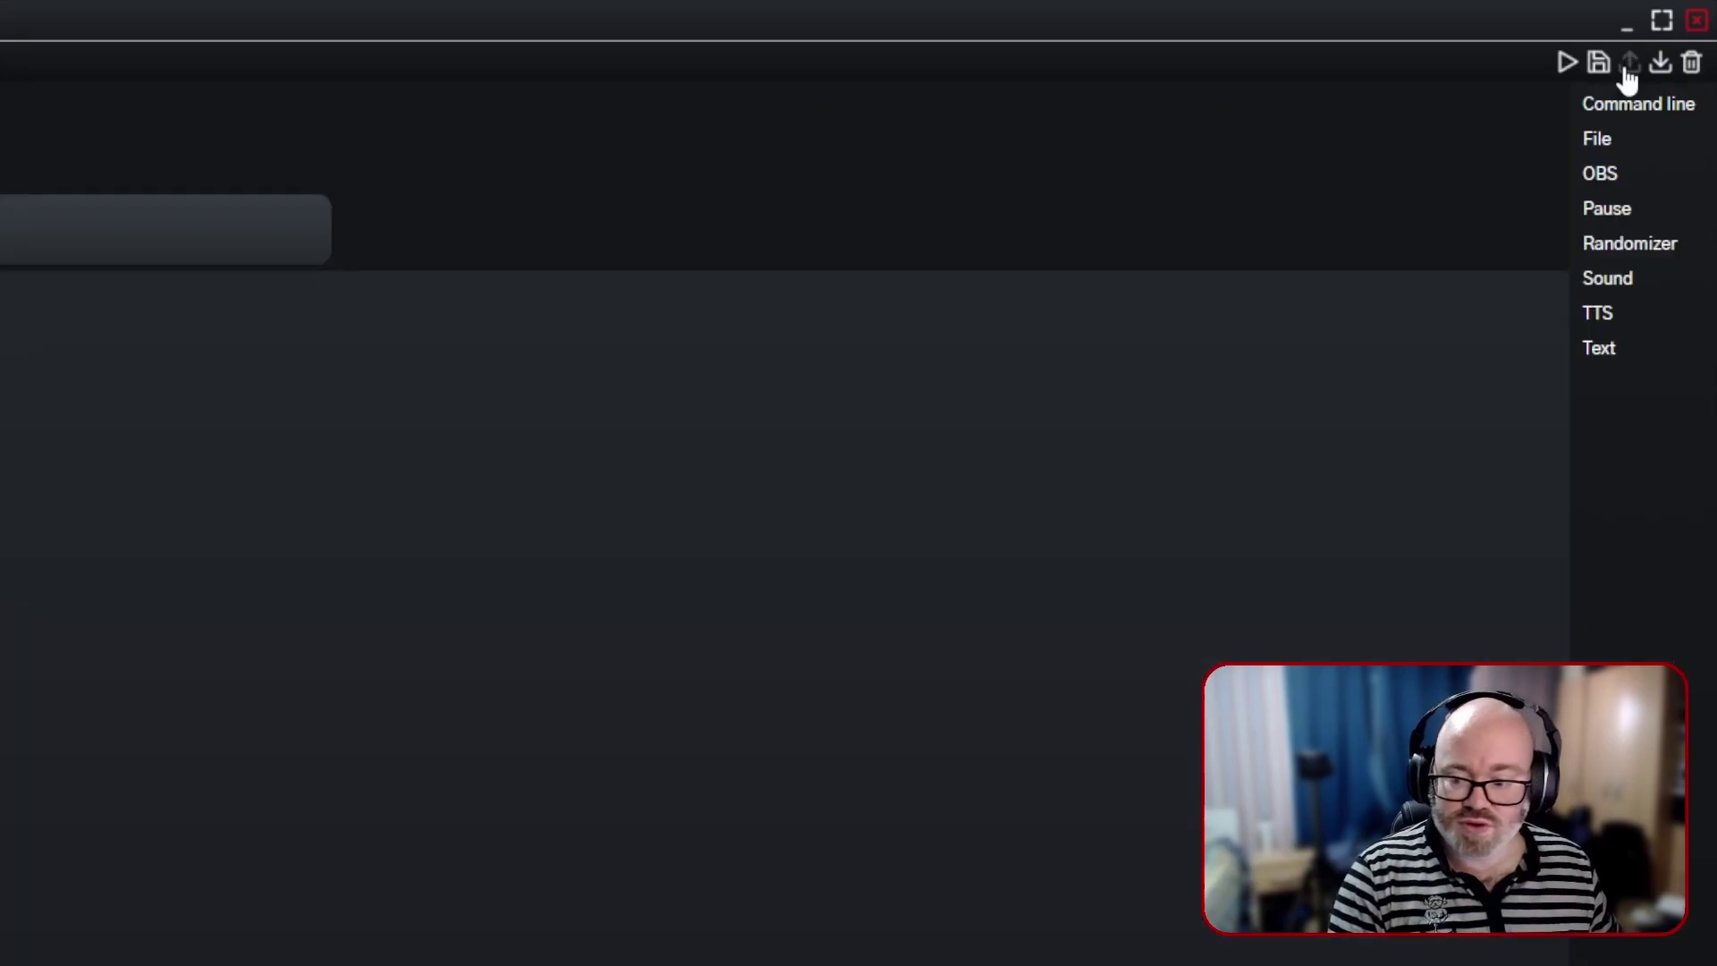
left_click(485, 104)
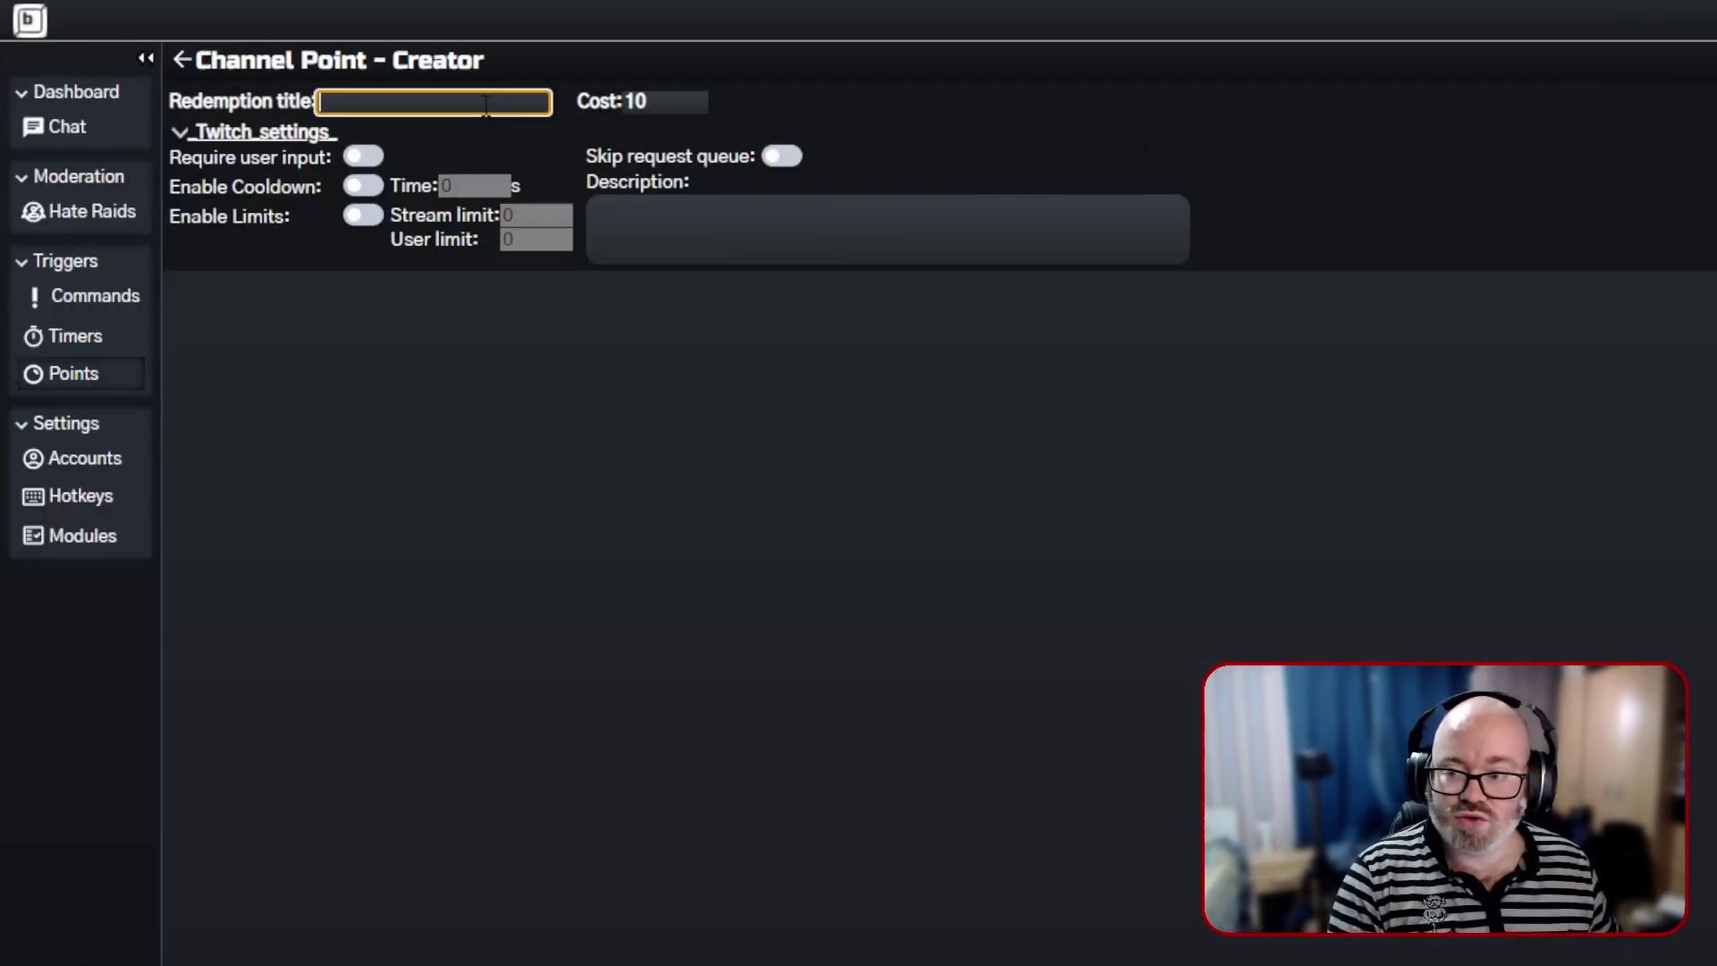
type("test 2")
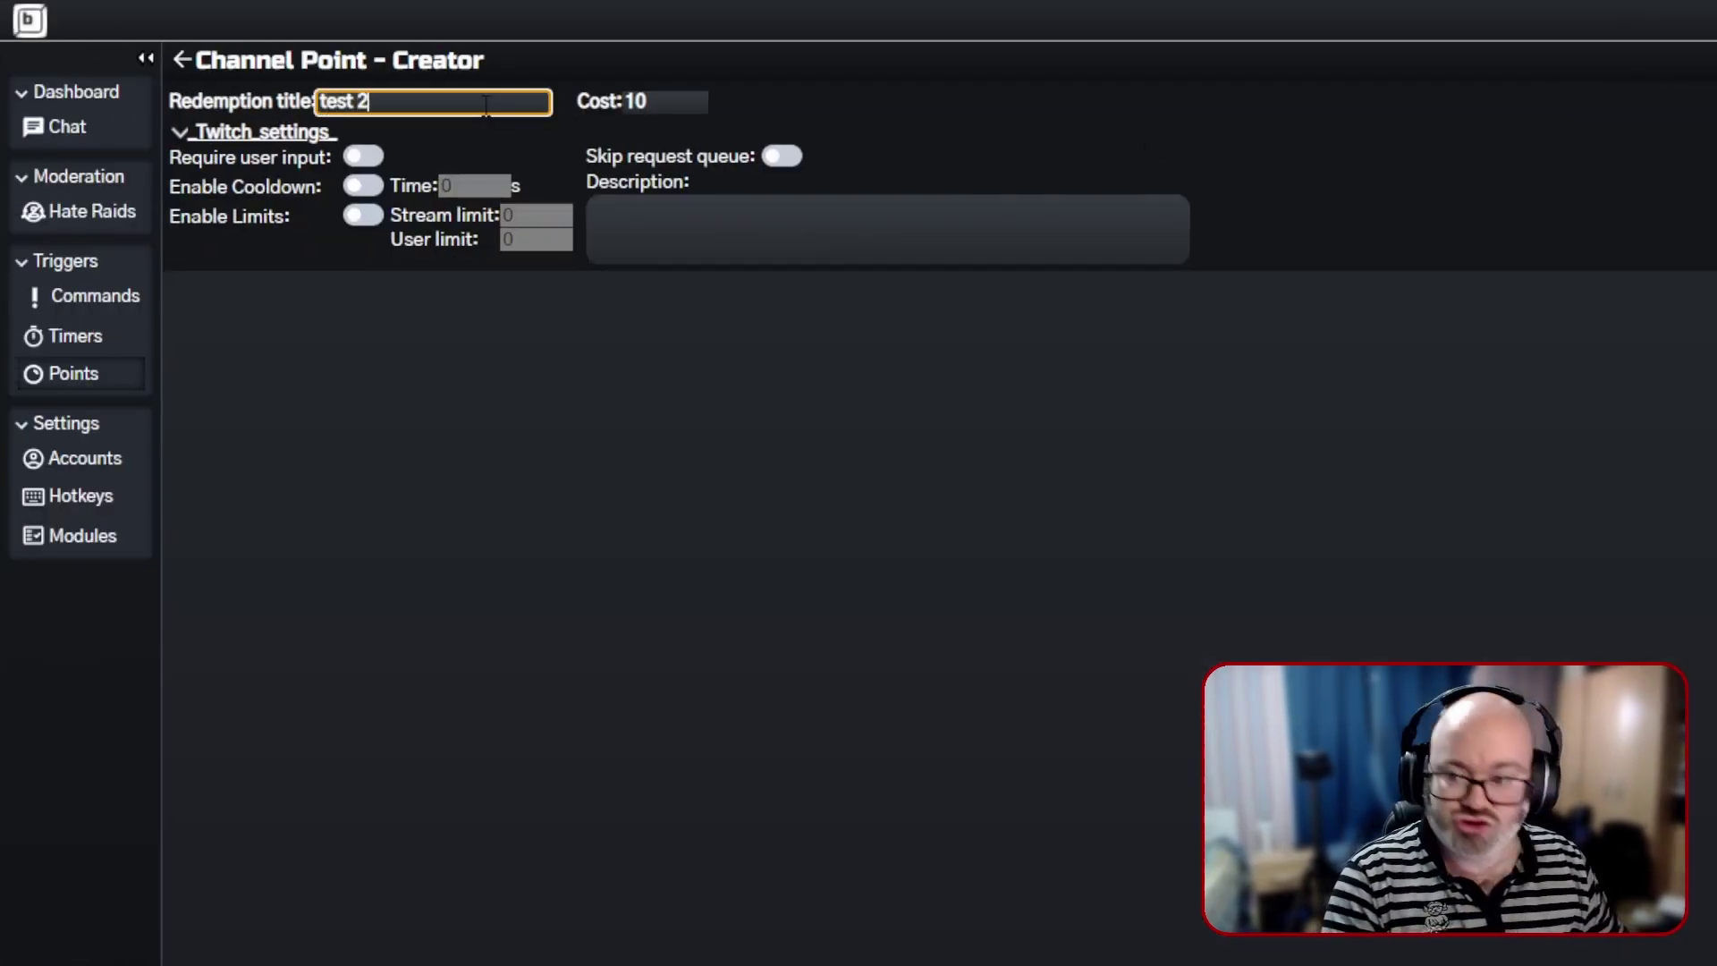
- Set the cost of the "test 2" redemption to 100 and save it
left_click(688, 102)
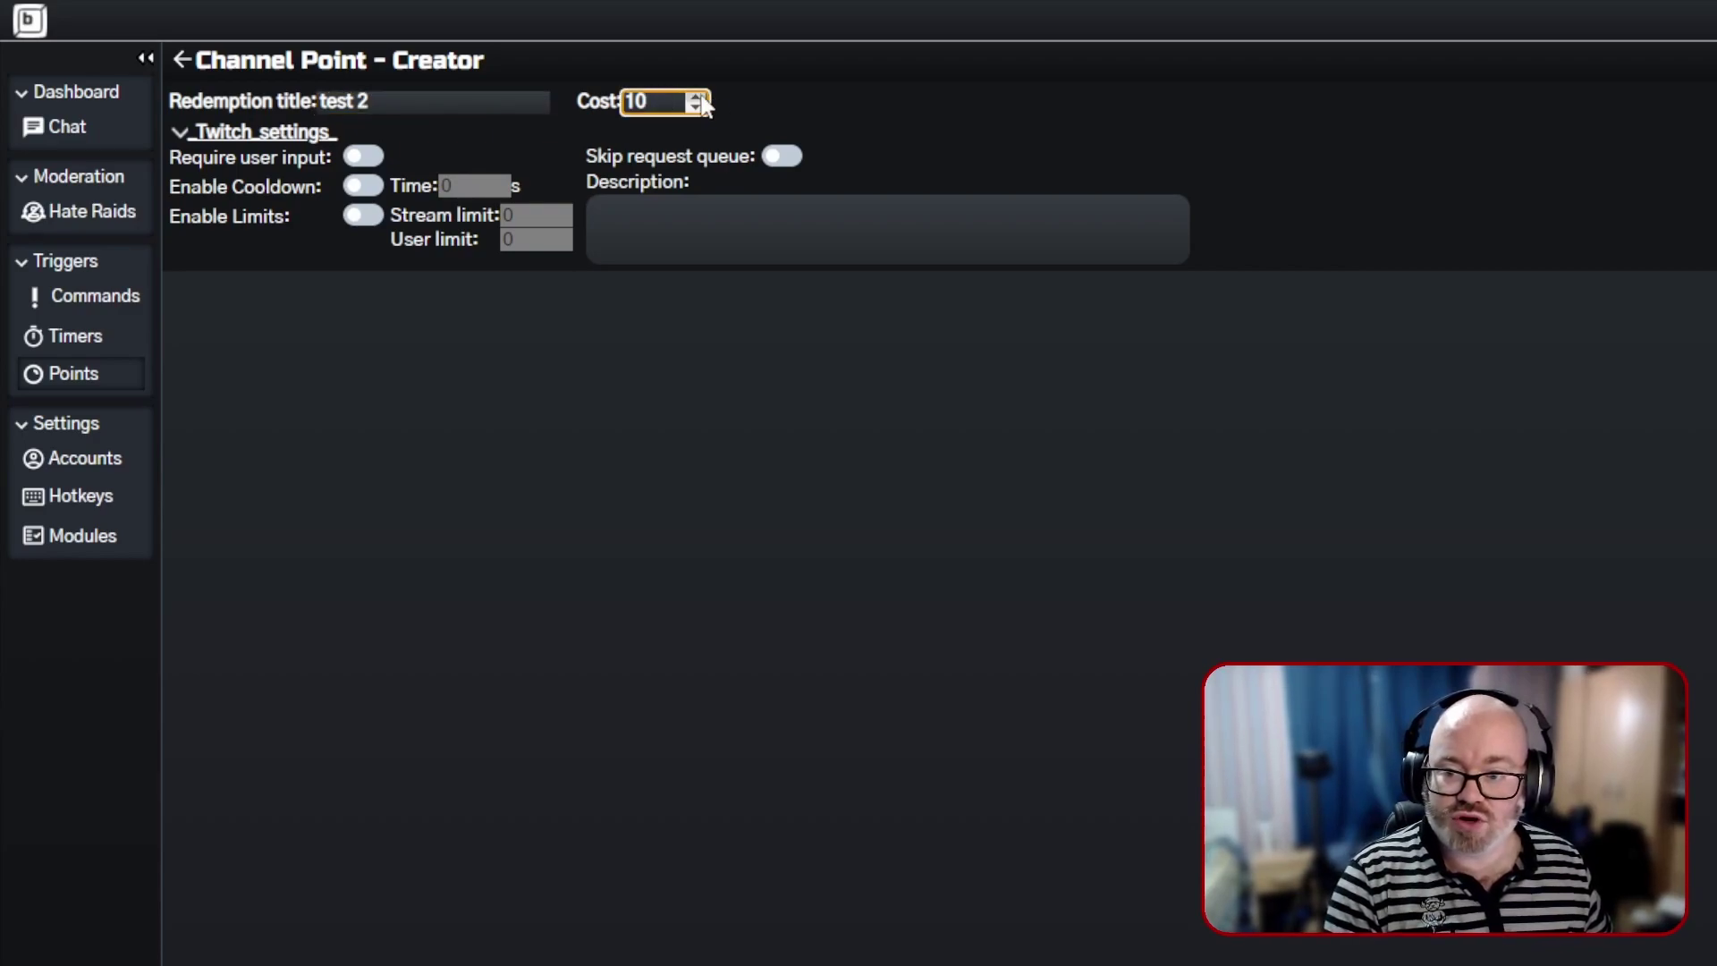
left_click(694, 97)
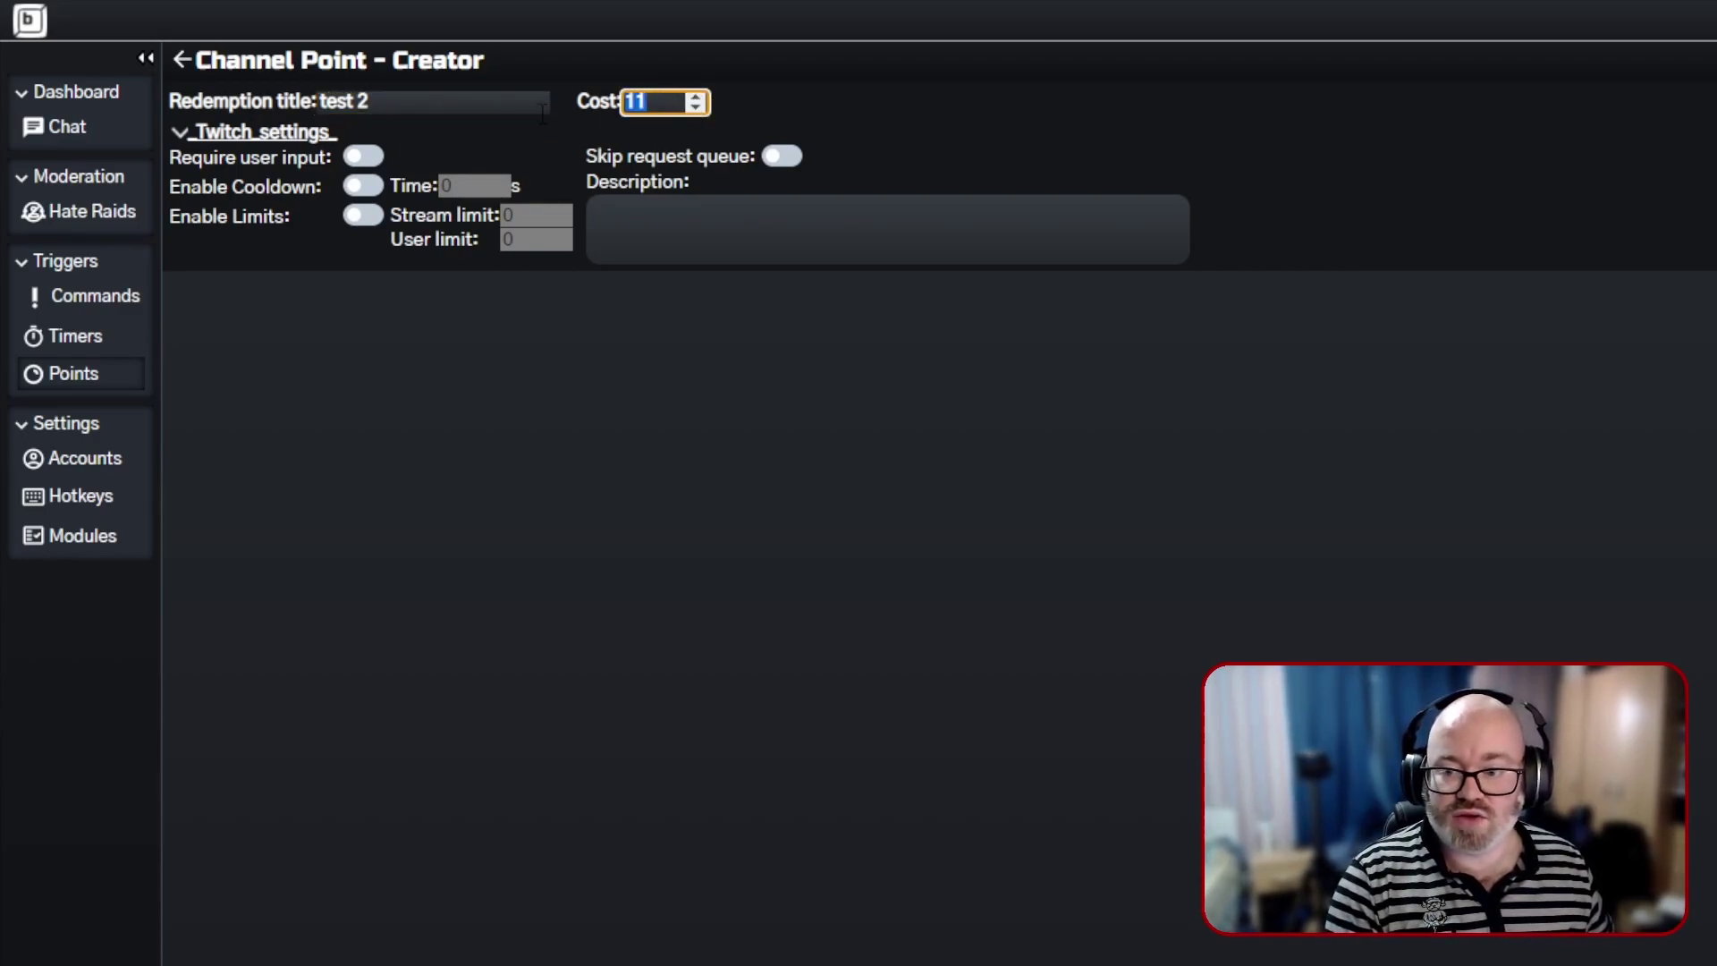
type("100")
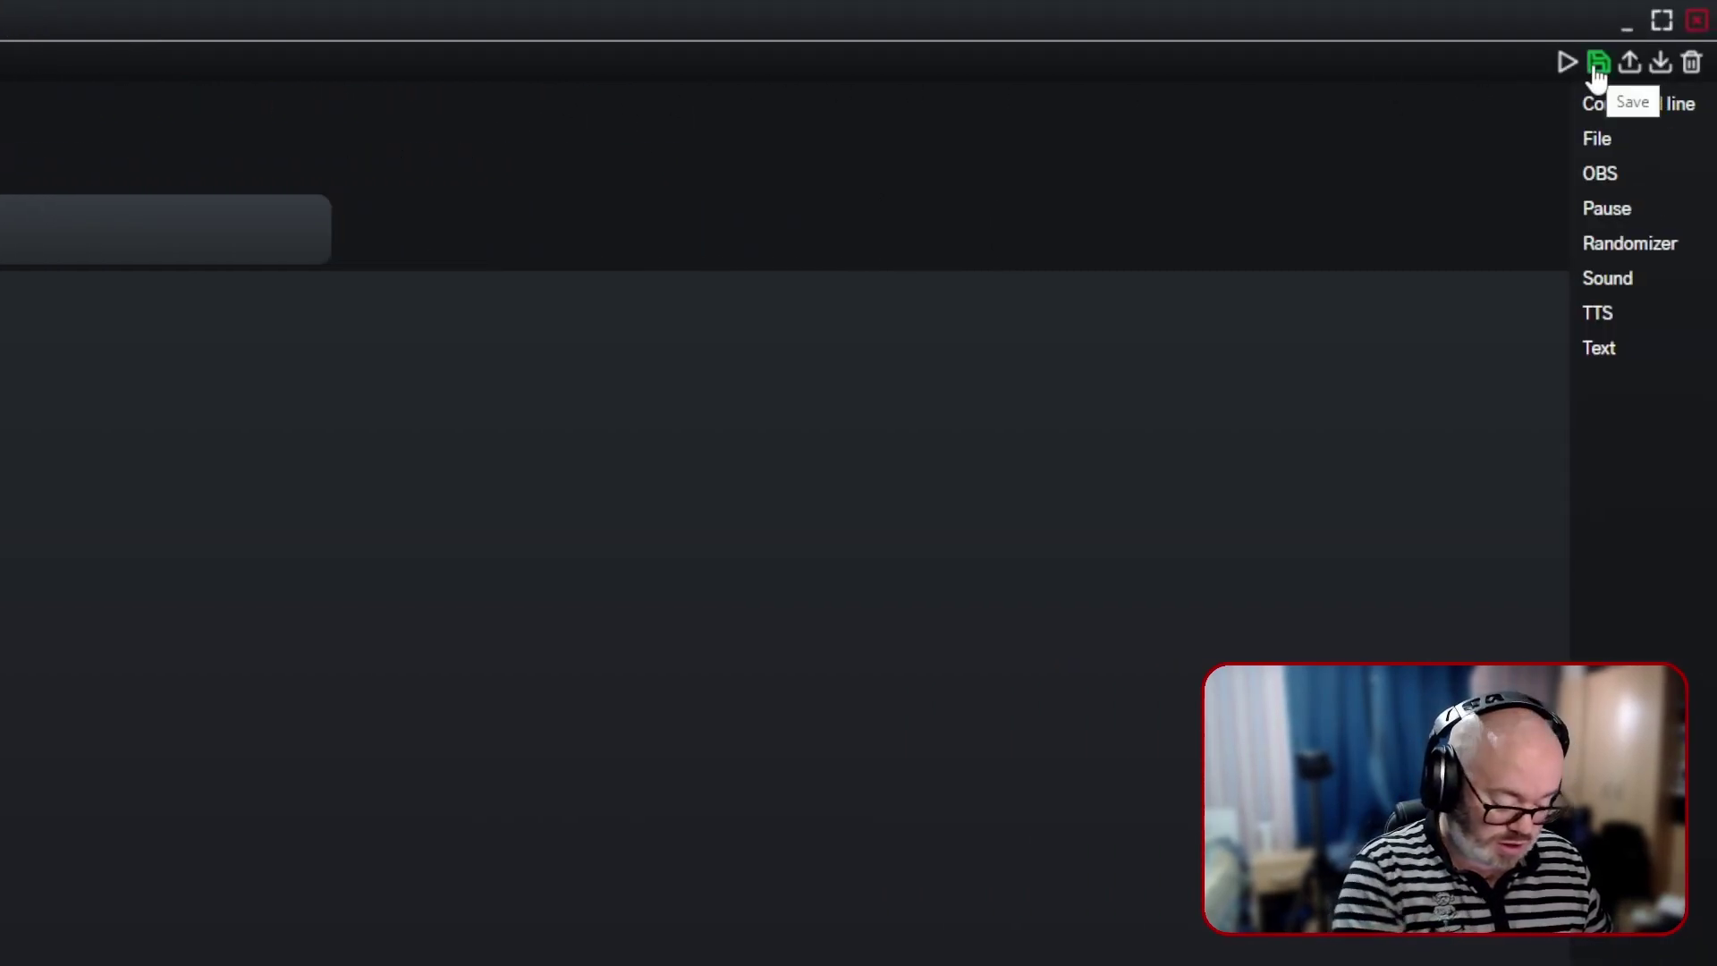
left_click(1598, 63)
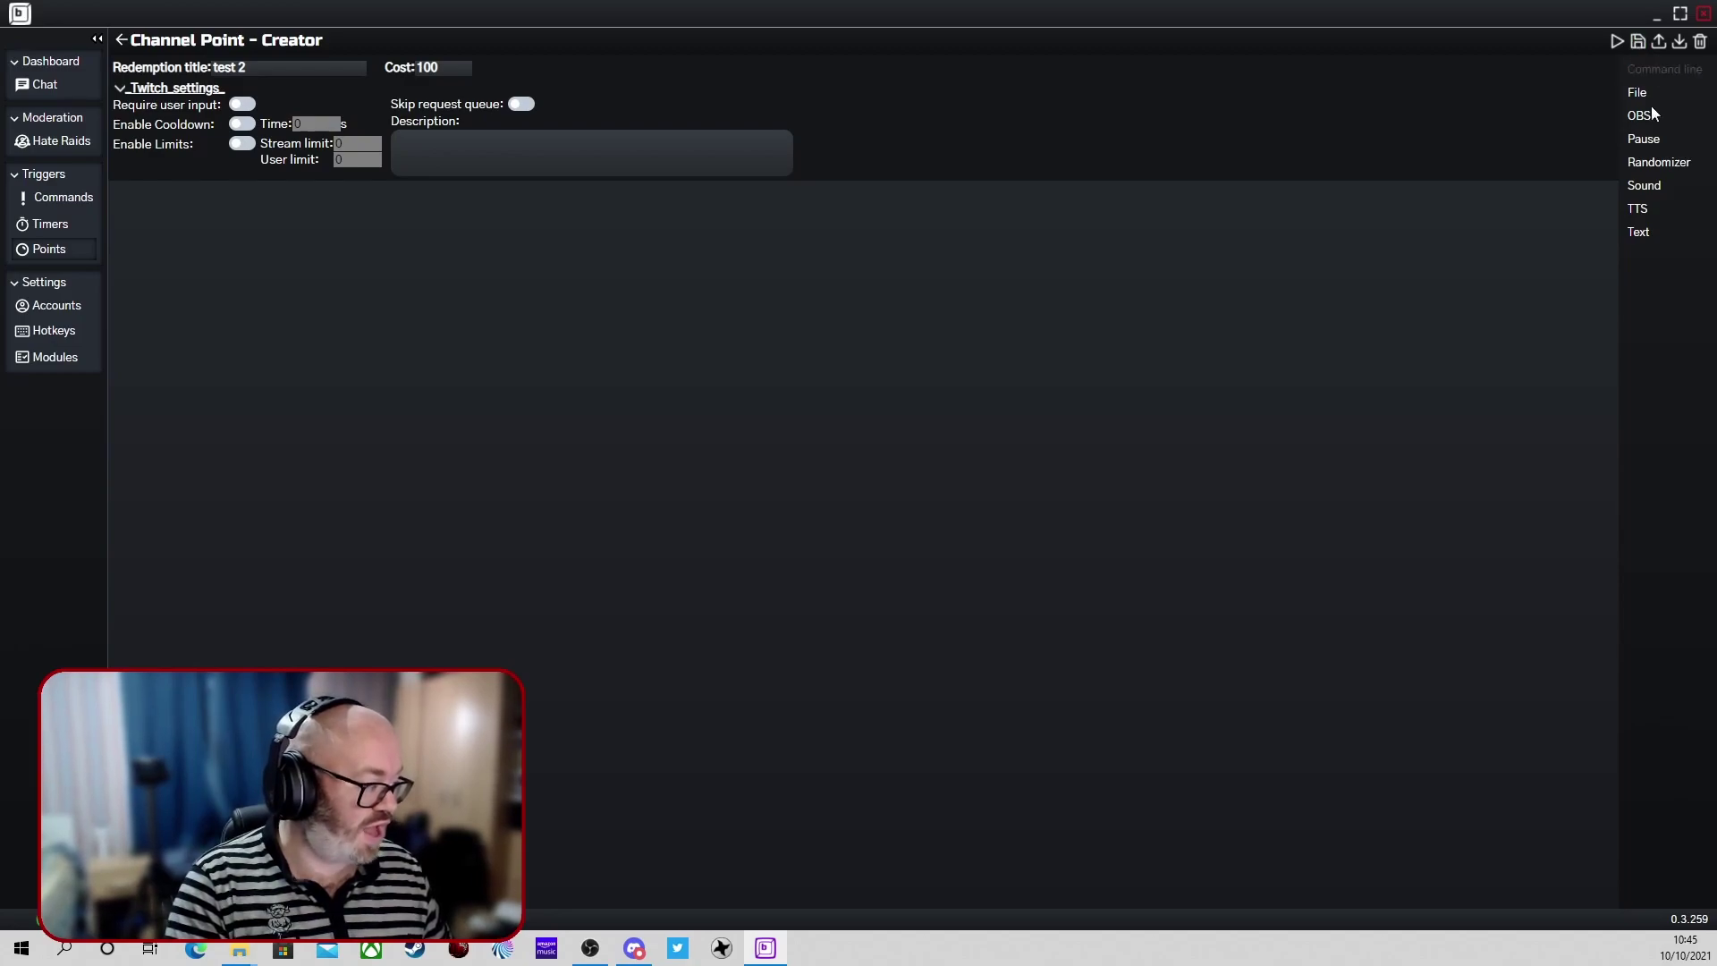
key("ctrl+s")
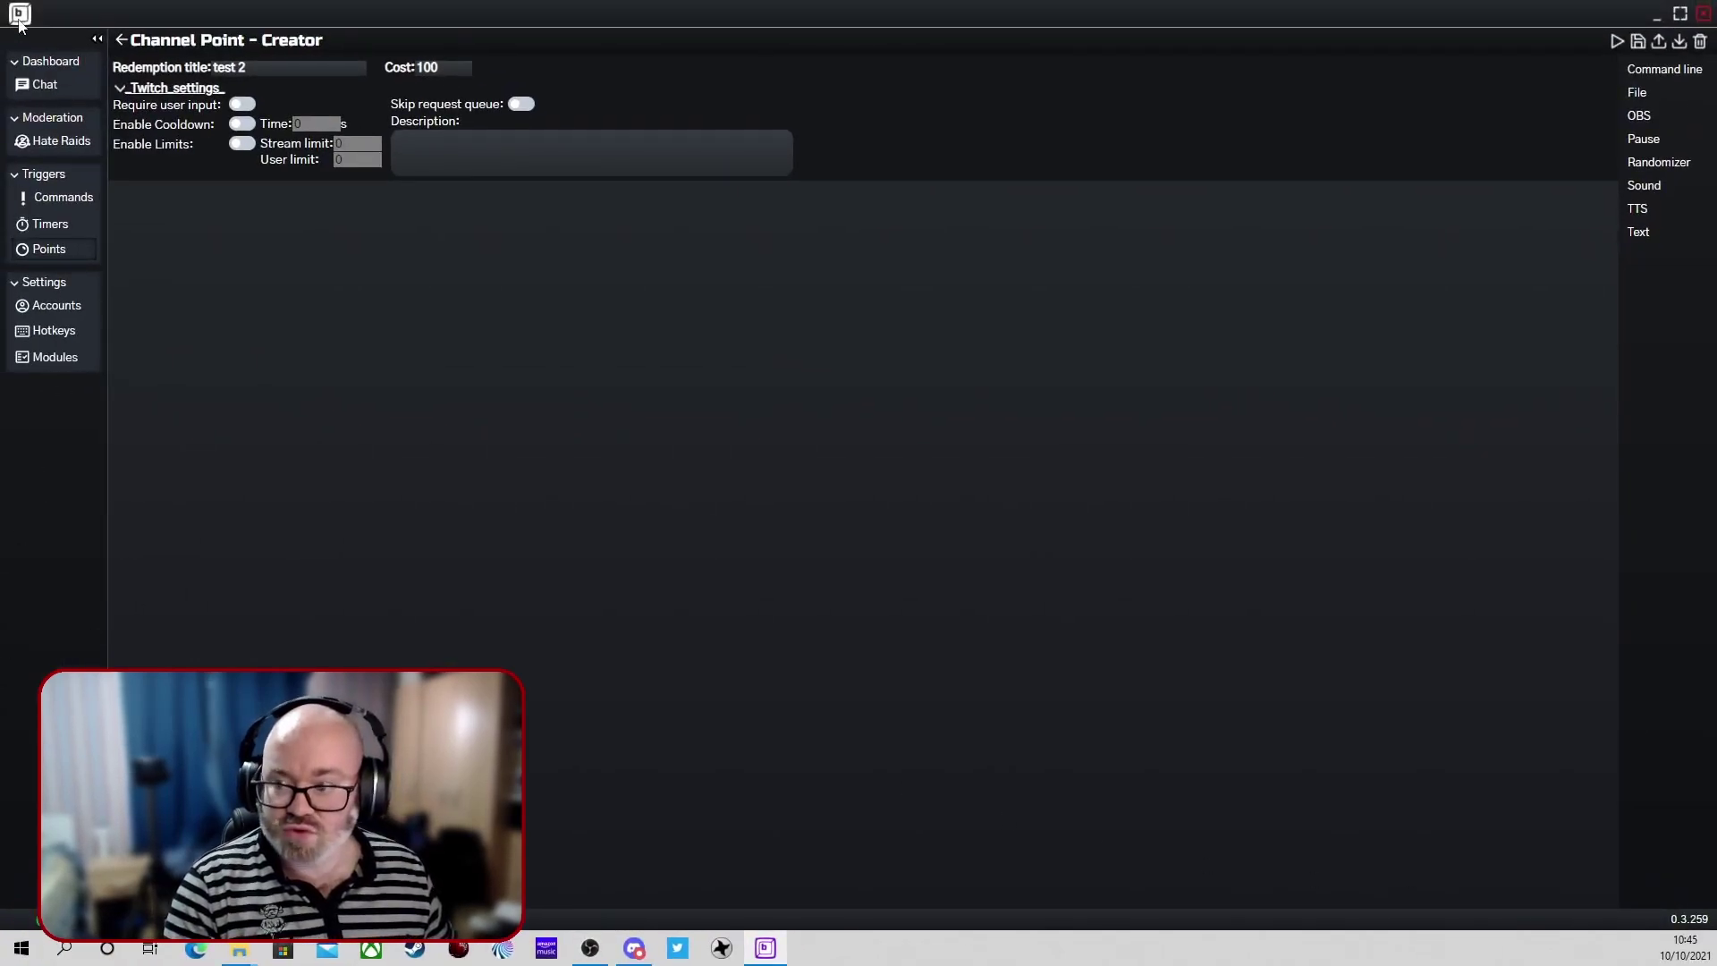
- Switch the stream chat to dark mode in its non-mod settings and open the channel's rewards list
left_click(45, 87)
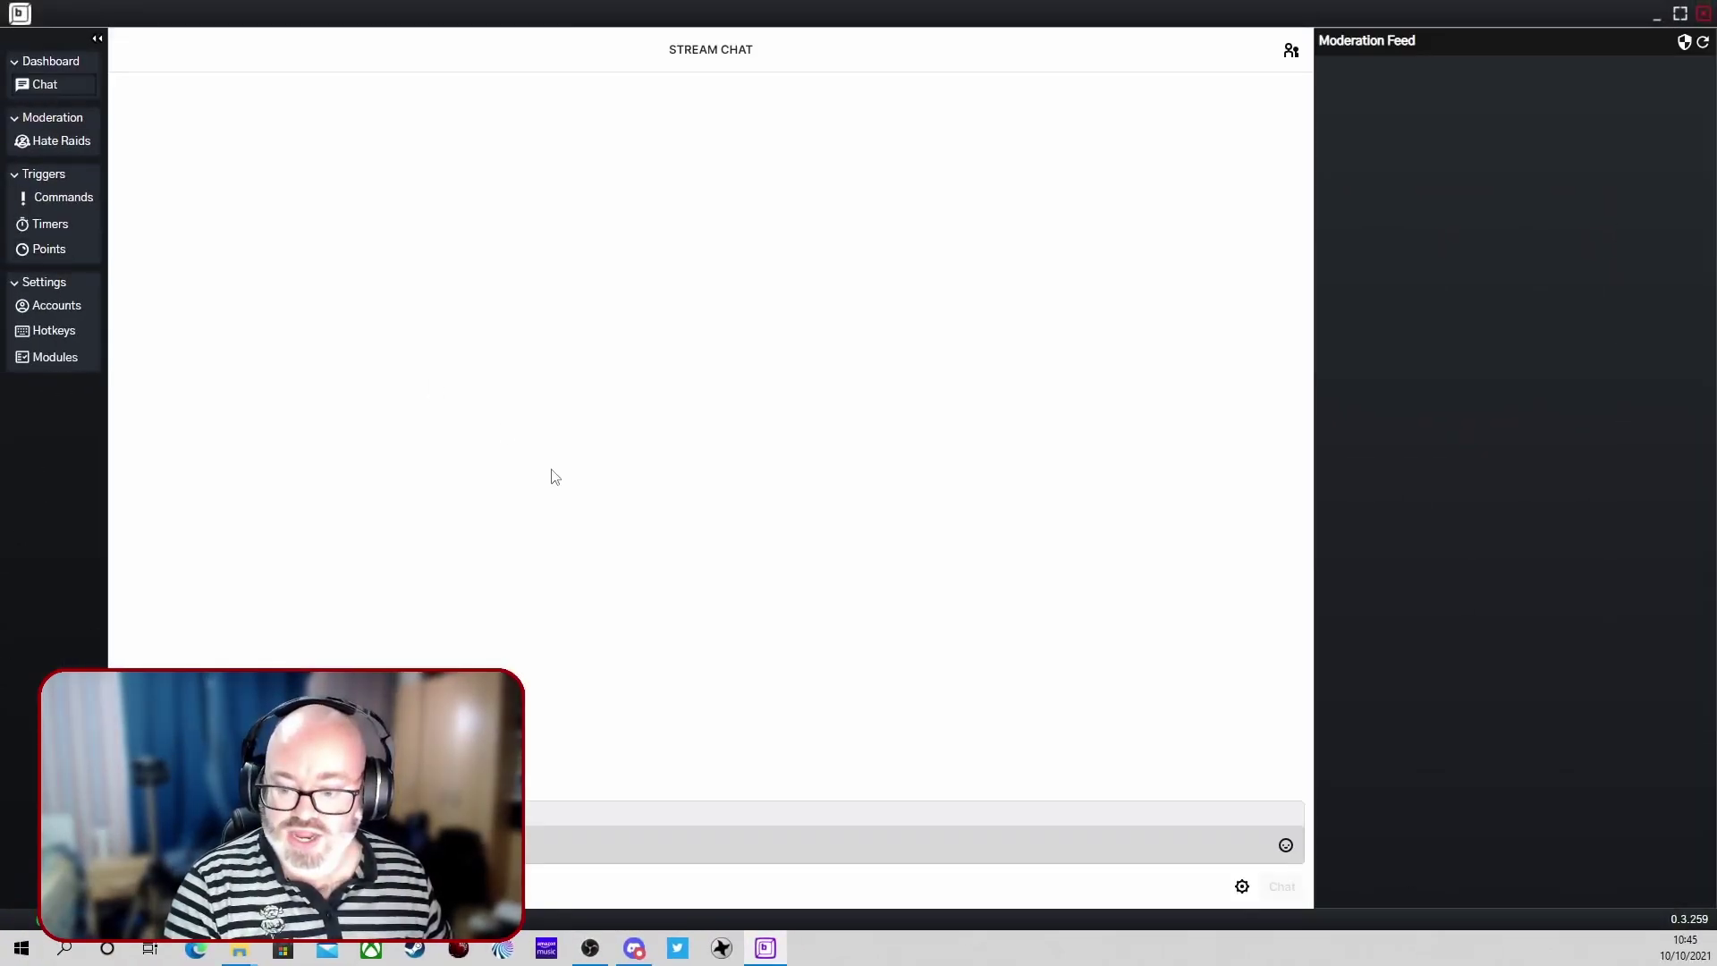
left_click(1242, 886)
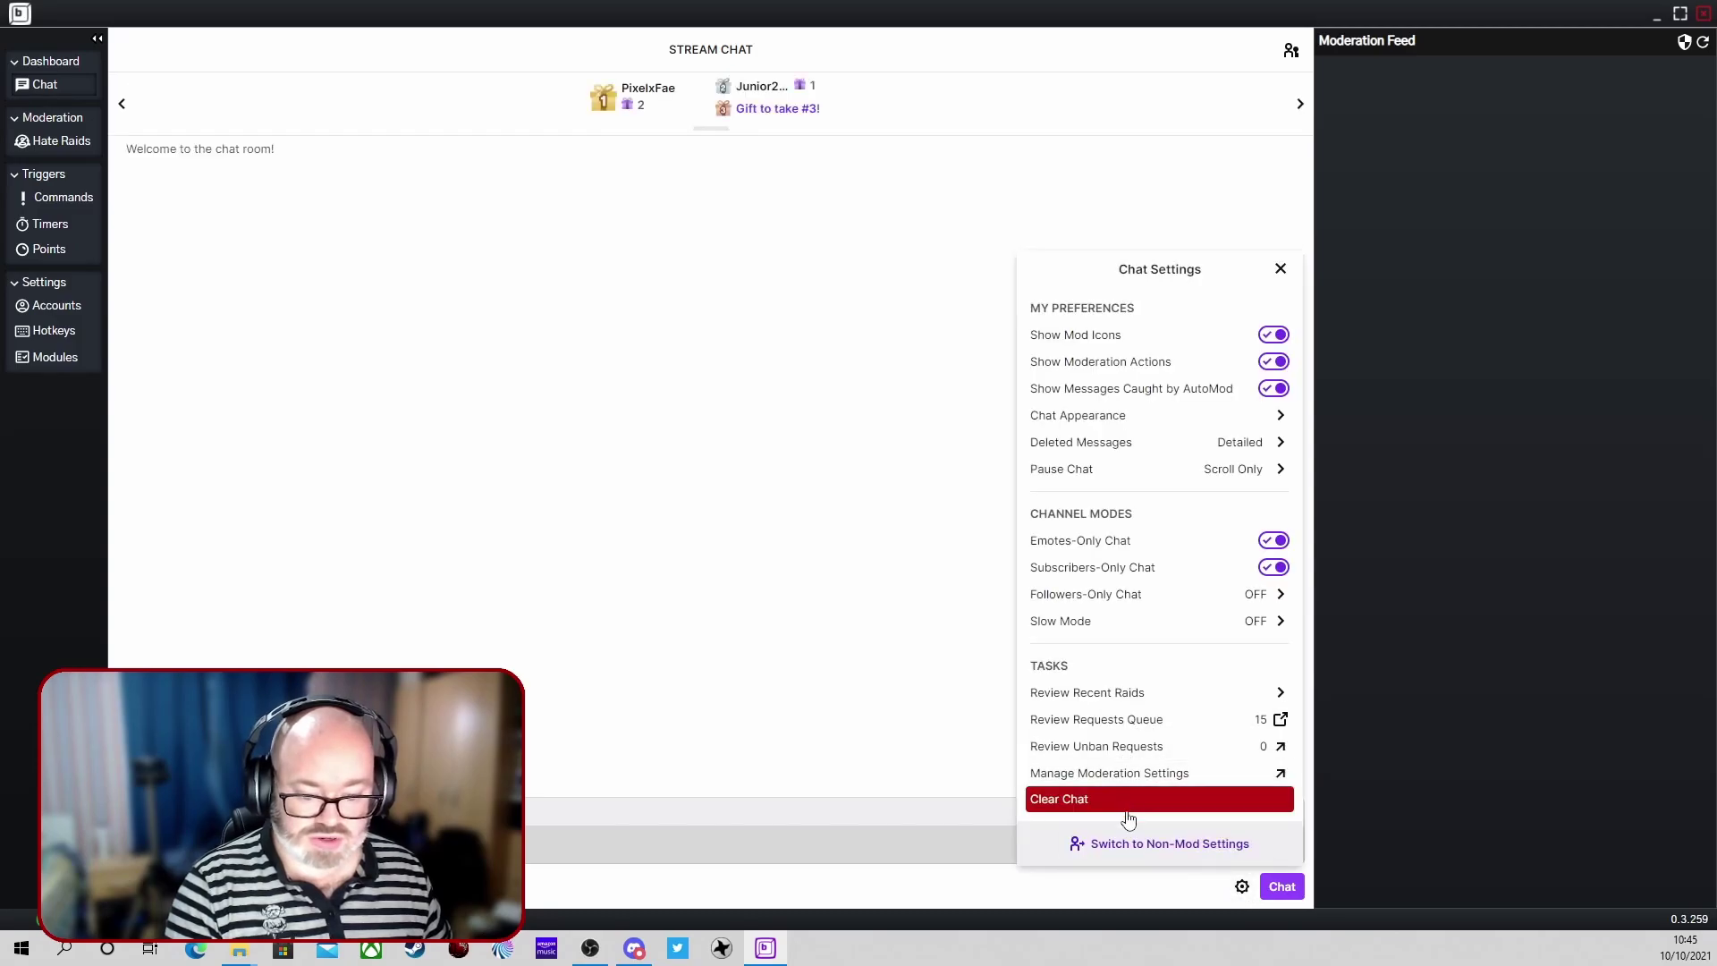
left_click(1128, 843)
left_click(1274, 799)
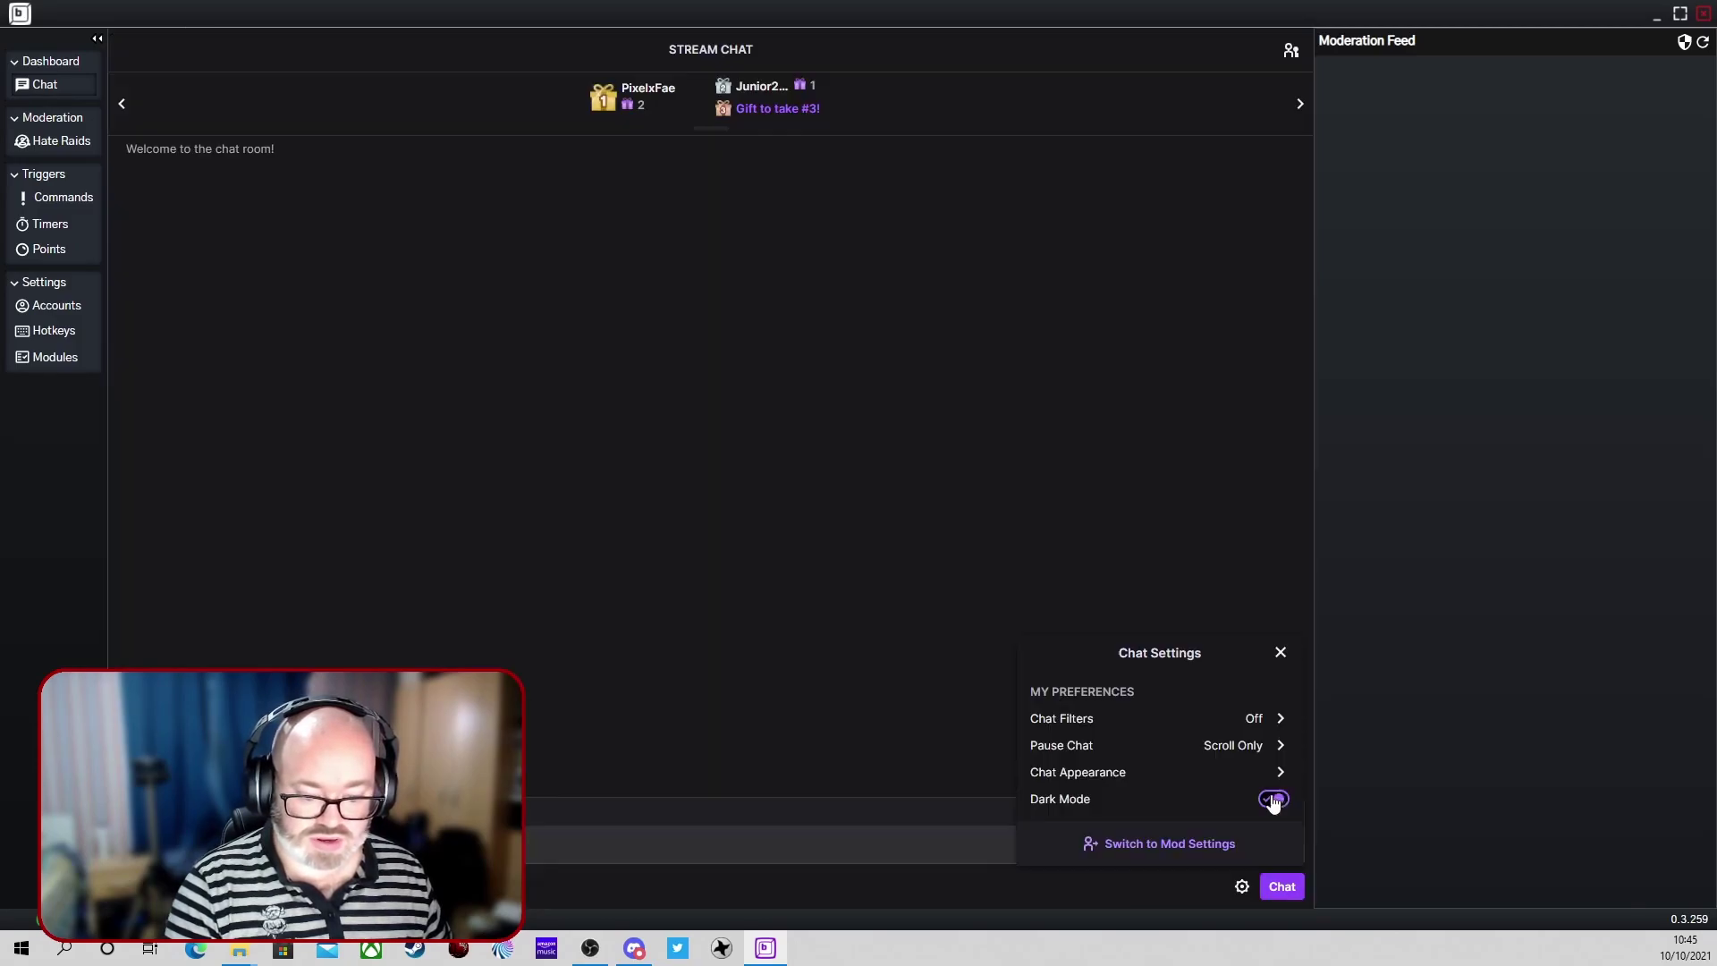
left_click(1281, 652)
left_click(1259, 845)
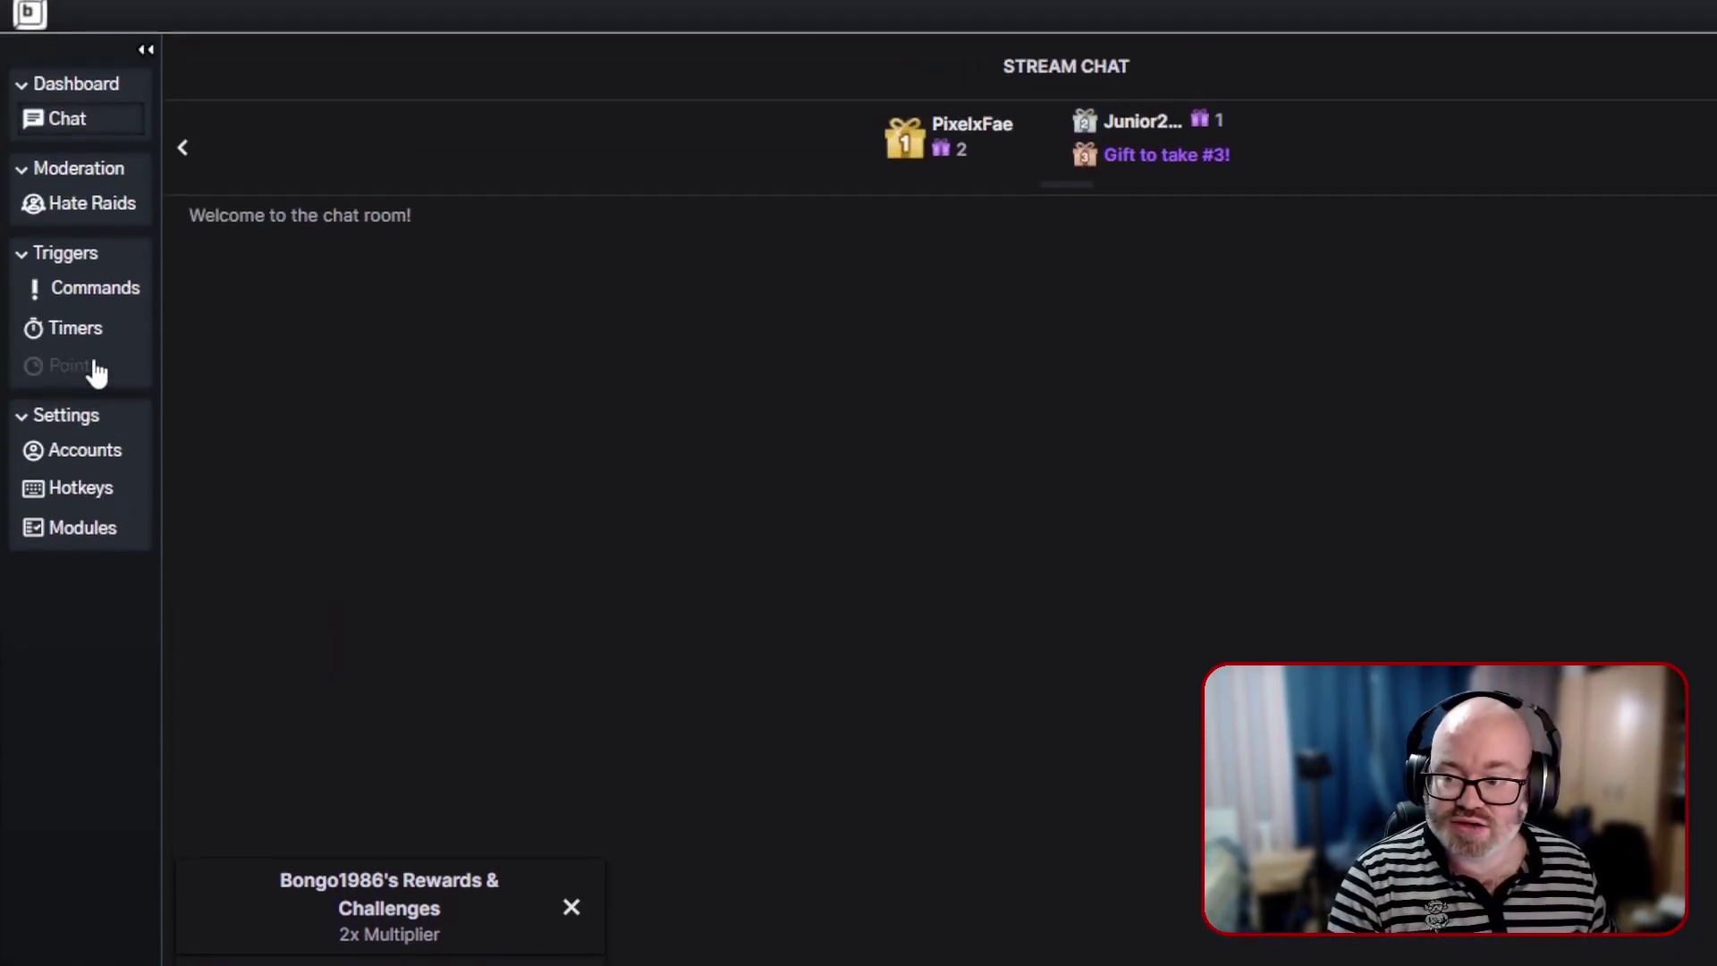
- Toggle the "test 2" redemption's activation in the channel point list and delete the redemption
left_click(74, 374)
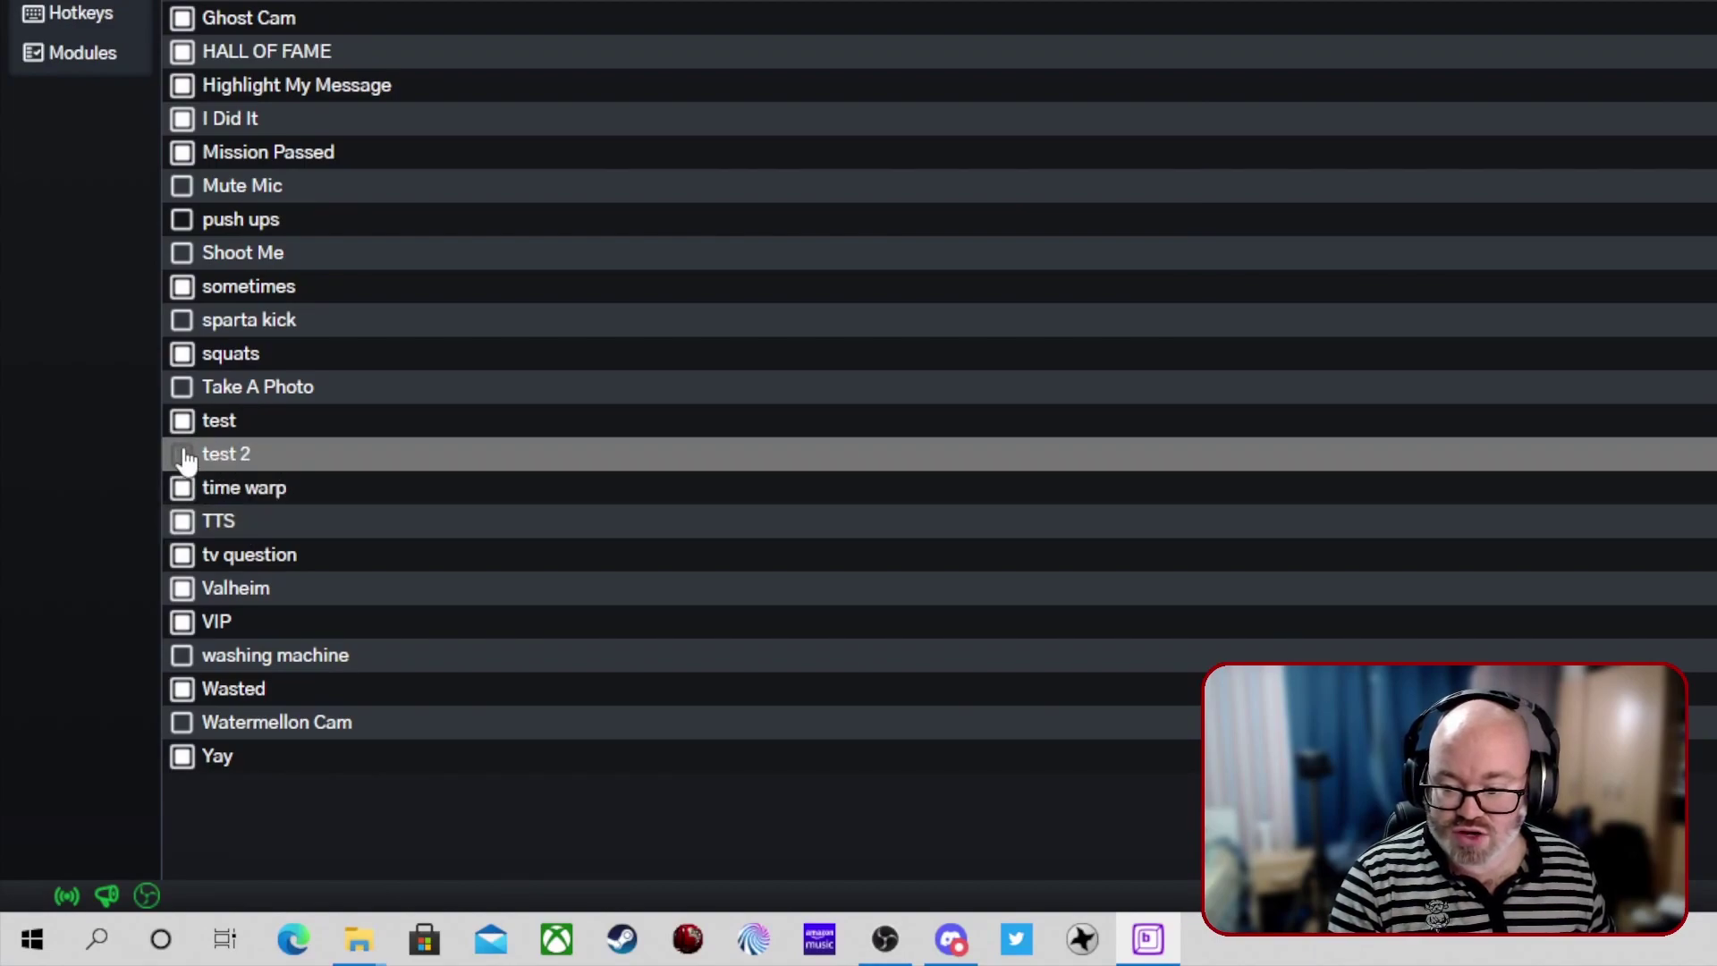
left_click(182, 454)
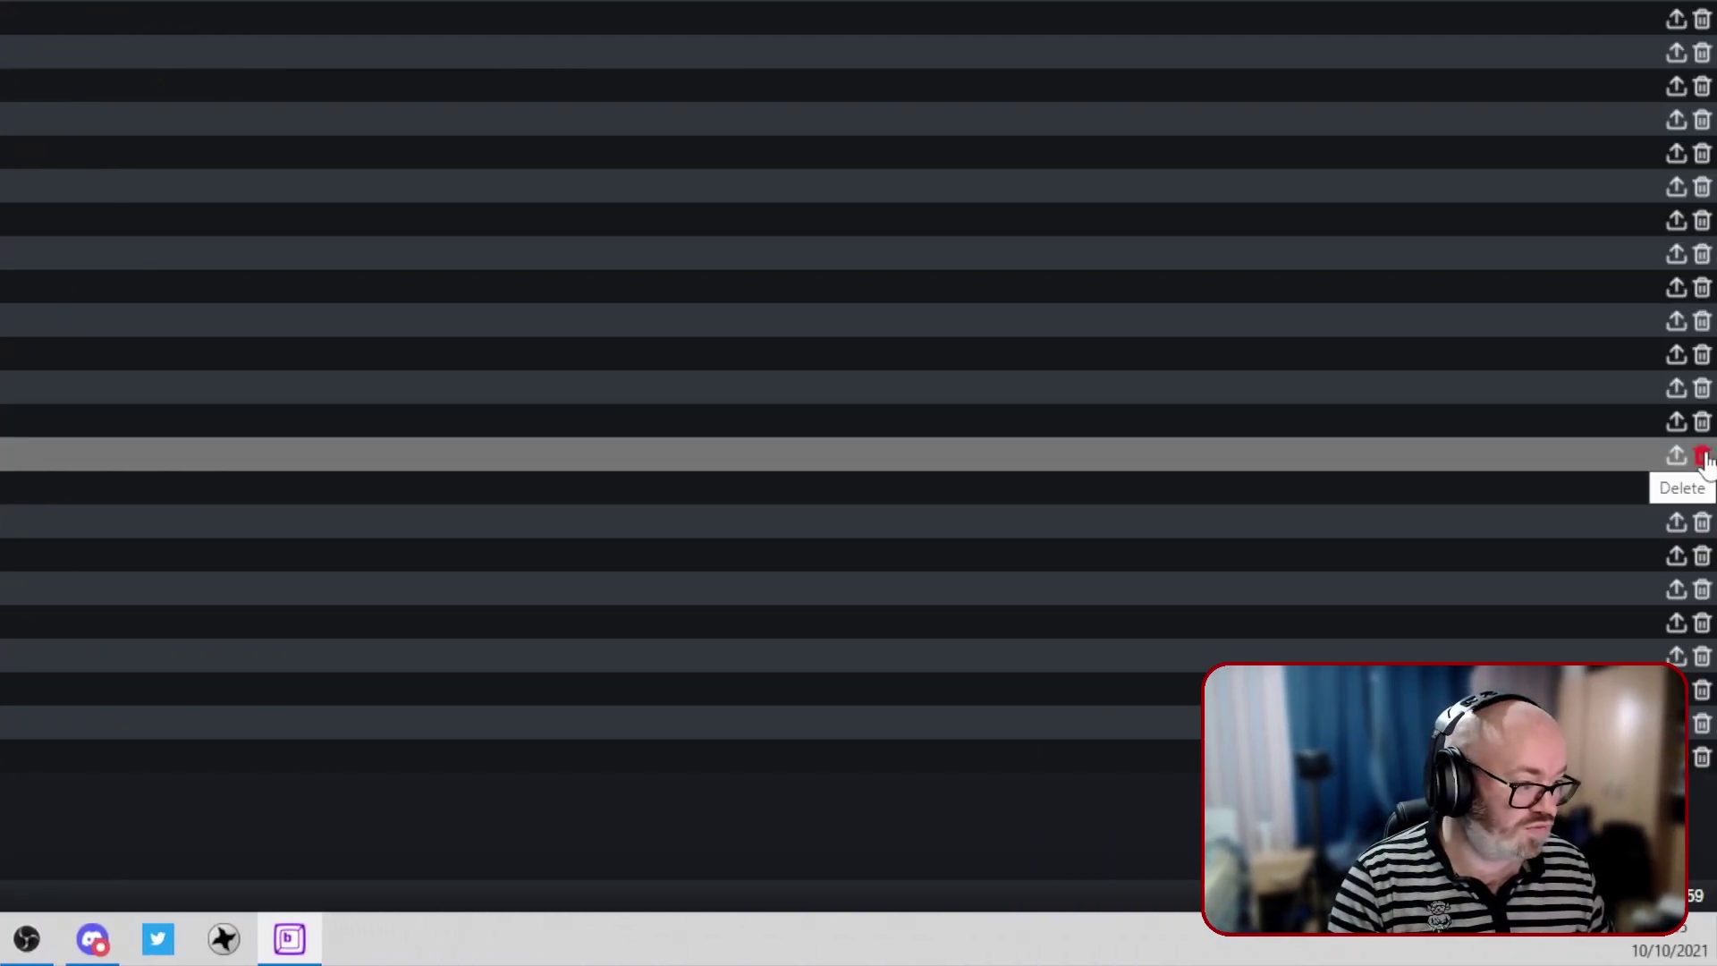
left_click(1702, 456)
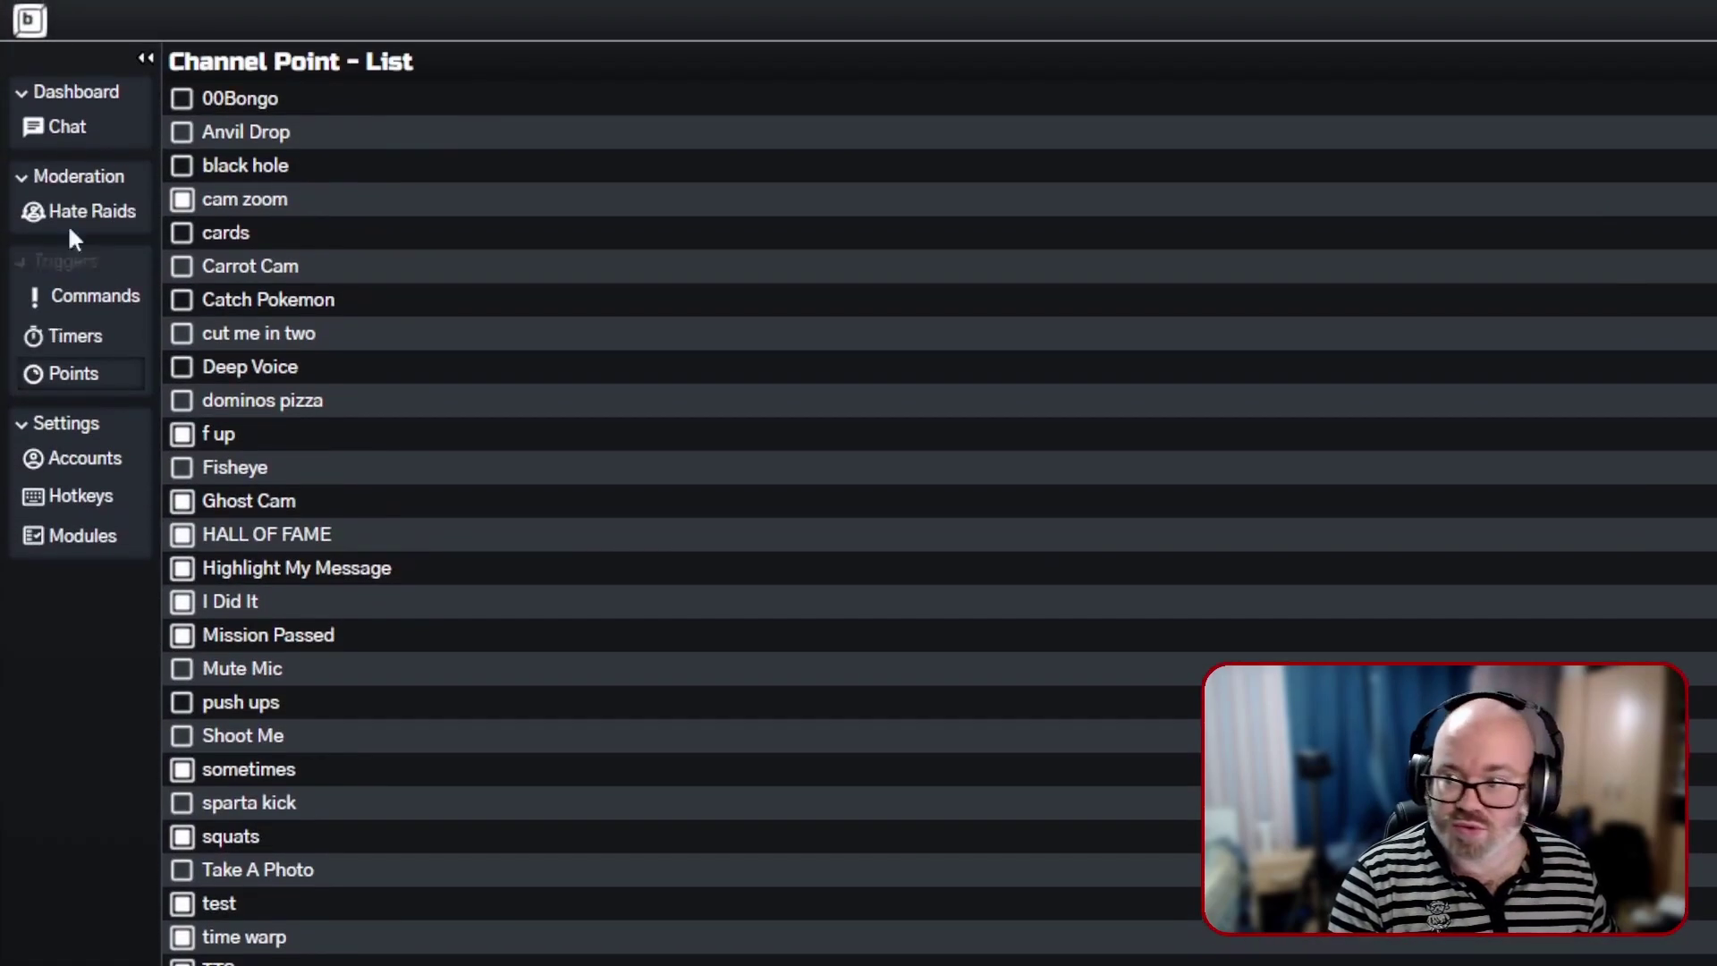
- Check the available channel point rewards from the stream chat's Bongo Coins balance
left_click(63, 133)
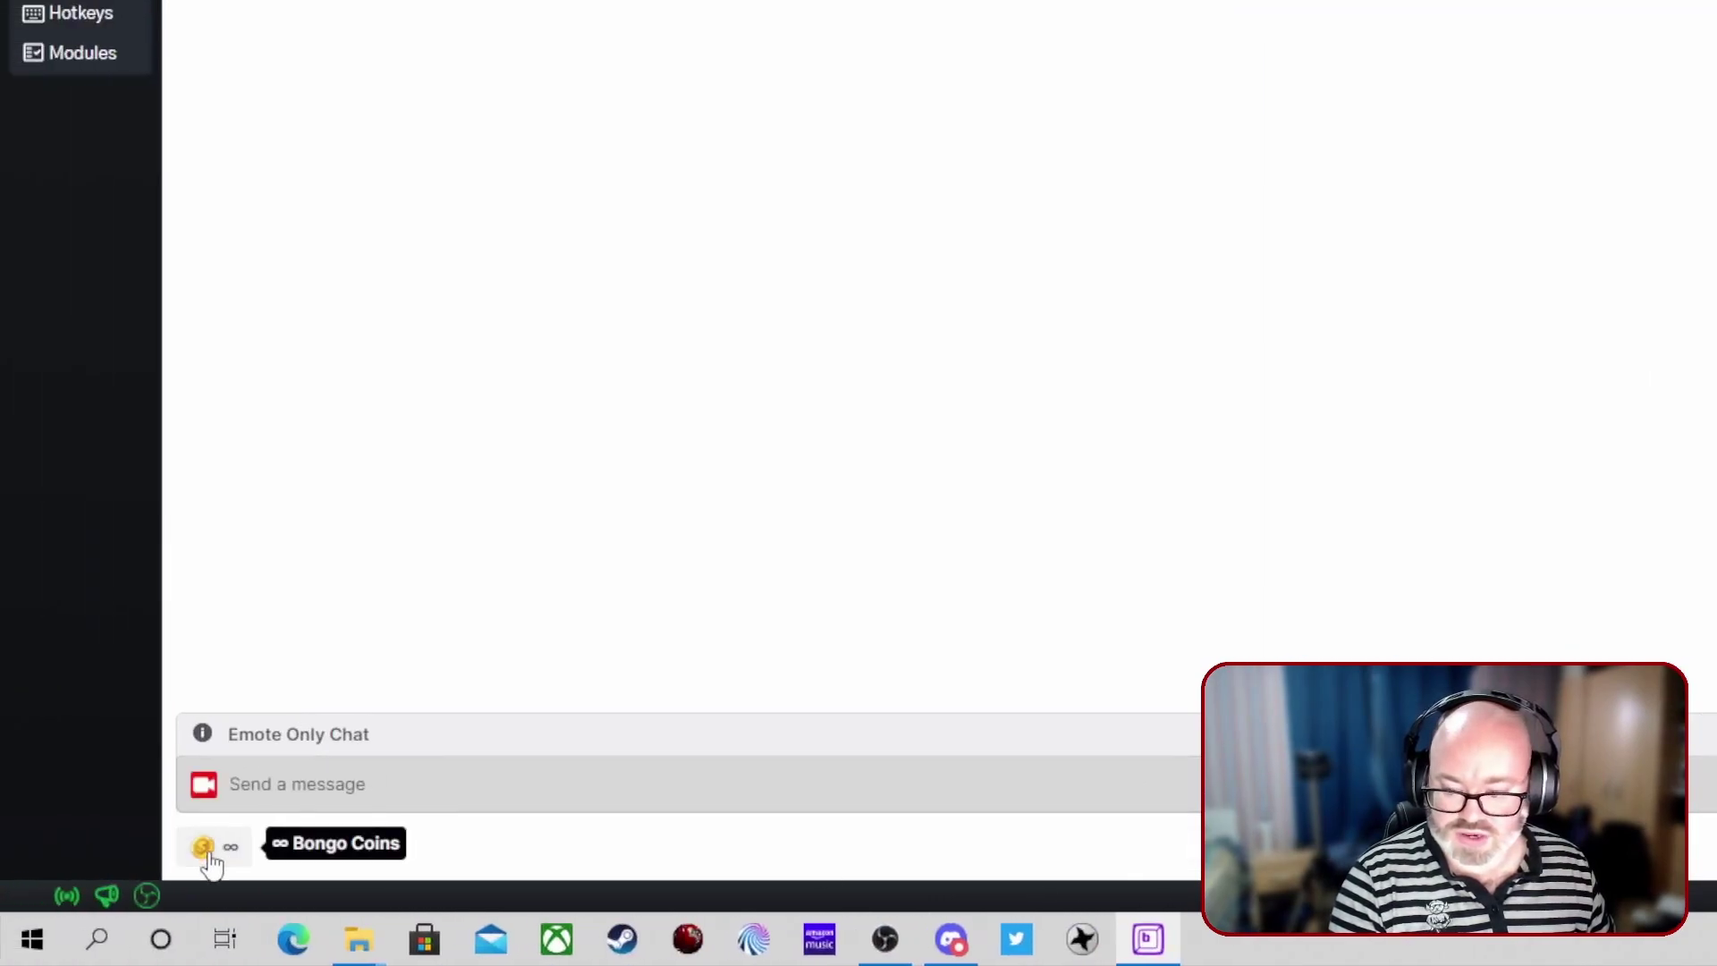
left_click(159, 848)
scroll(285, 588, "down", 5)
scroll(284, 588, "up", 5)
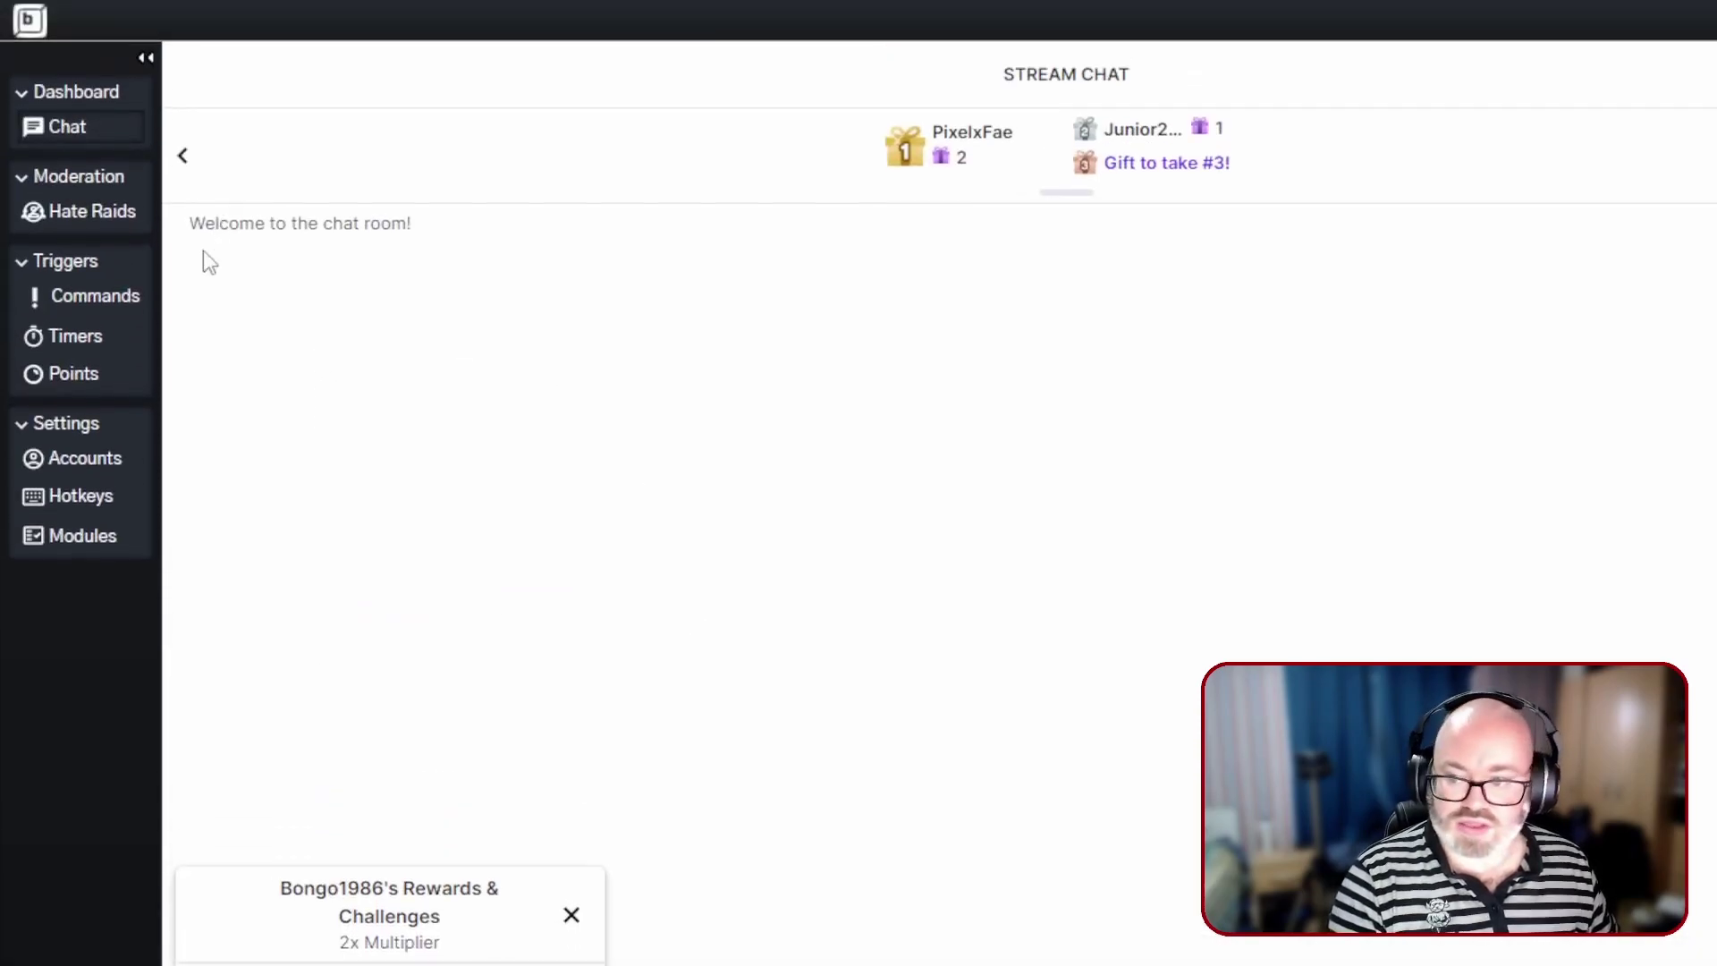
- Open the "test" redemption and examine its OBS controls and Pause modules, including the available OBS control types
left_click(75, 386)
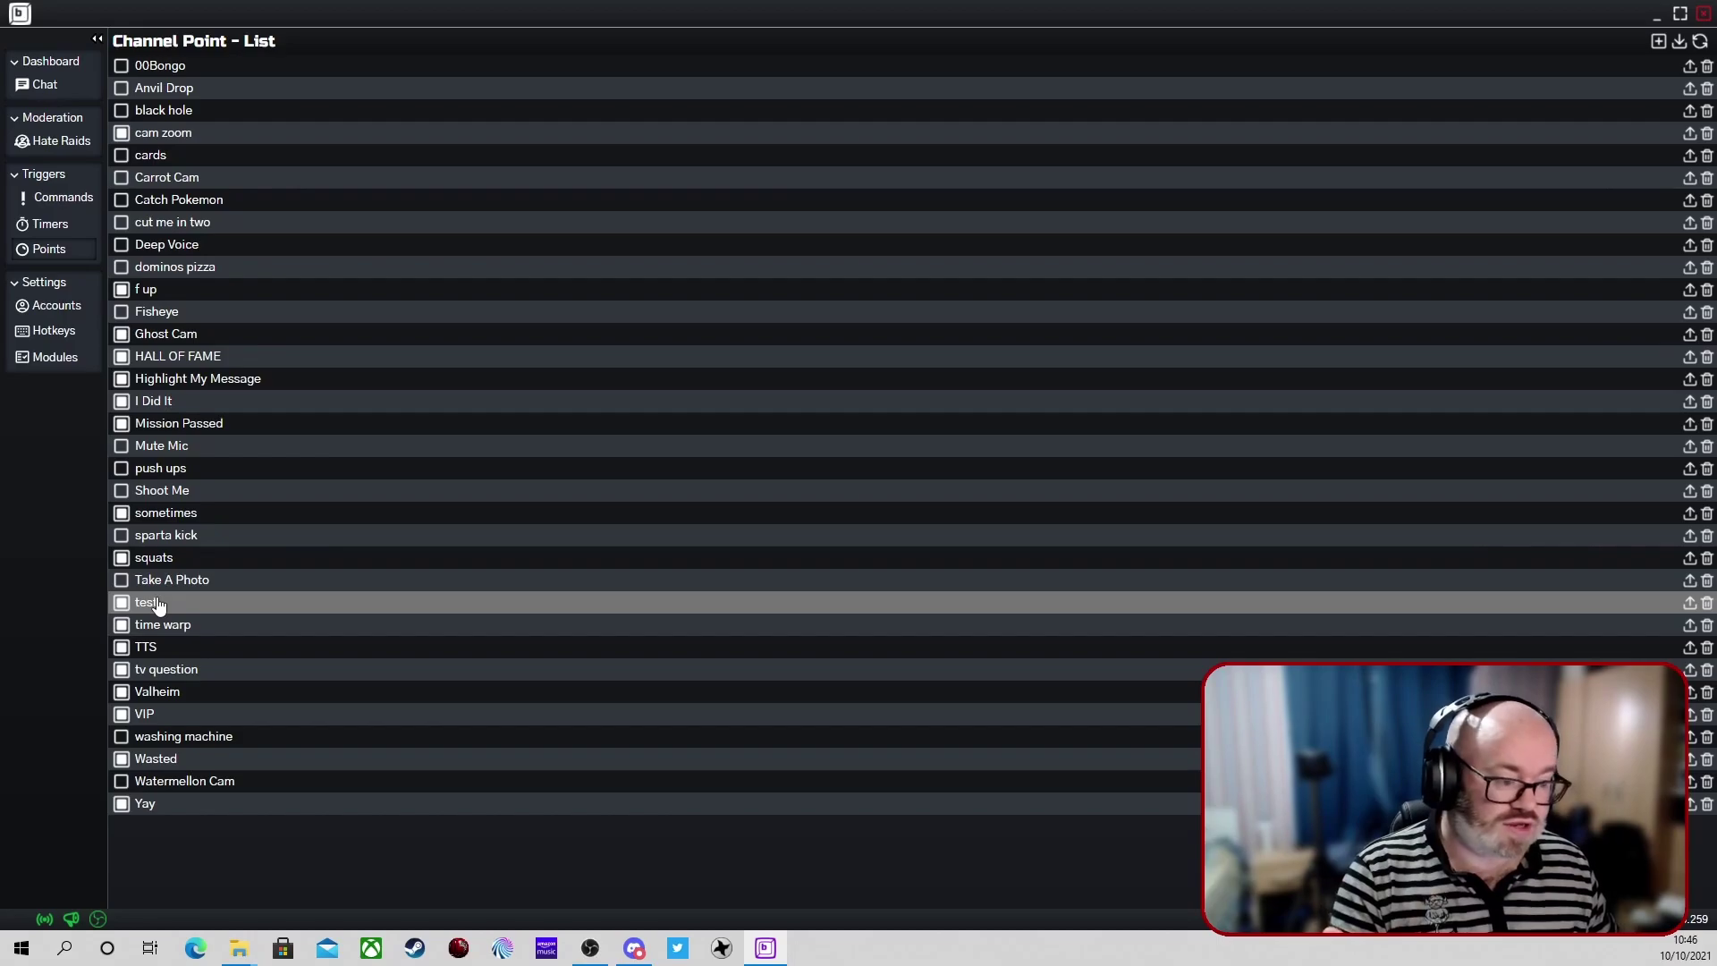
left_click(158, 605)
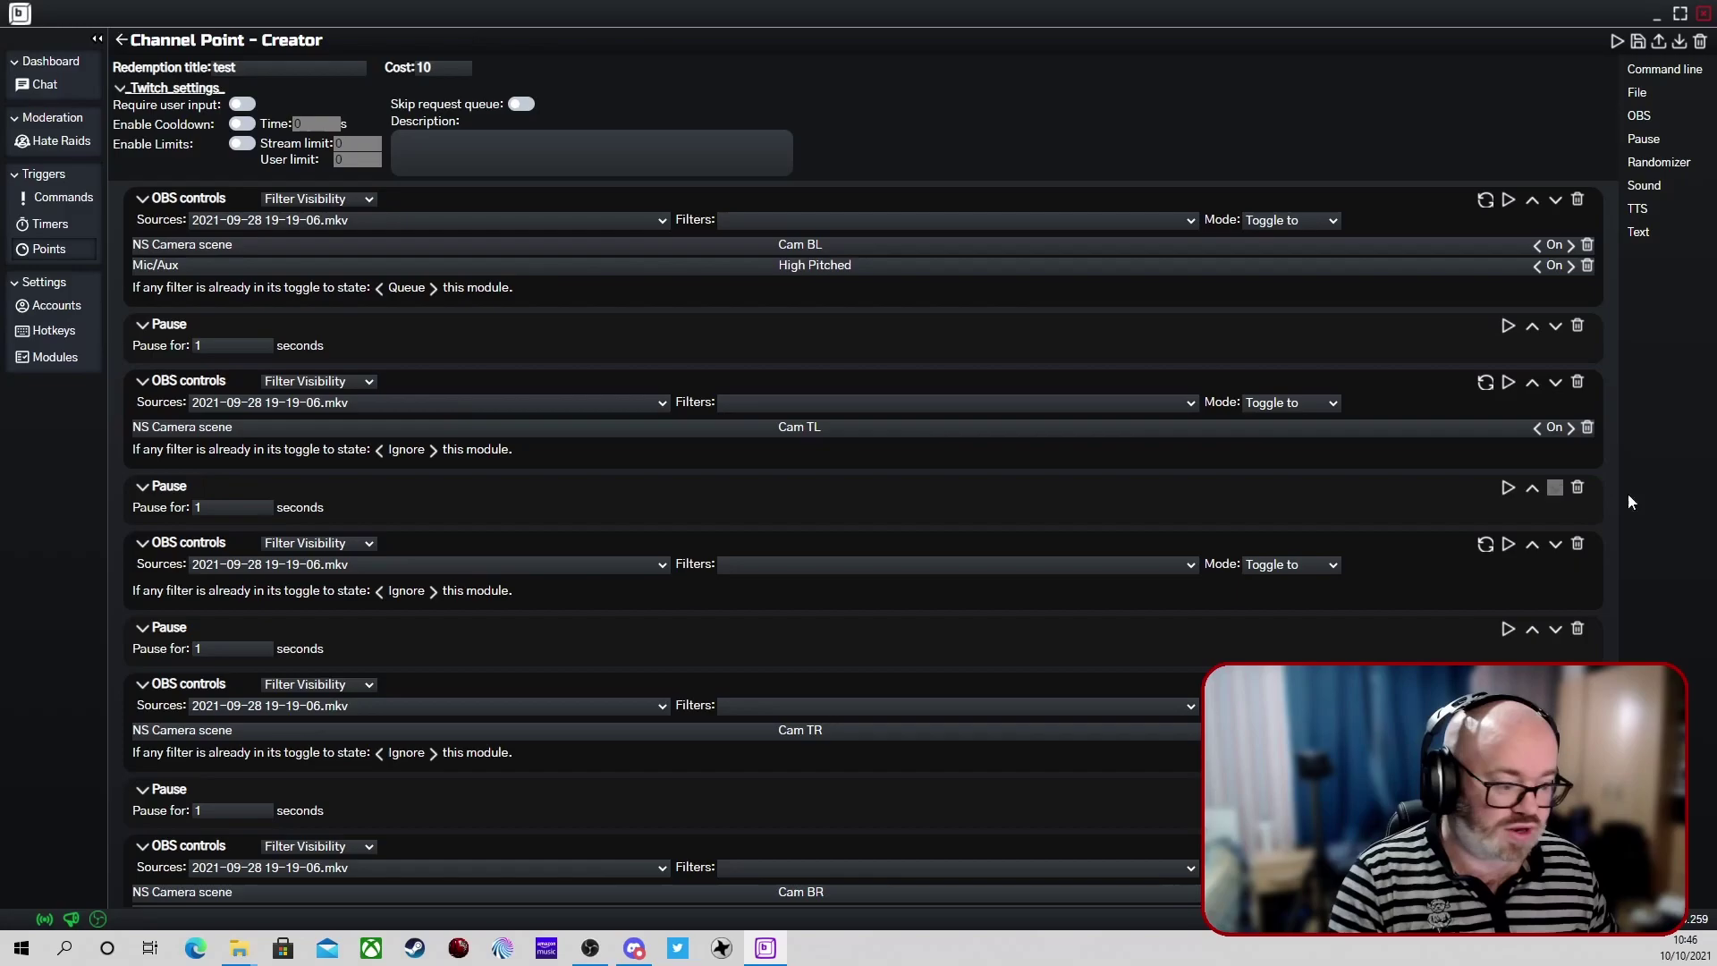
key("alt+Tab")
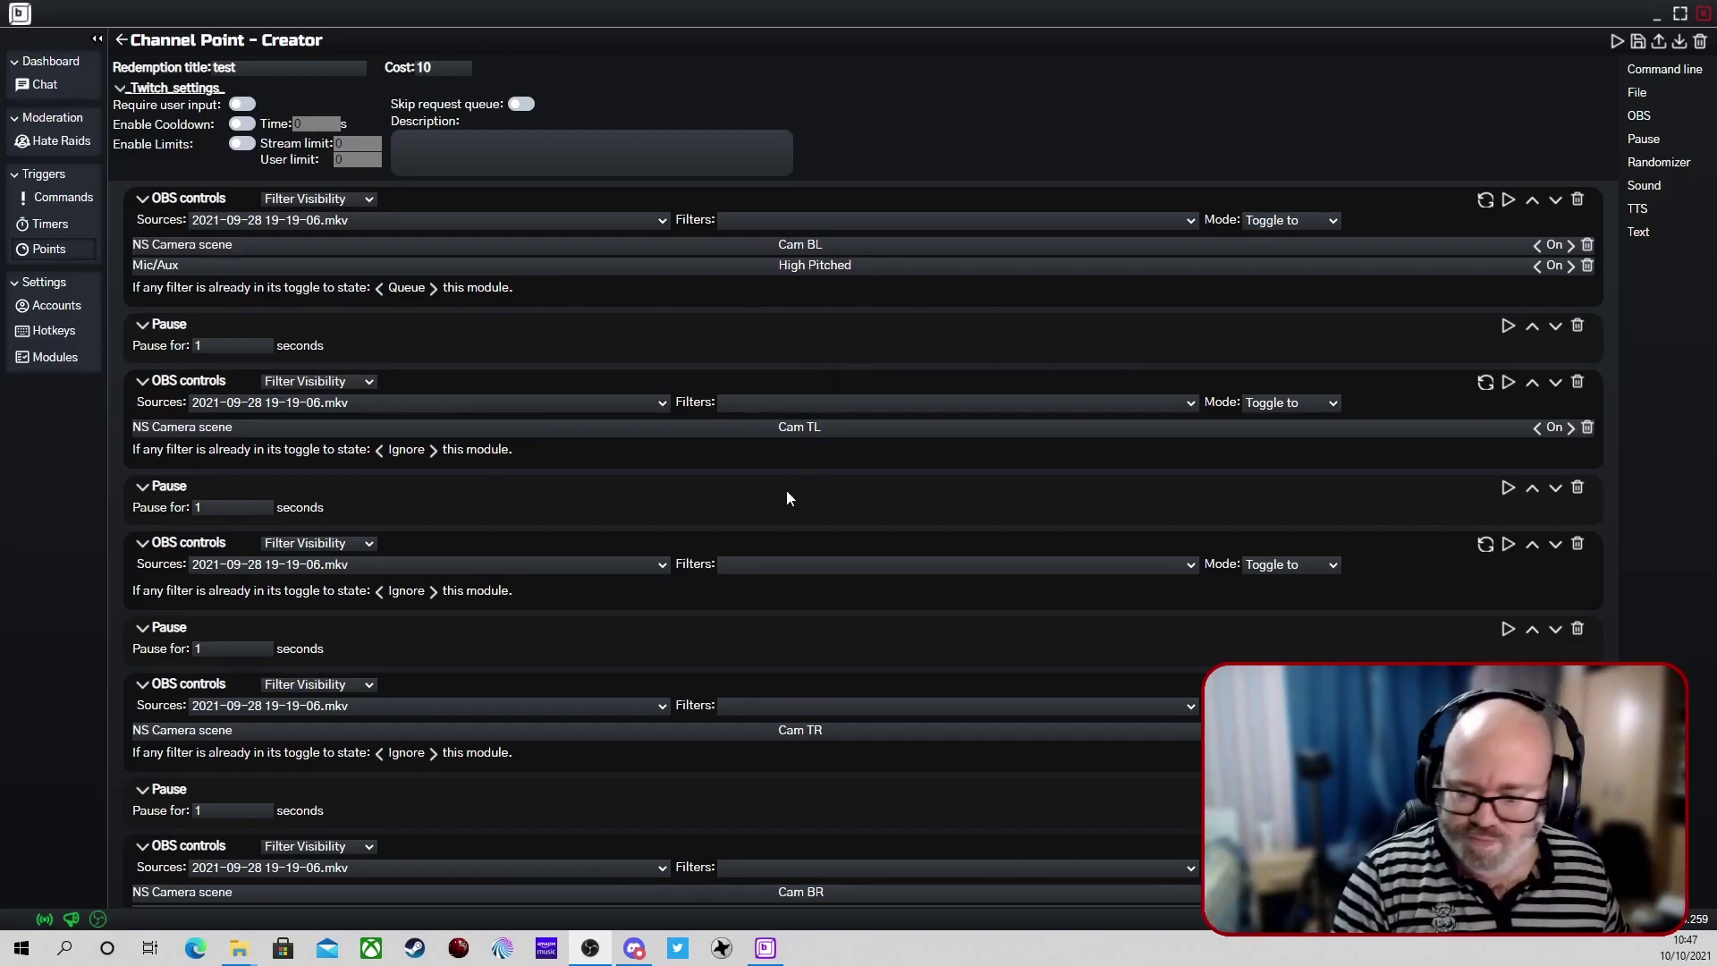
scroll(742, 556, "down", 1)
scroll(253, 227, "up", 1)
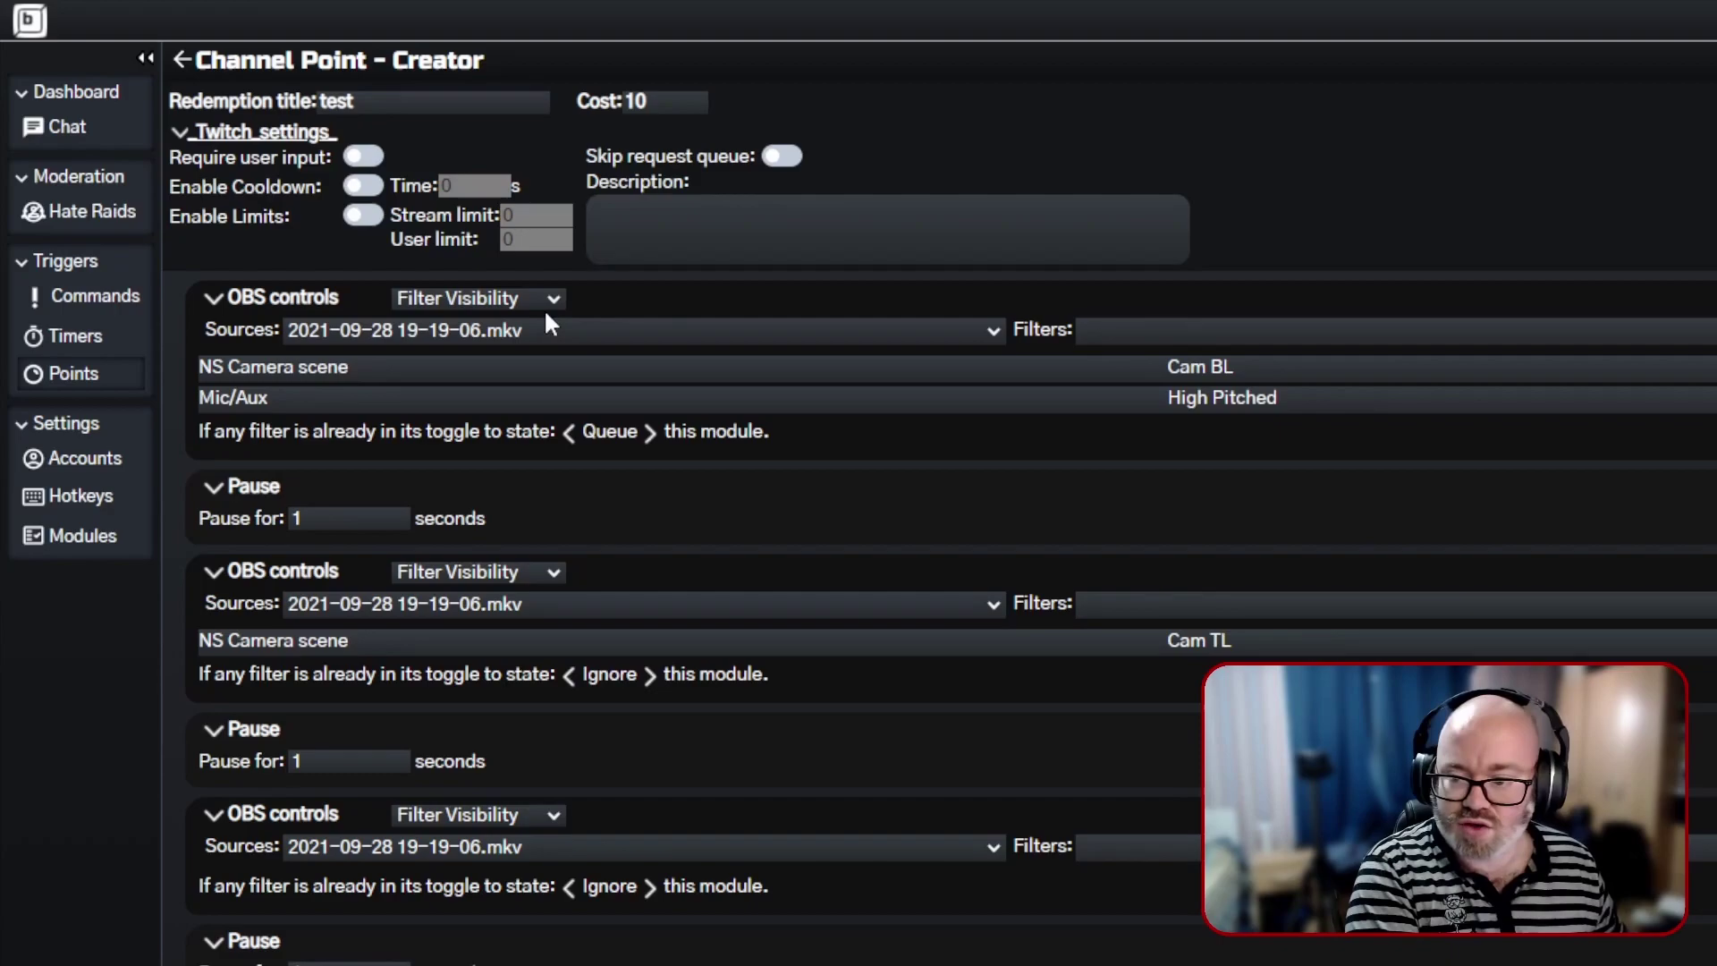
left_click(542, 304)
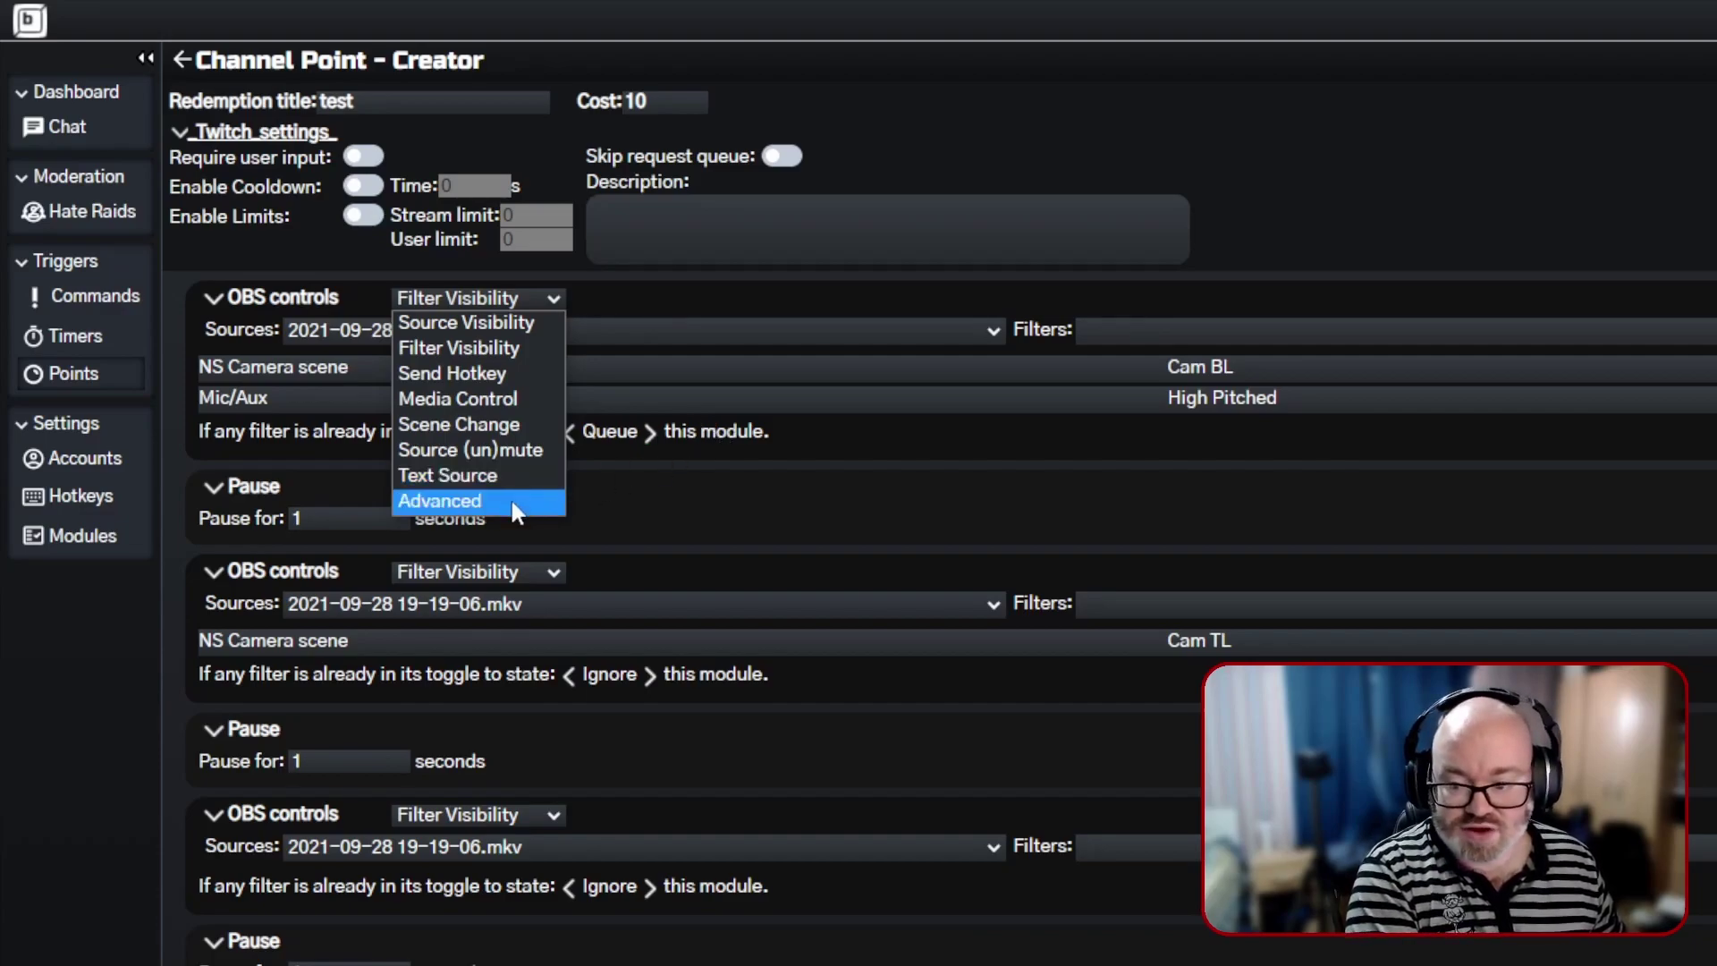
left_click(825, 292)
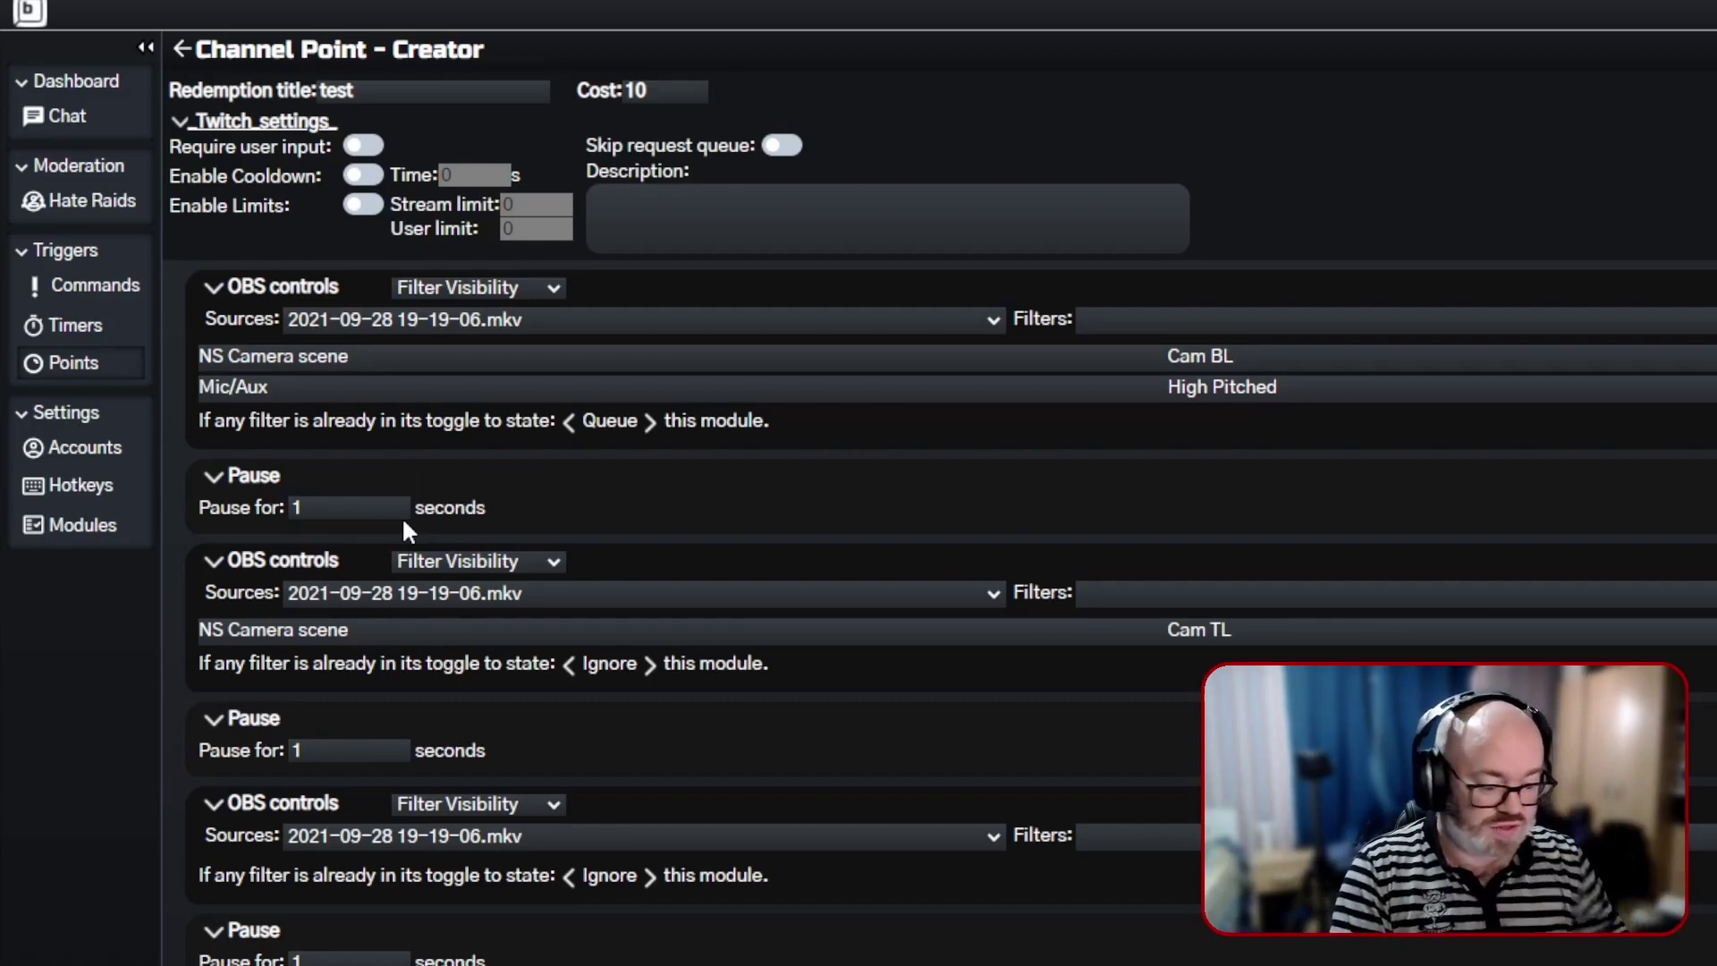
- Add an OBS module at the end of the "test" redemption's sequence and set its control type to Filter Visibility
scroll(764, 613, "down", 4)
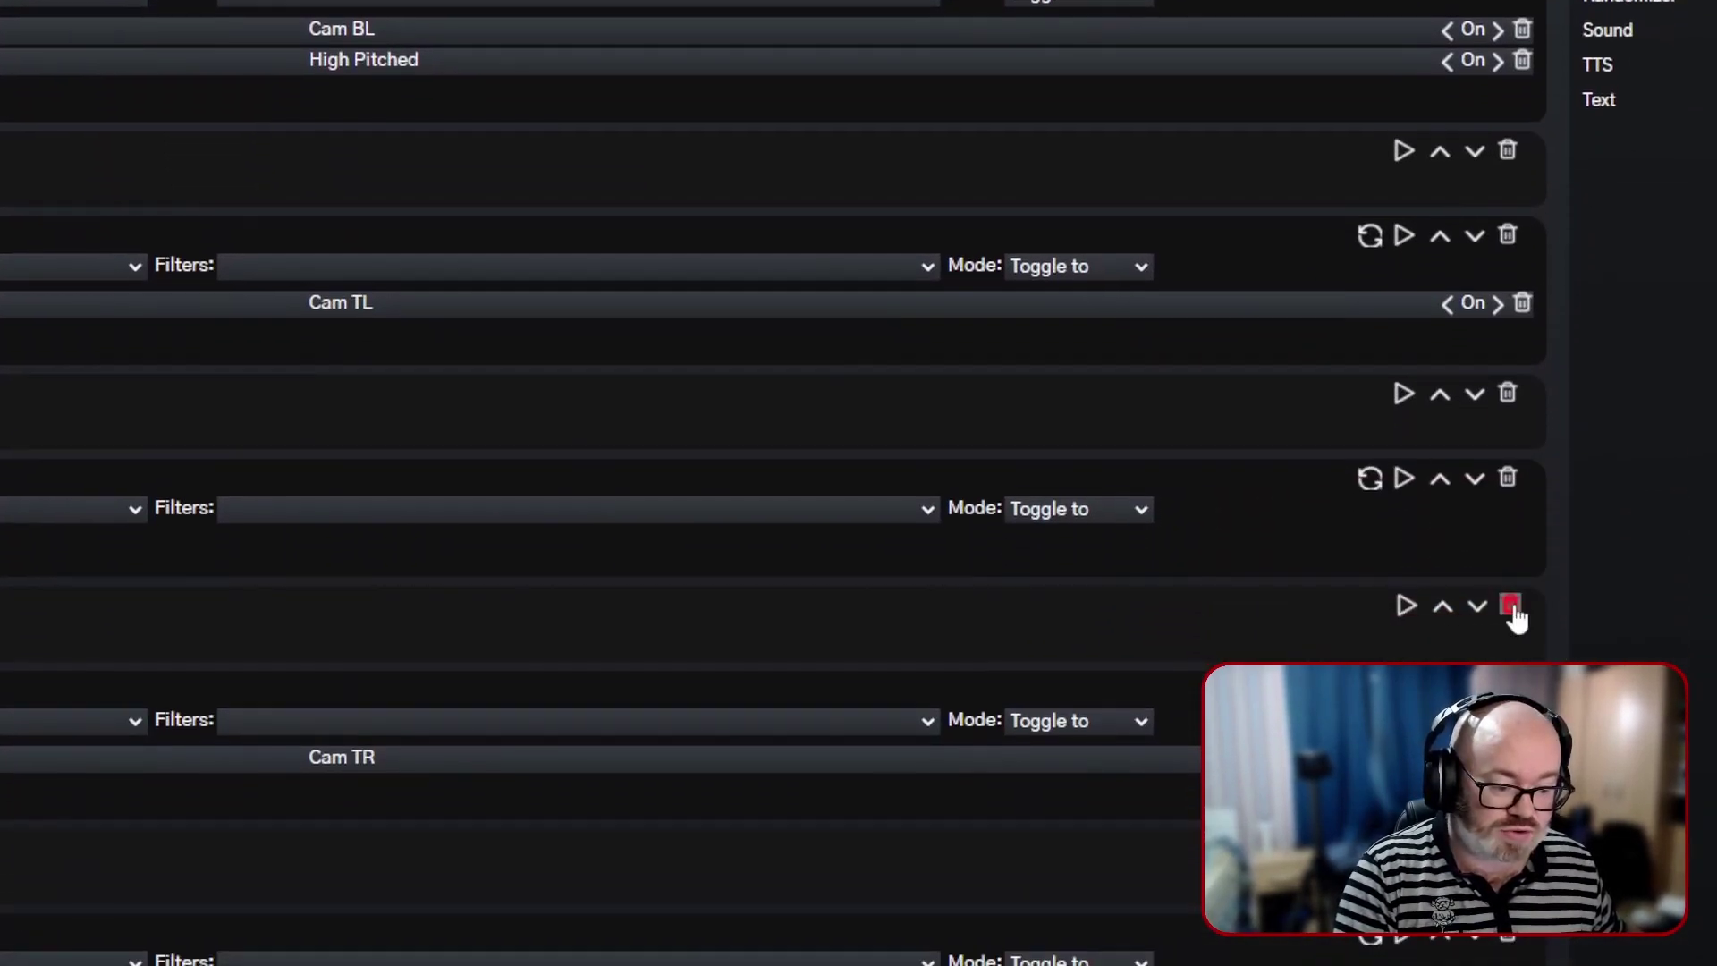
left_click(1512, 605)
left_click_drag(1628, 218, 383, 610)
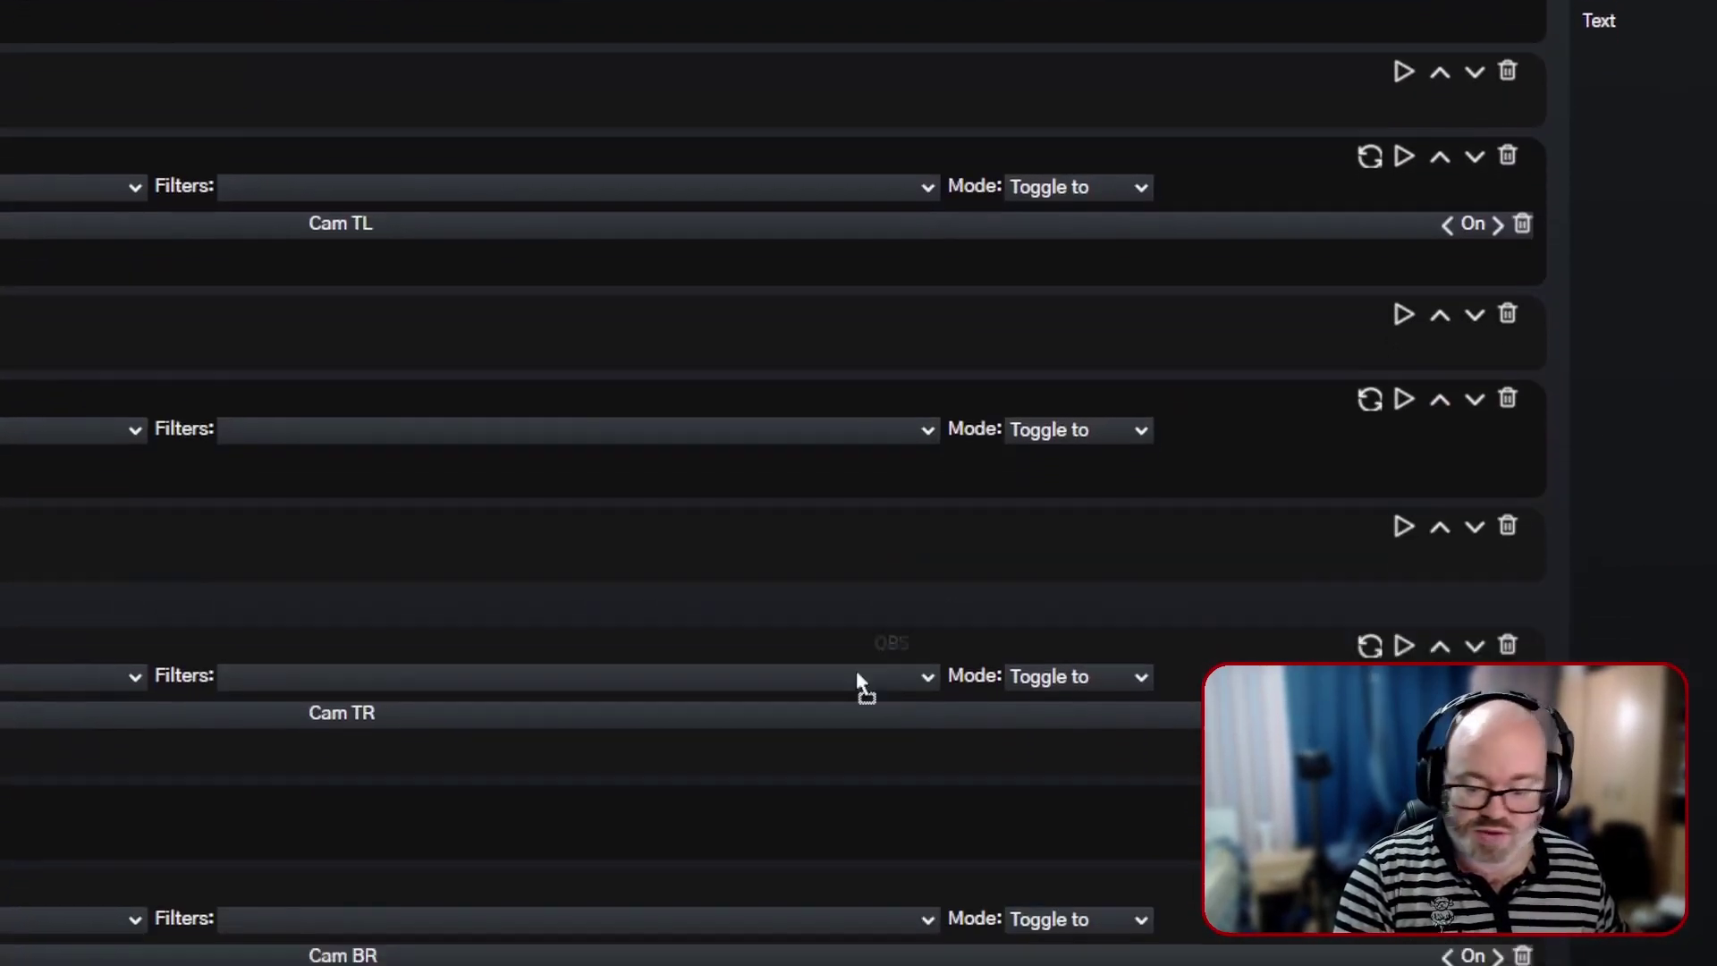
scroll(492, 716, "down", 1)
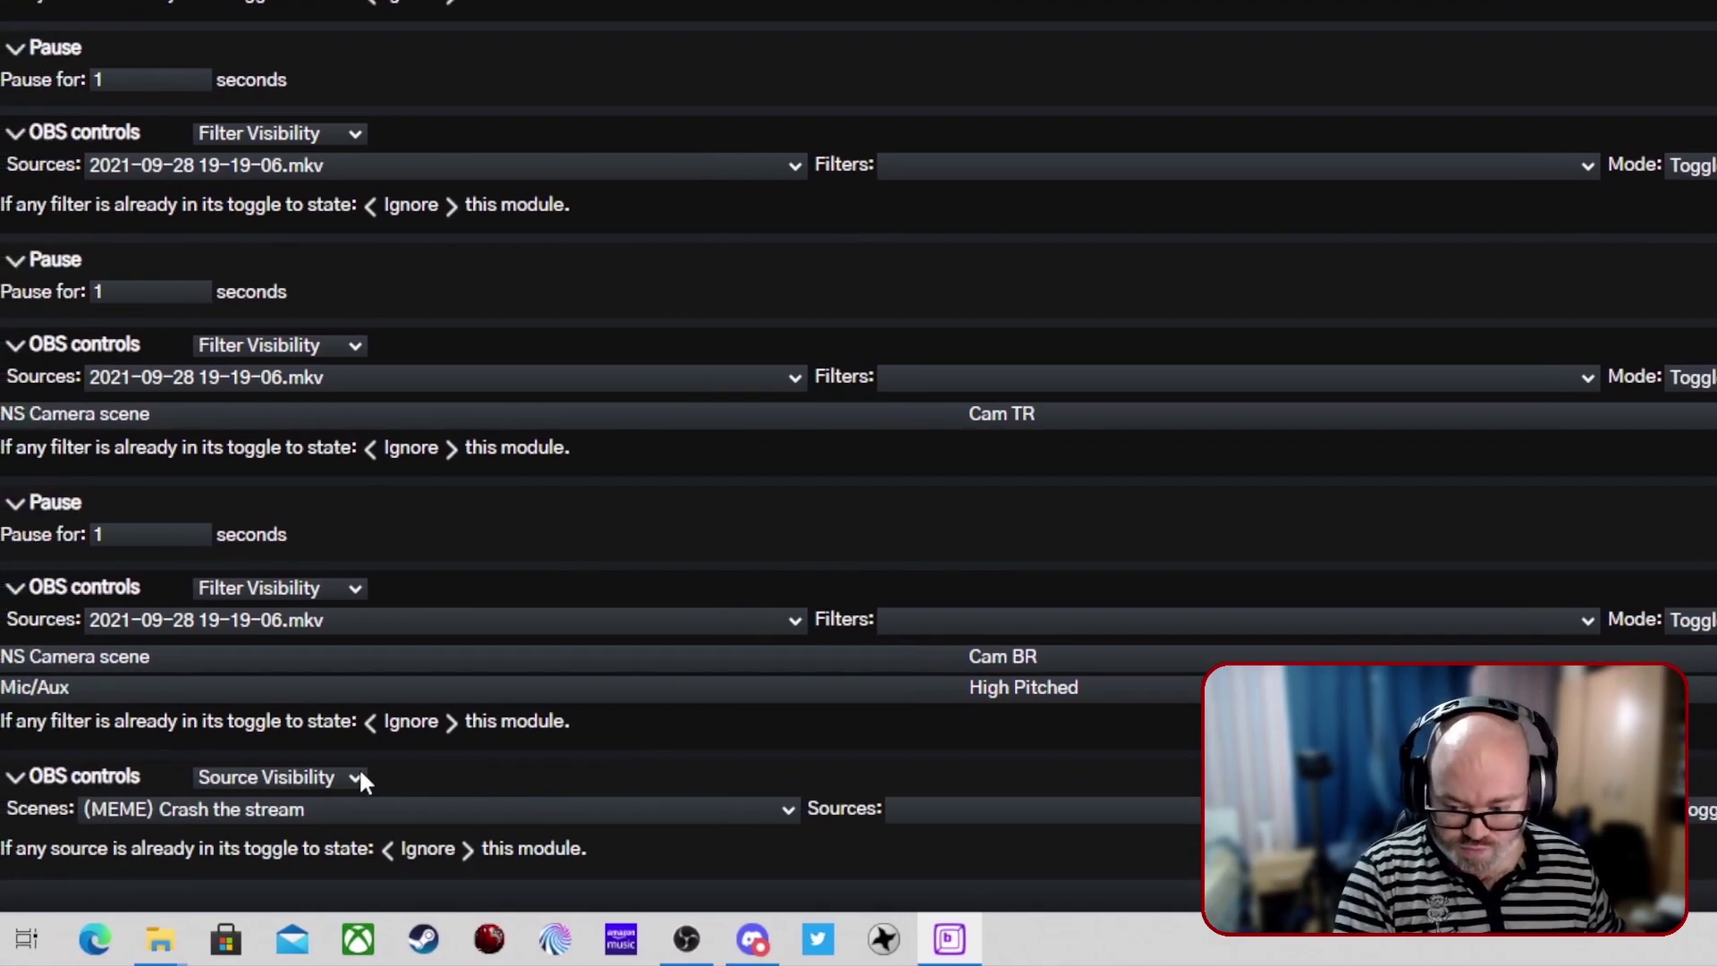
left_click(289, 777)
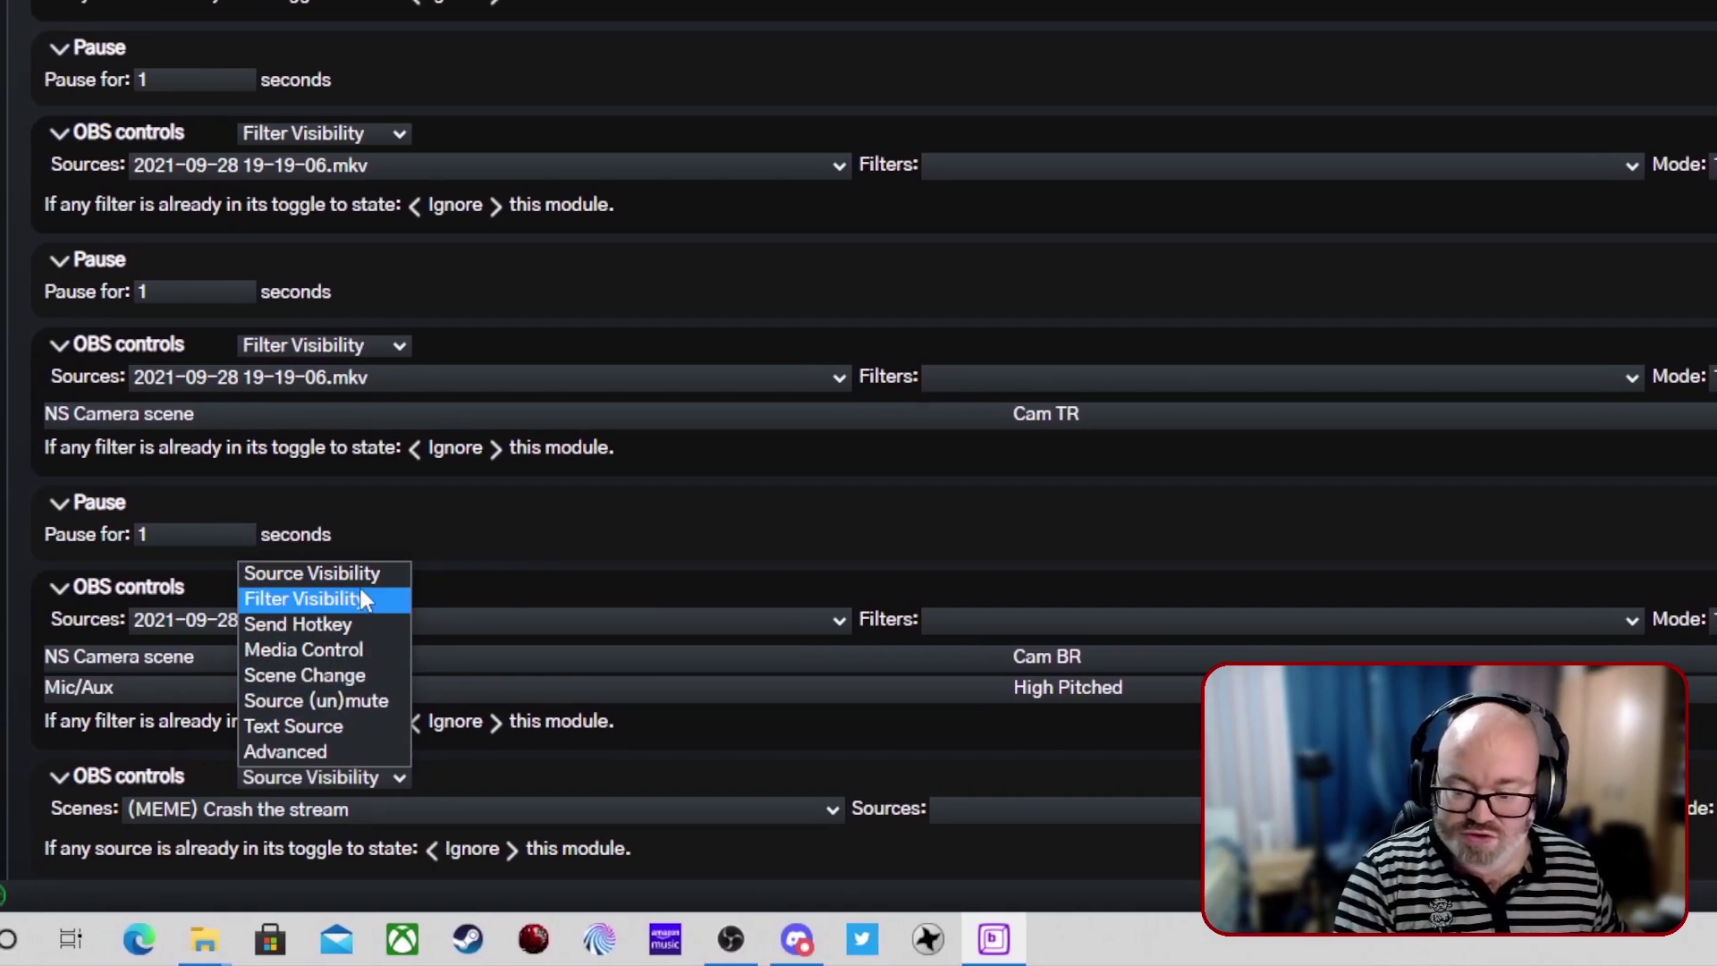
left_click(361, 592)
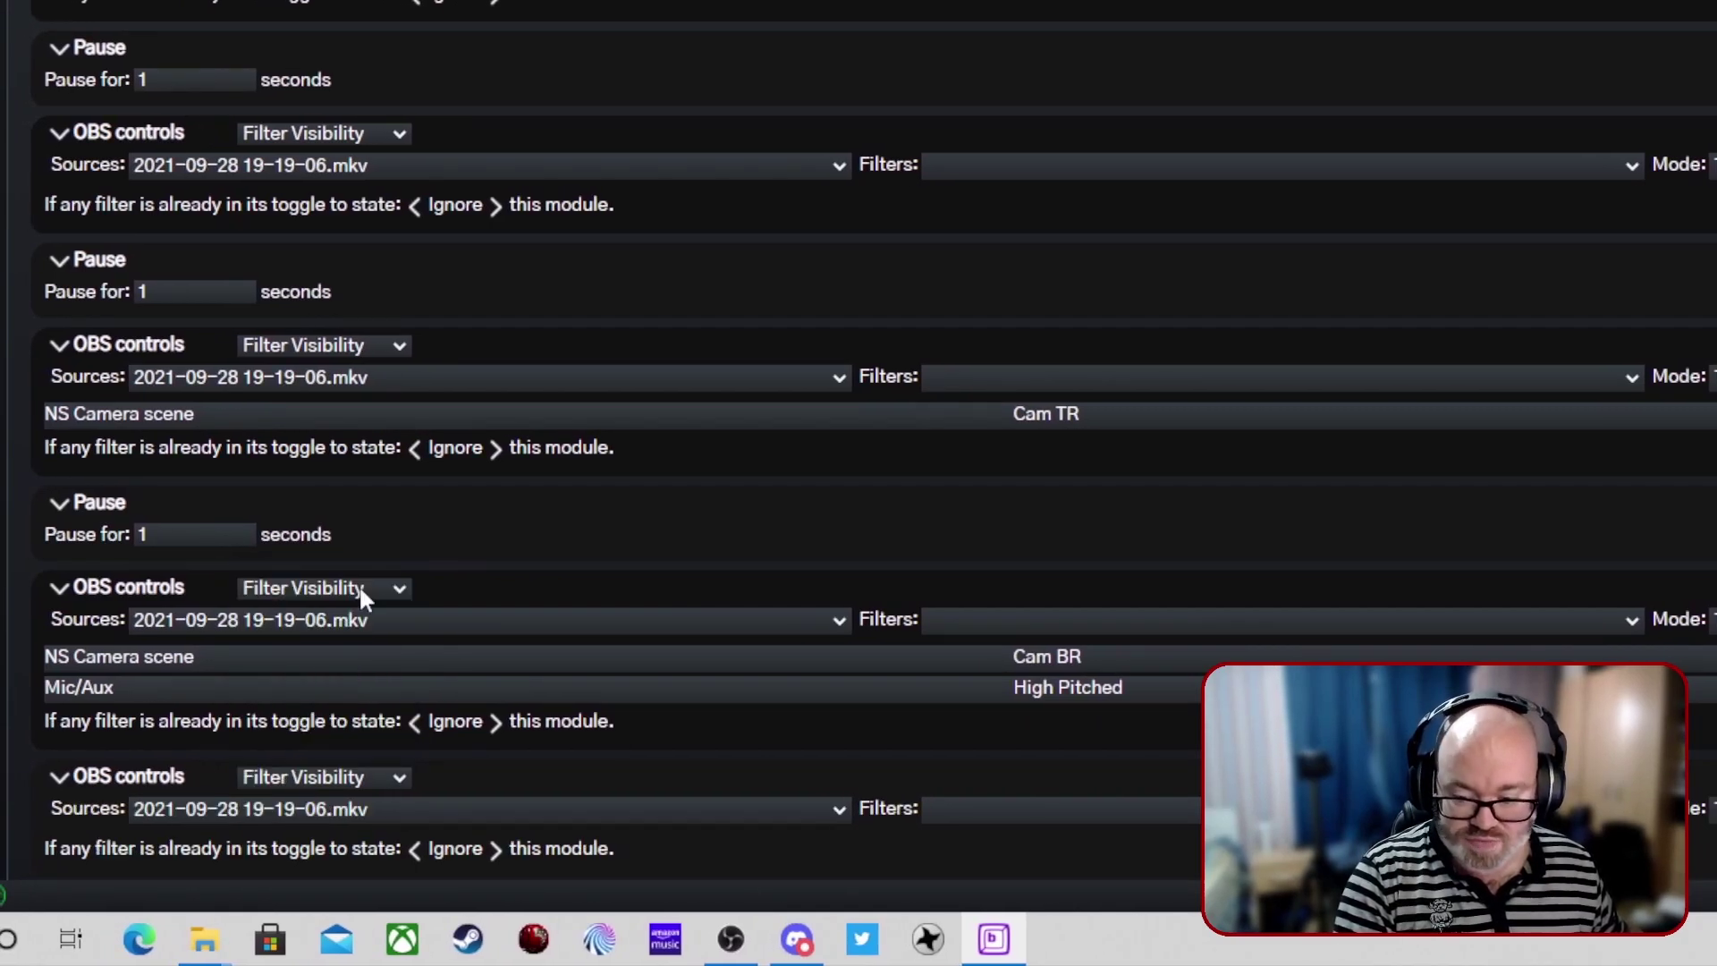
- Choose NS Camera scene as the new OBS module's source and add its zoom filter
left_click(481, 805)
scroll(465, 738, "down", 10)
scroll(429, 751, "down", 1)
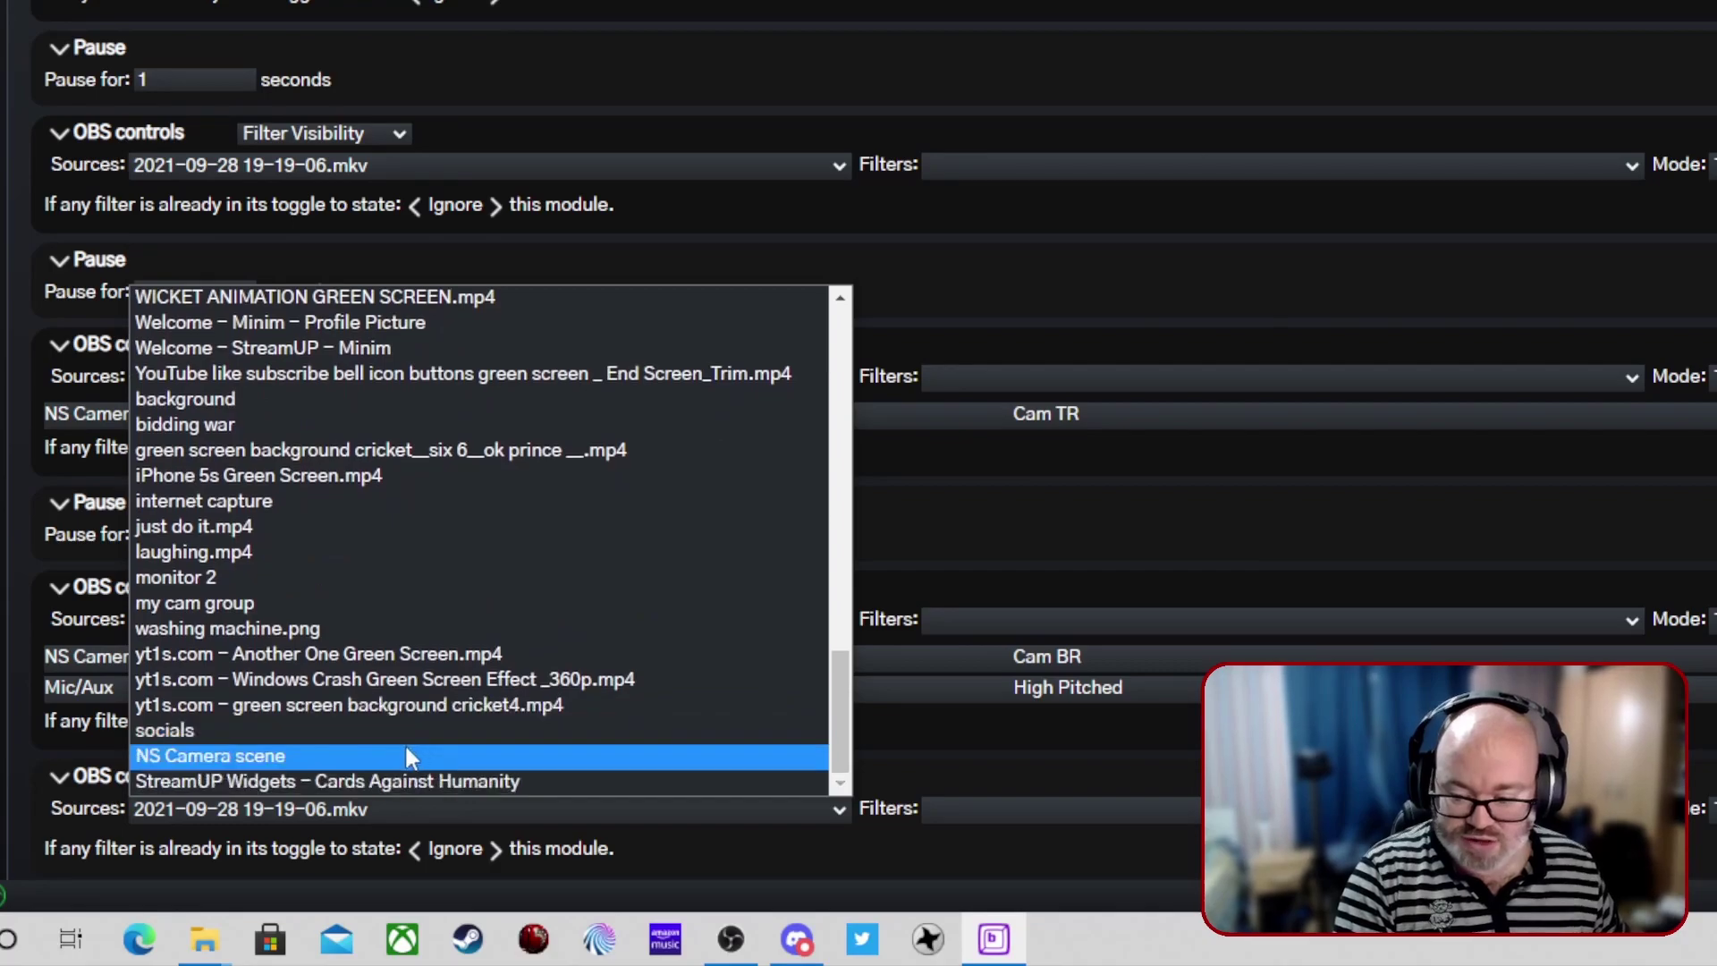
left_click(401, 759)
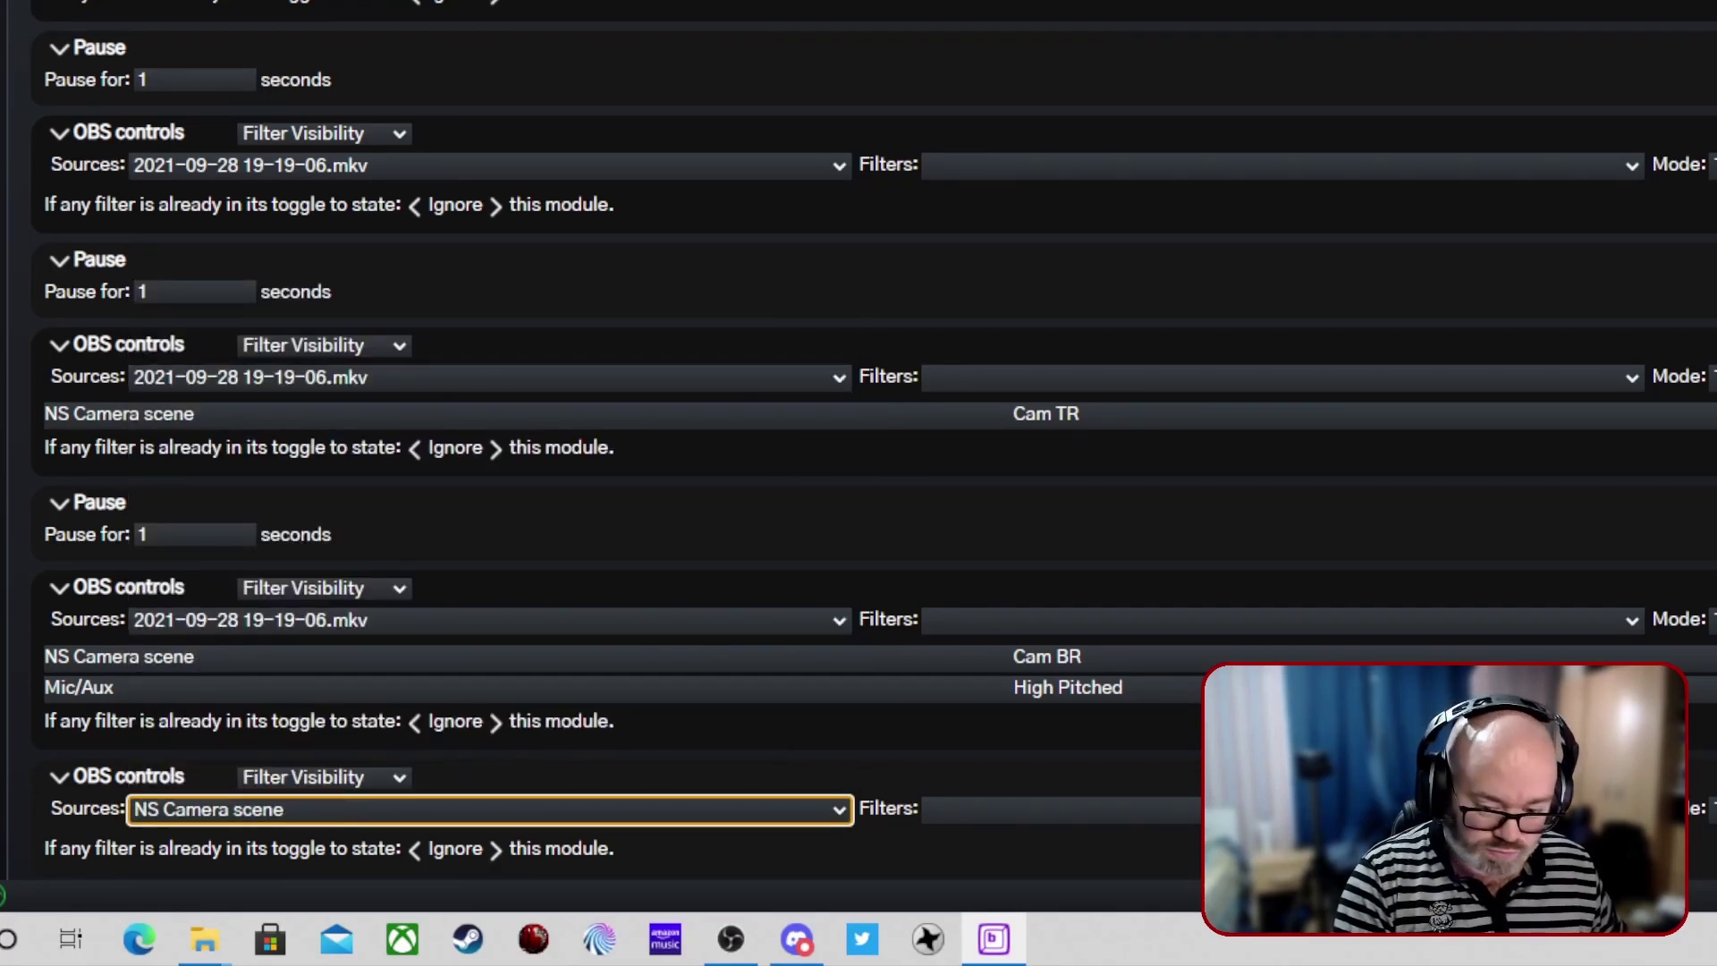
left_click(1341, 807)
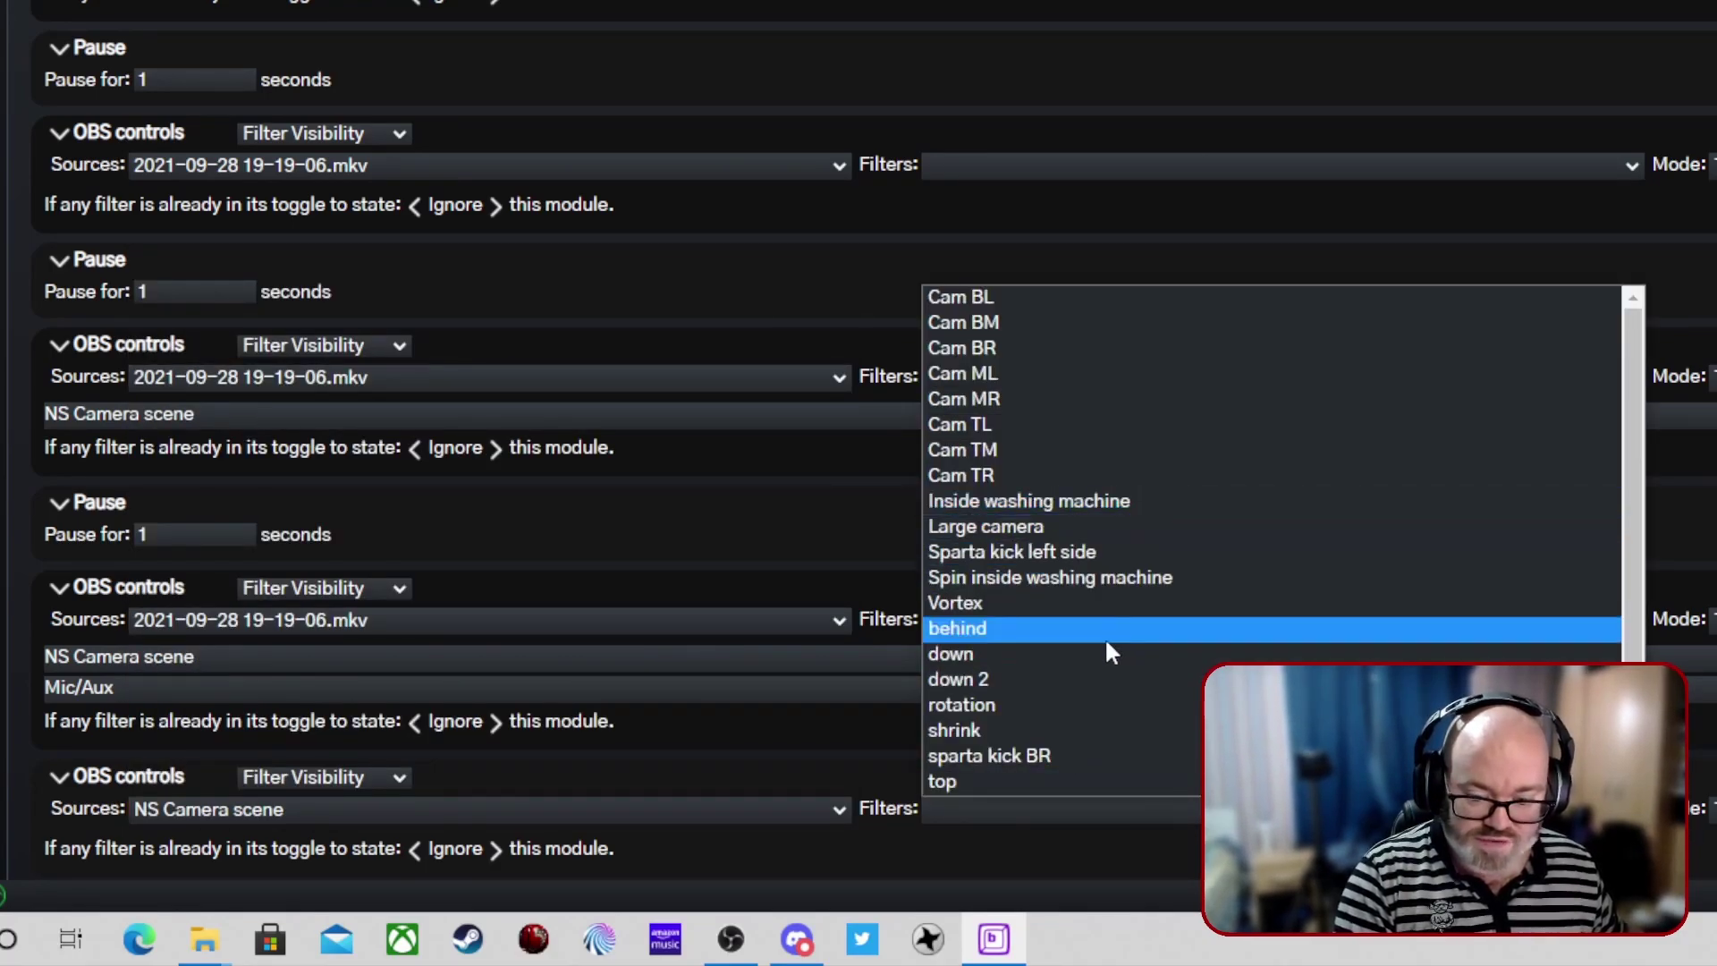
scroll(1013, 760, "down", 1)
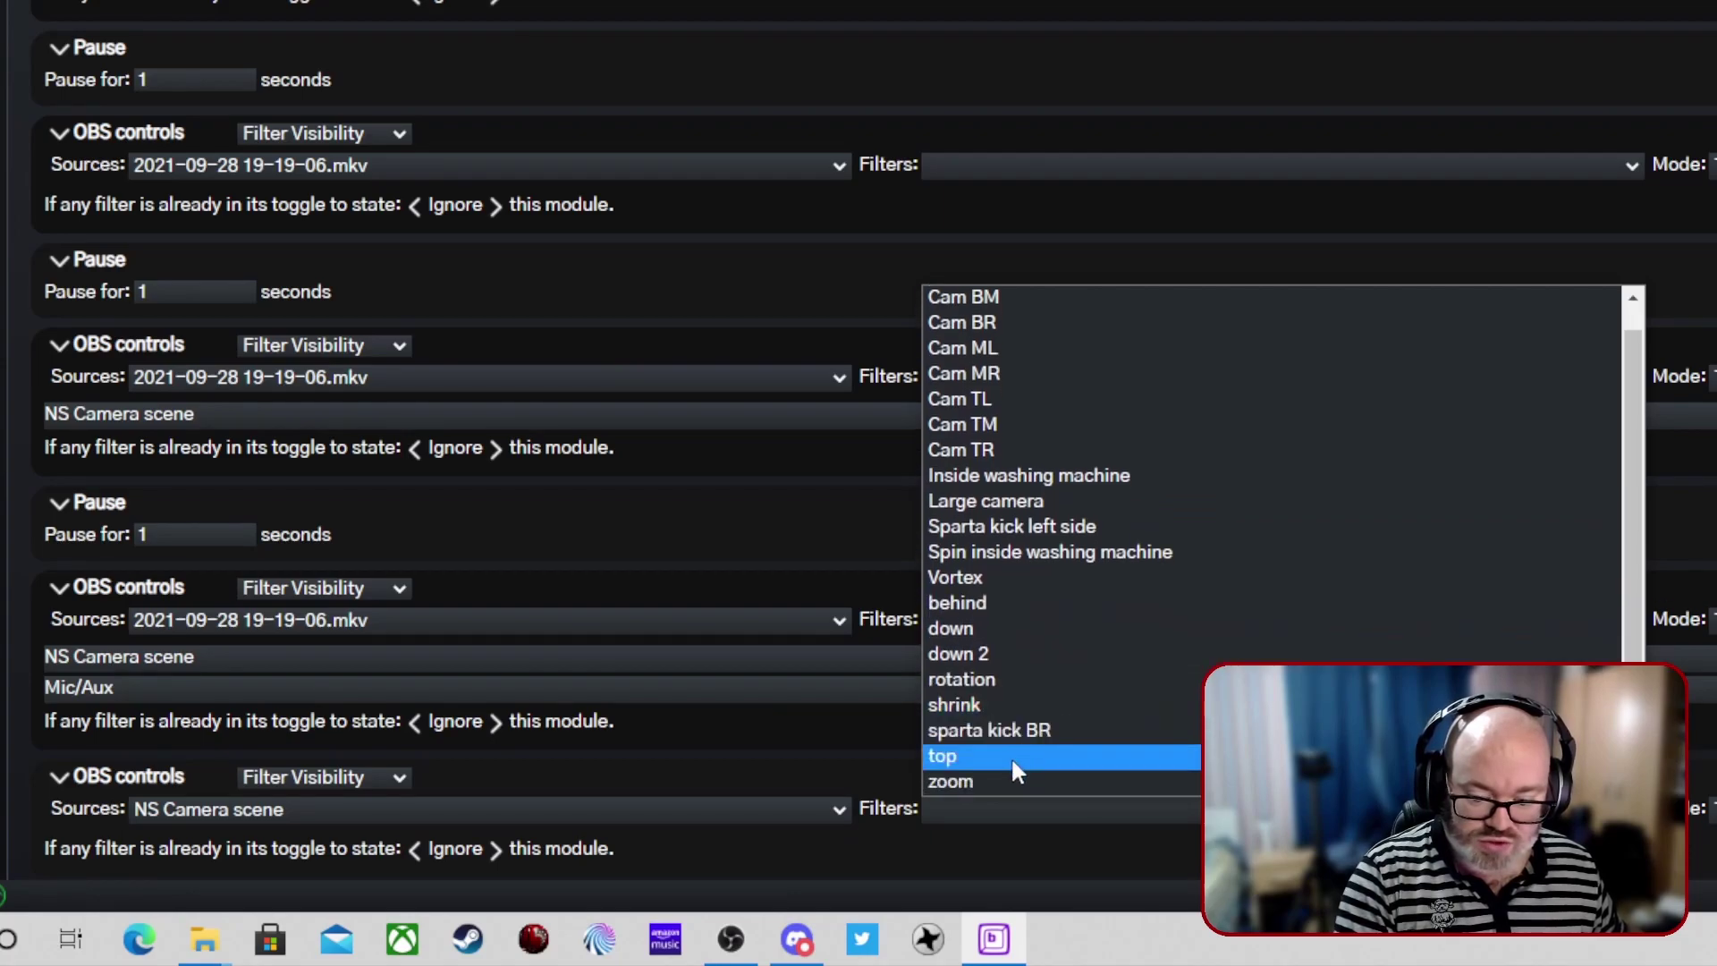
left_click(1002, 778)
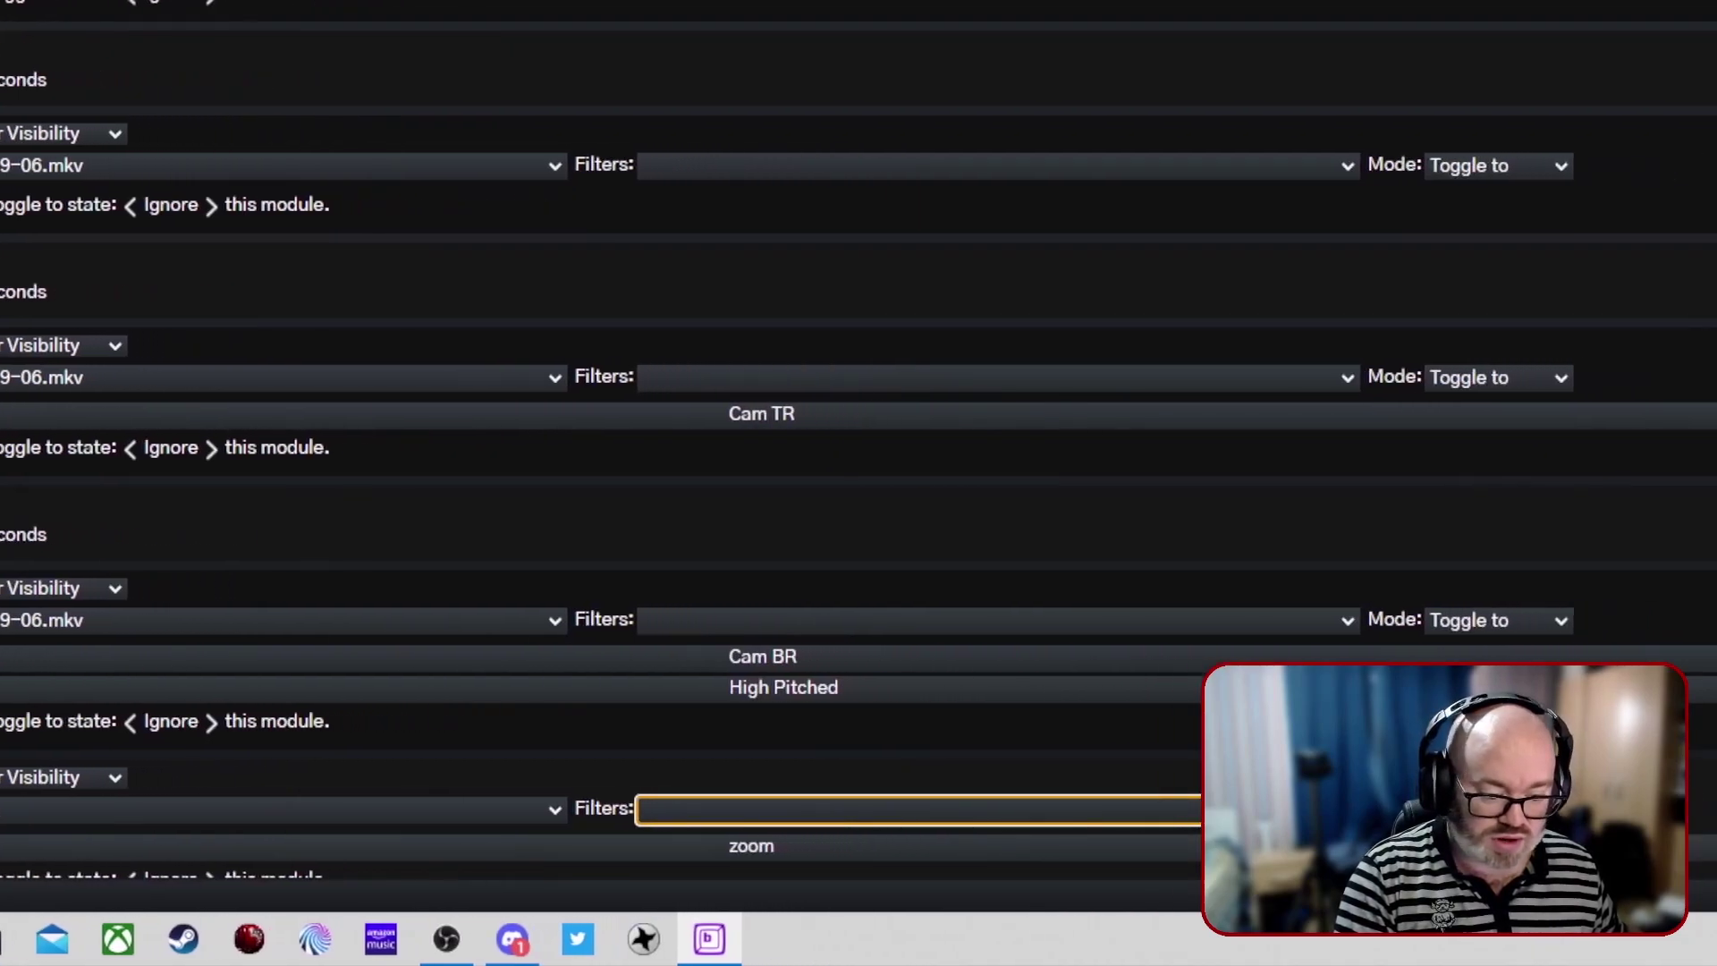
- Restore the maximized window to its smaller size and go to the zoom filter module ending the "test" sequence
scroll(859, 447, "down", 1)
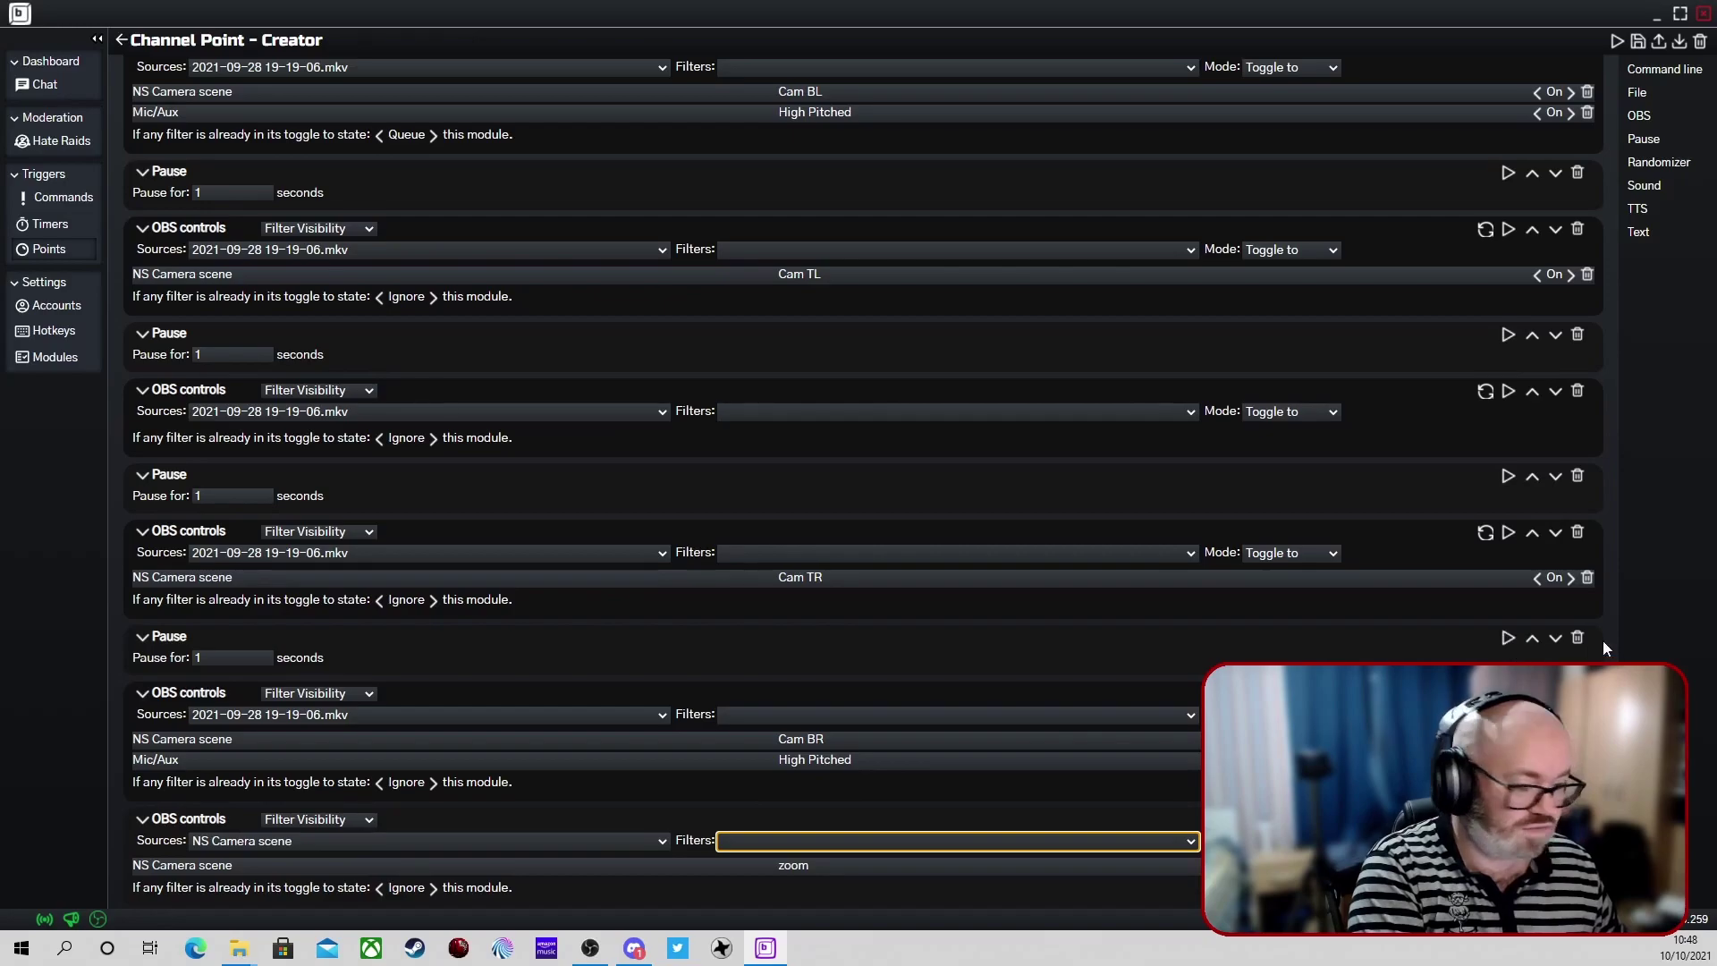
left_click(1679, 13)
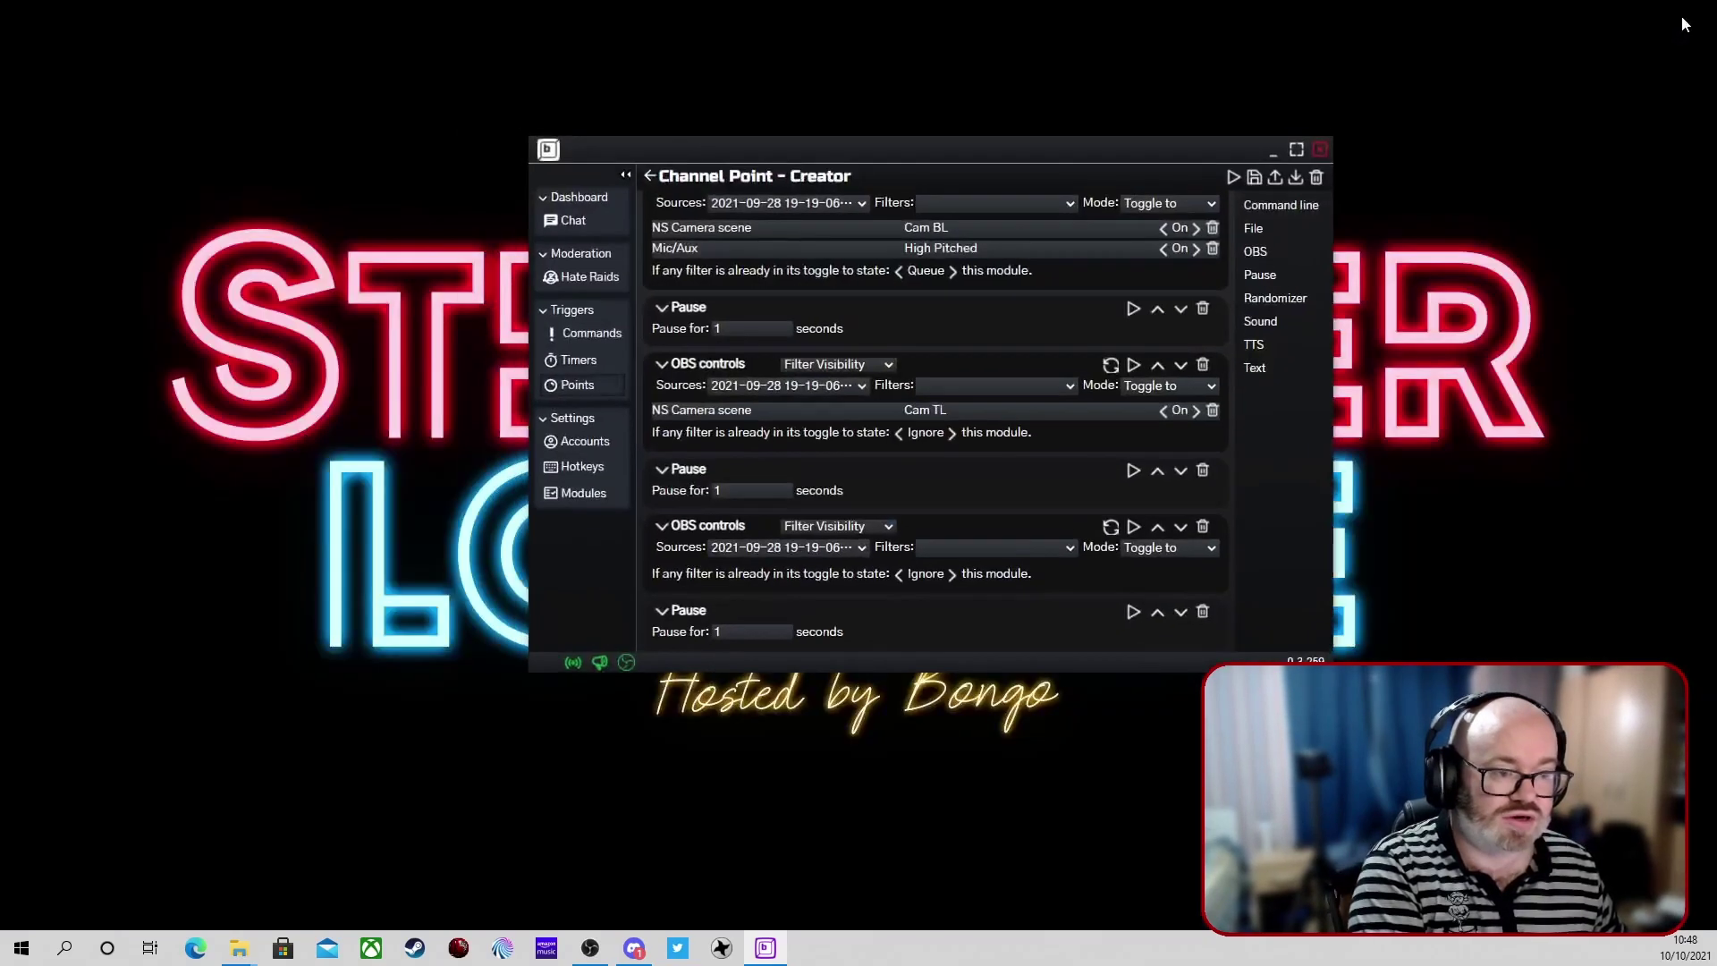
scroll(1085, 505, "down", 5)
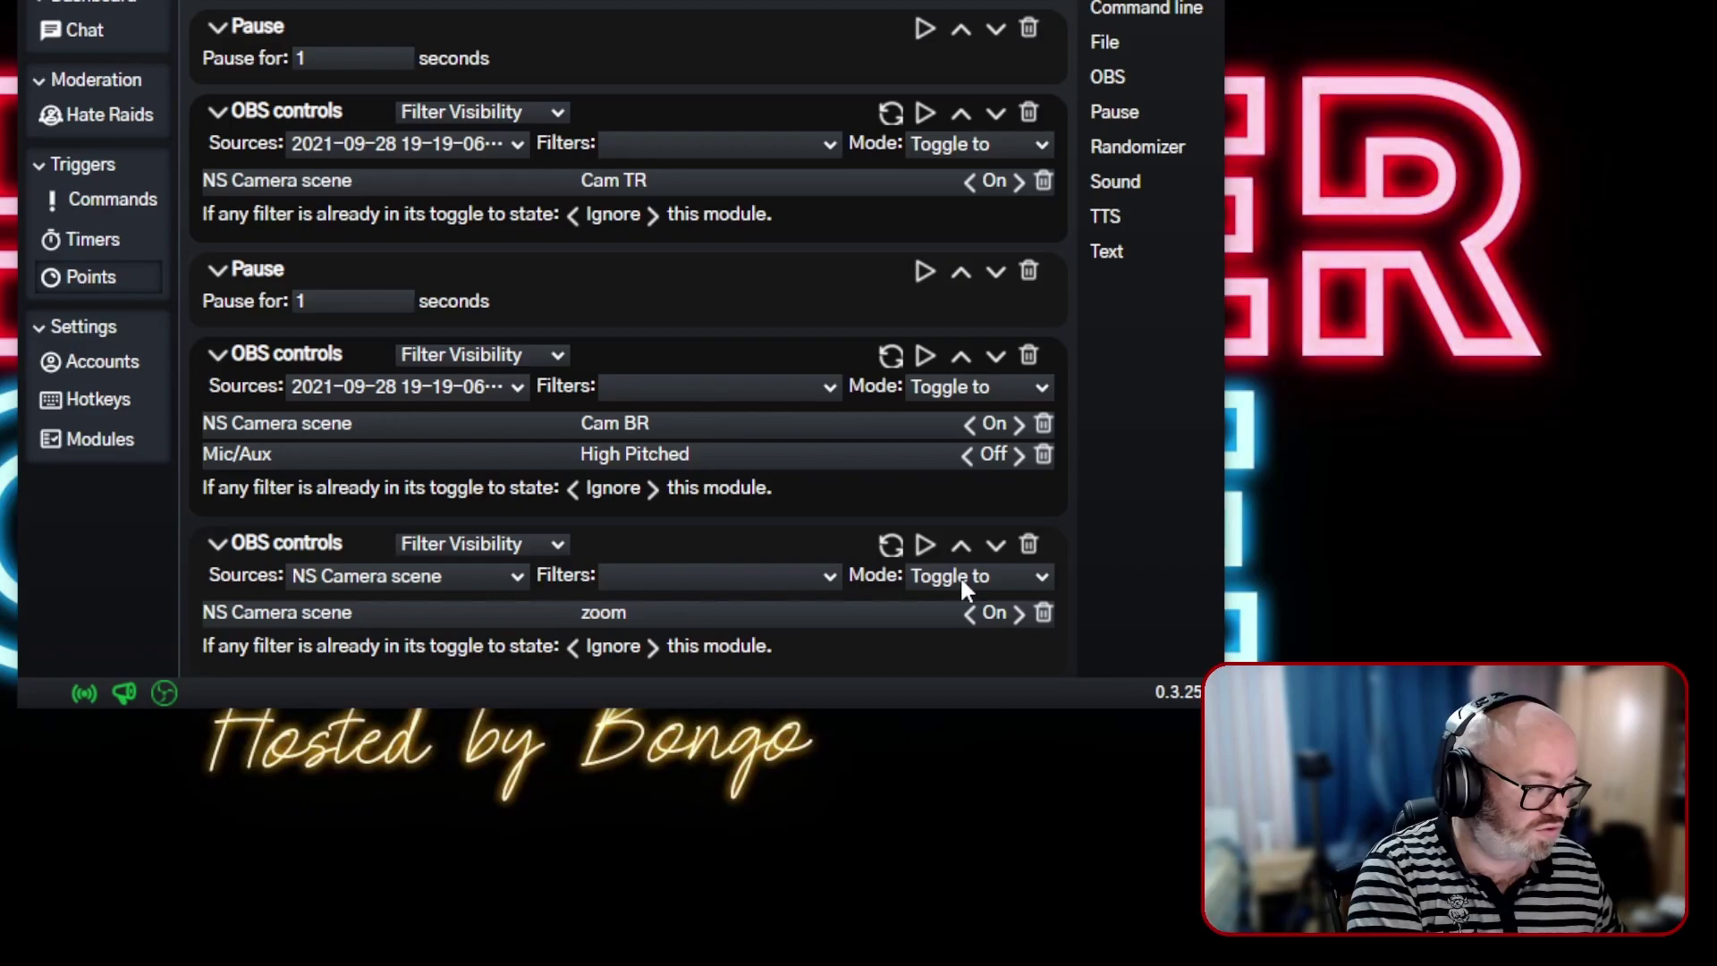
- Try the Toggle->Back mode on the zoom filter's OBS module, inspect its toggle-back options, and return the mode to Toggle to
left_click(961, 586)
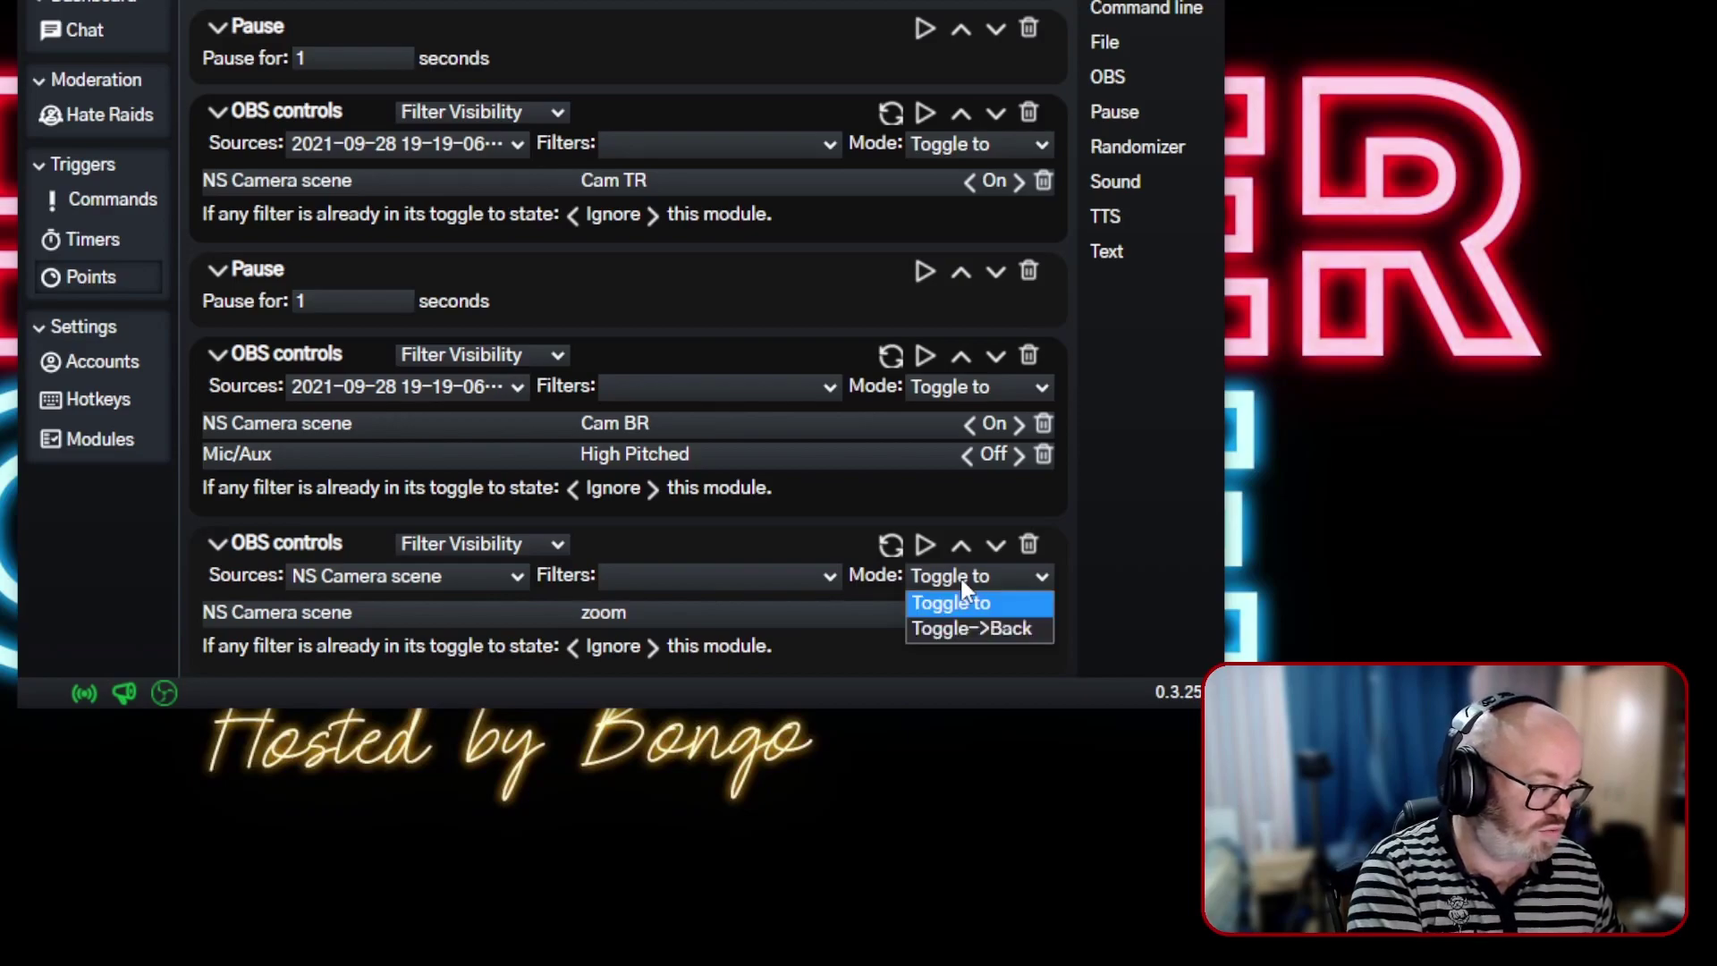
left_click(973, 575)
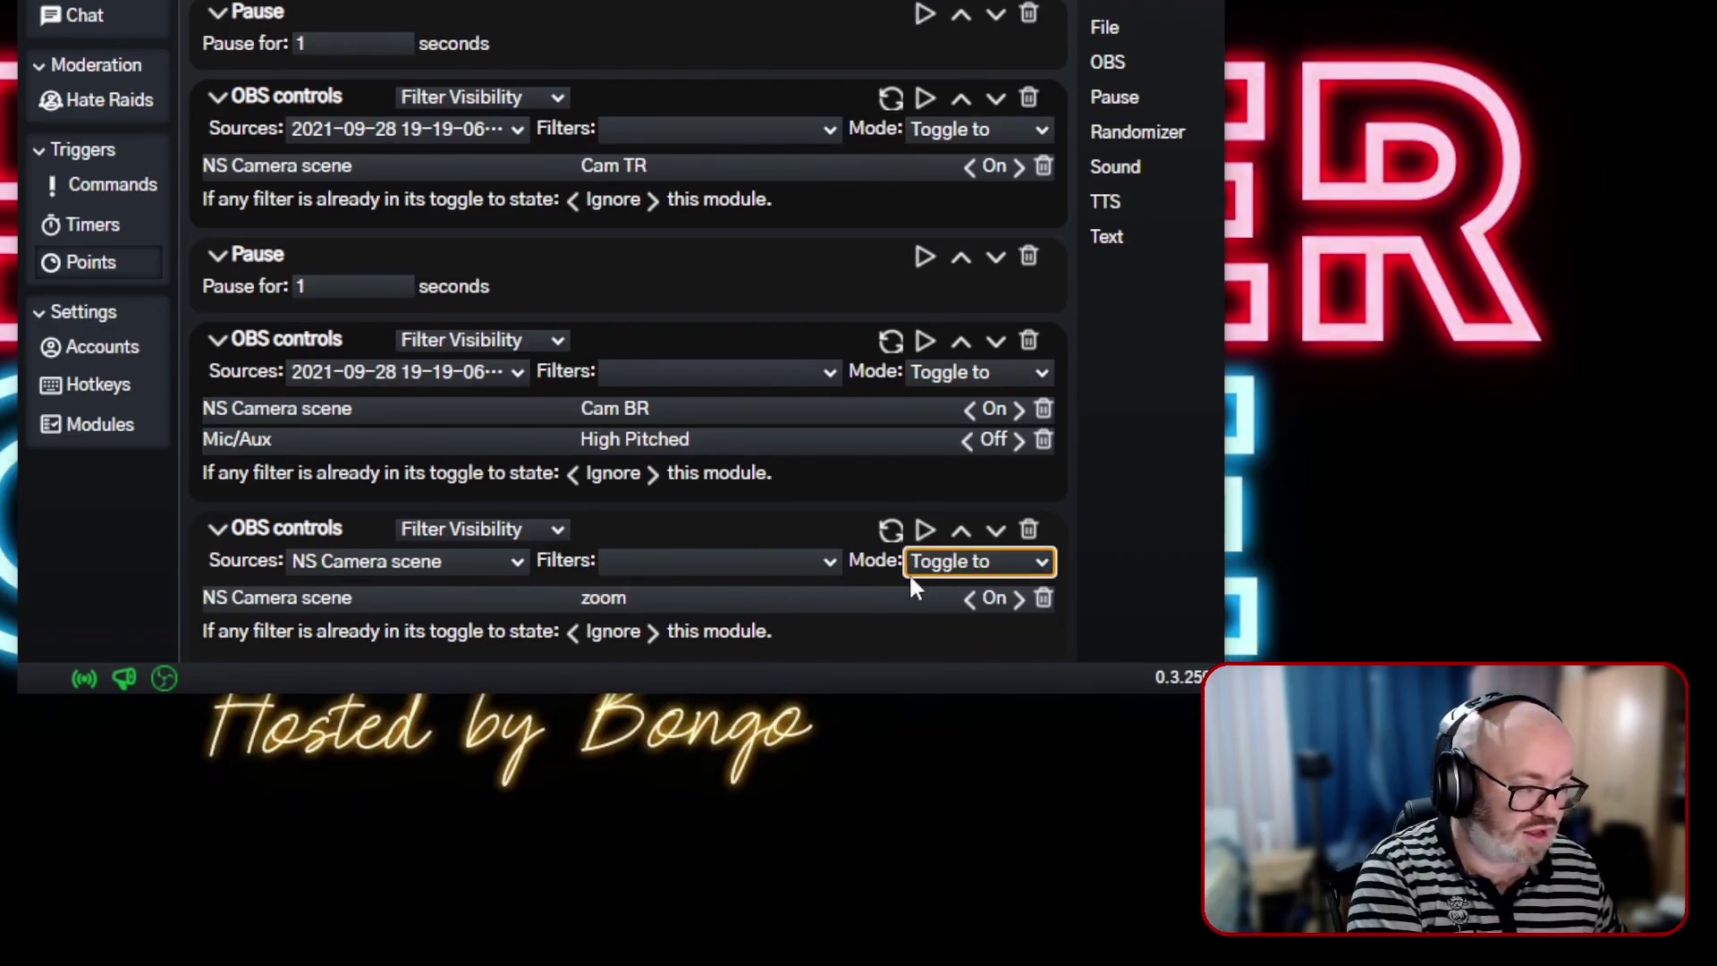
left_click(910, 577)
left_click(951, 612)
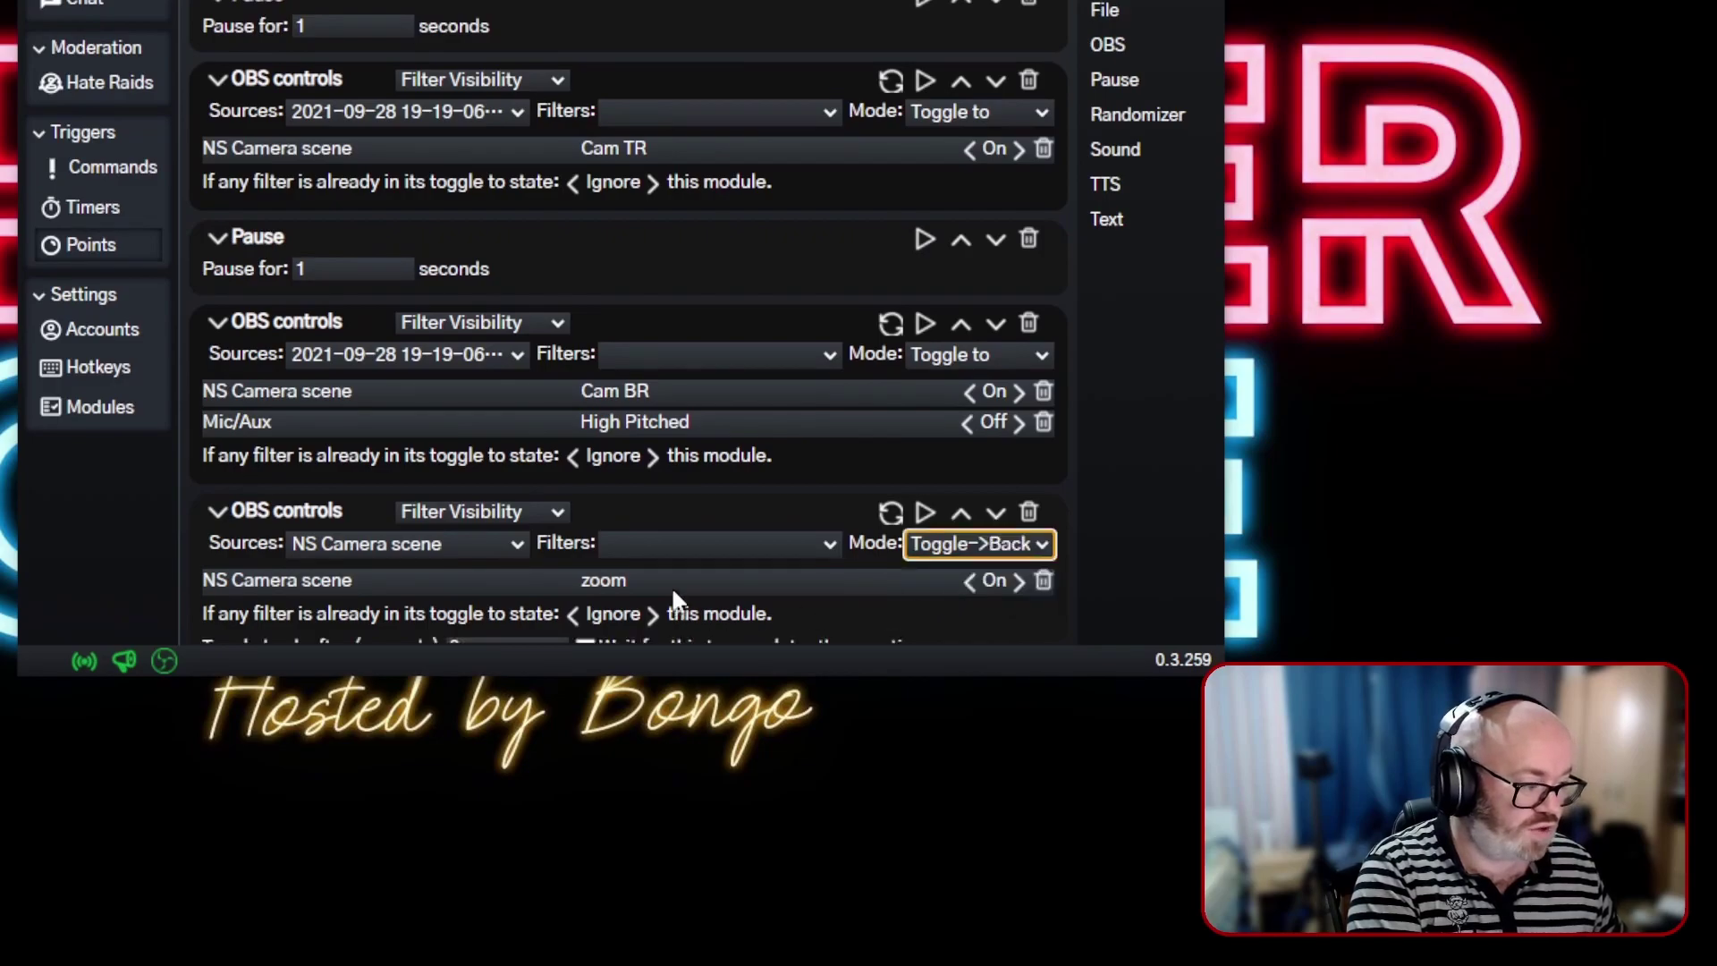
scroll(675, 598, "down", 1)
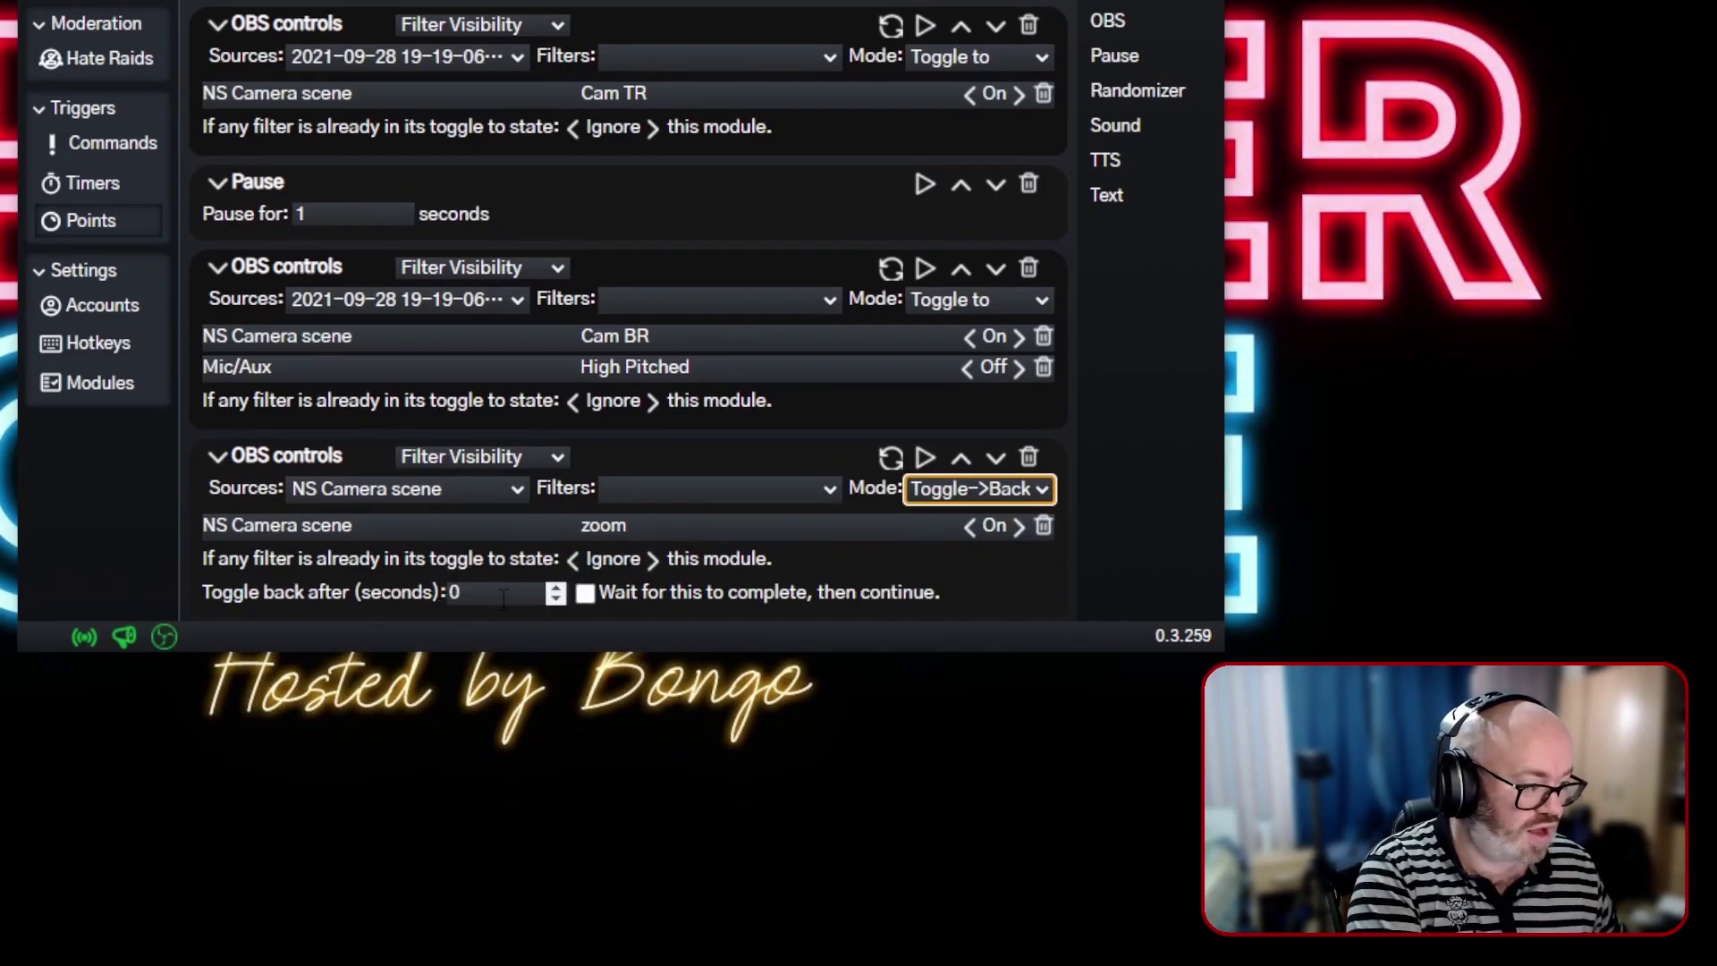
left_click(928, 493)
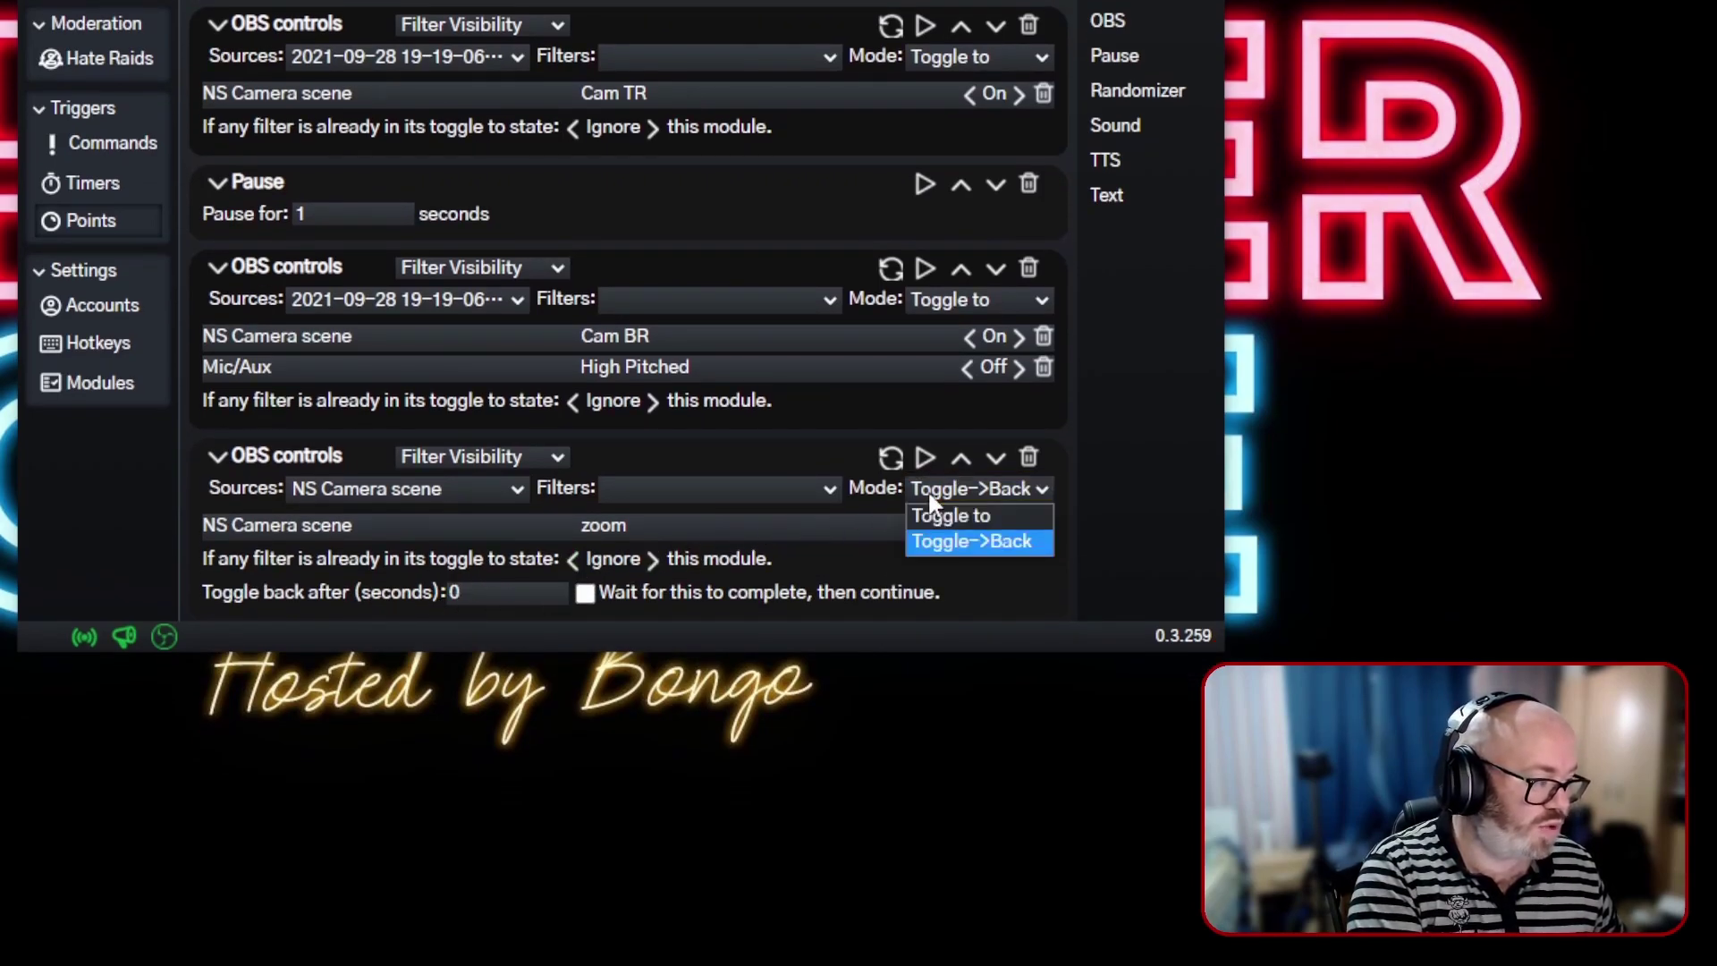
left_click(930, 515)
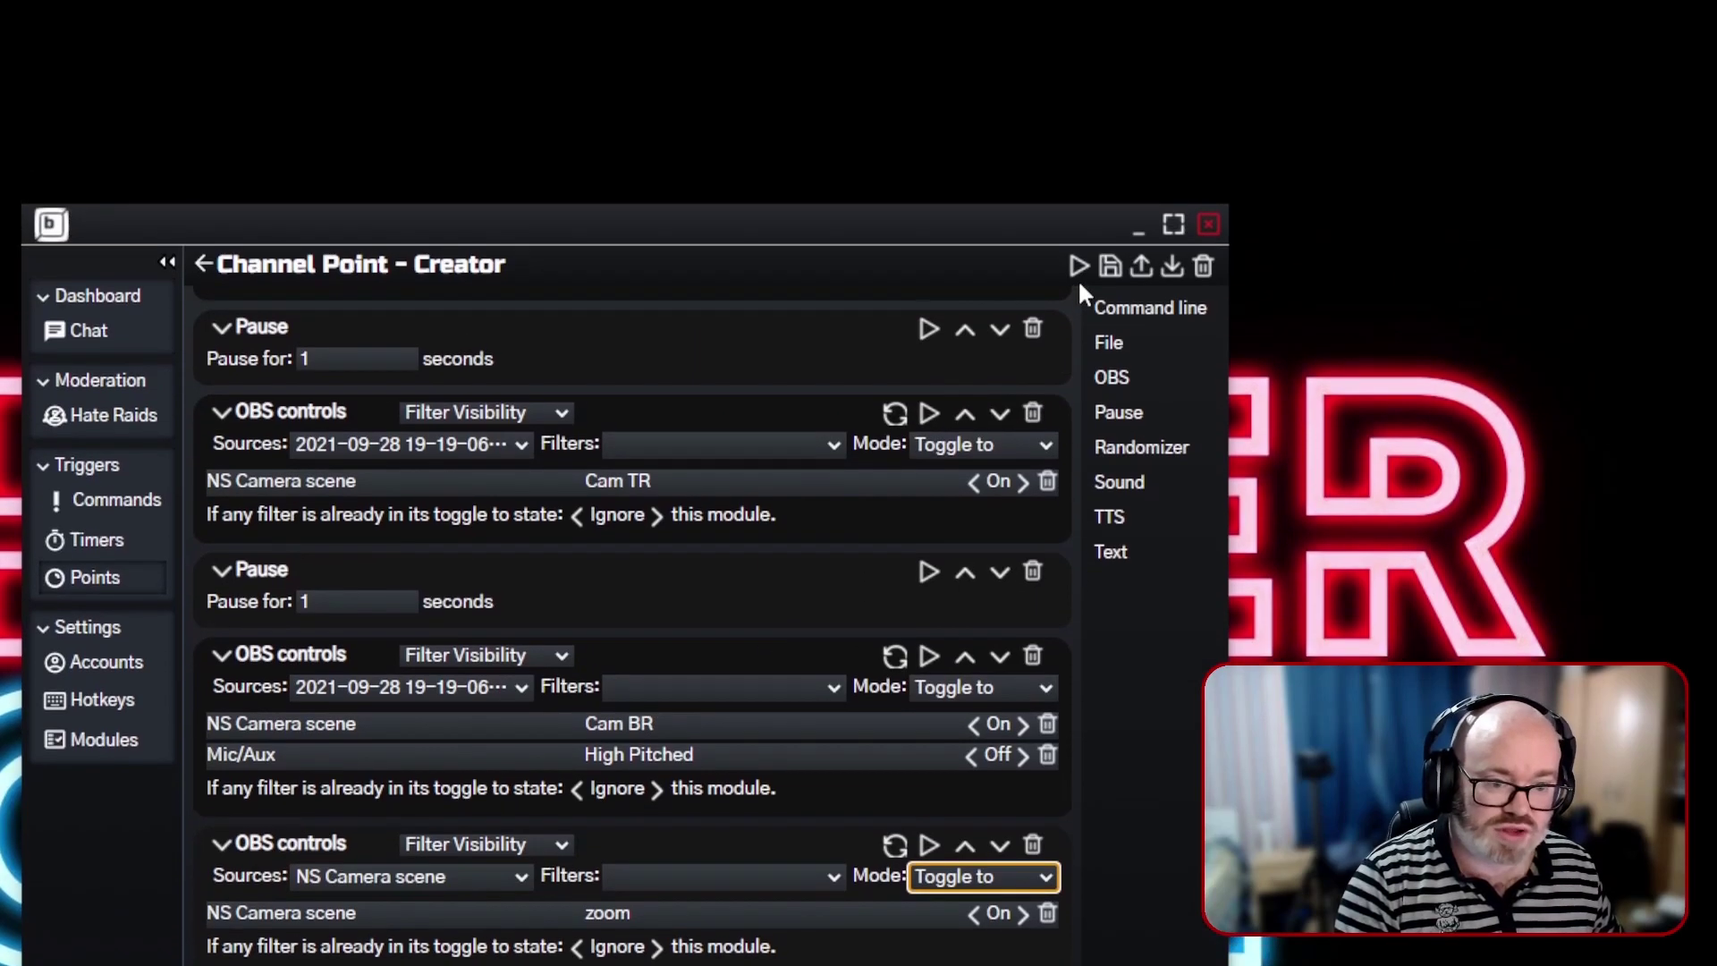
- Save the "test" redemption and redeem the 10-coin "test" reward from the stream chat
left_click(1114, 281)
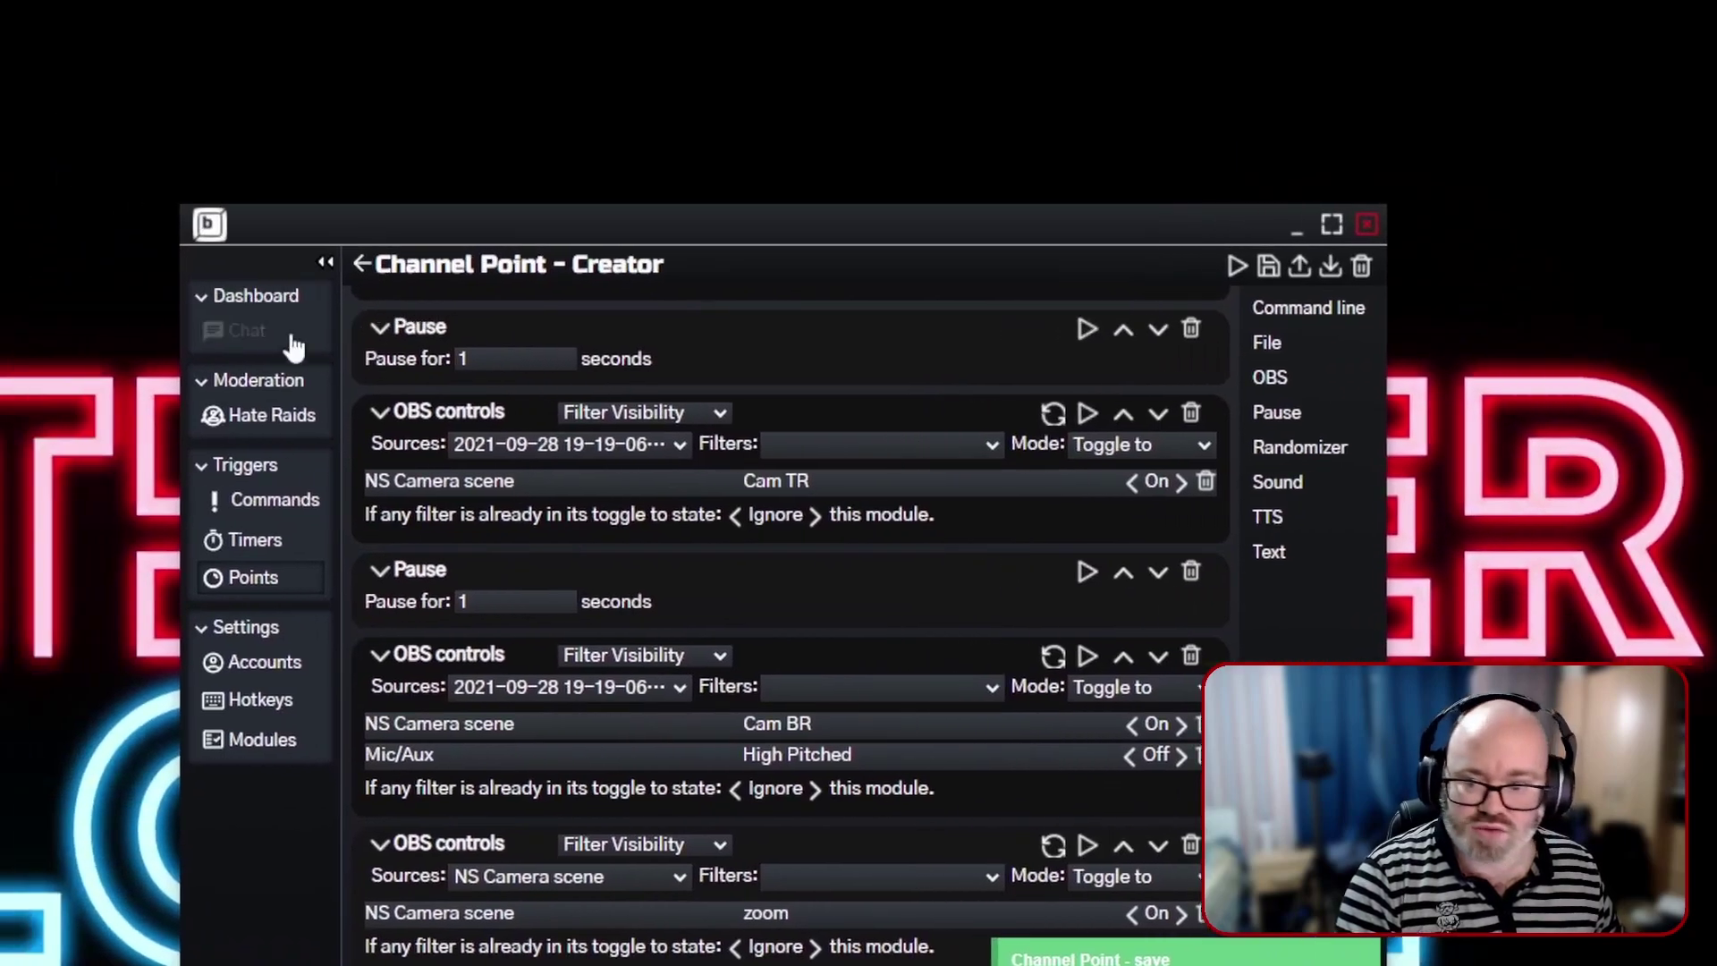
left_click(89, 331)
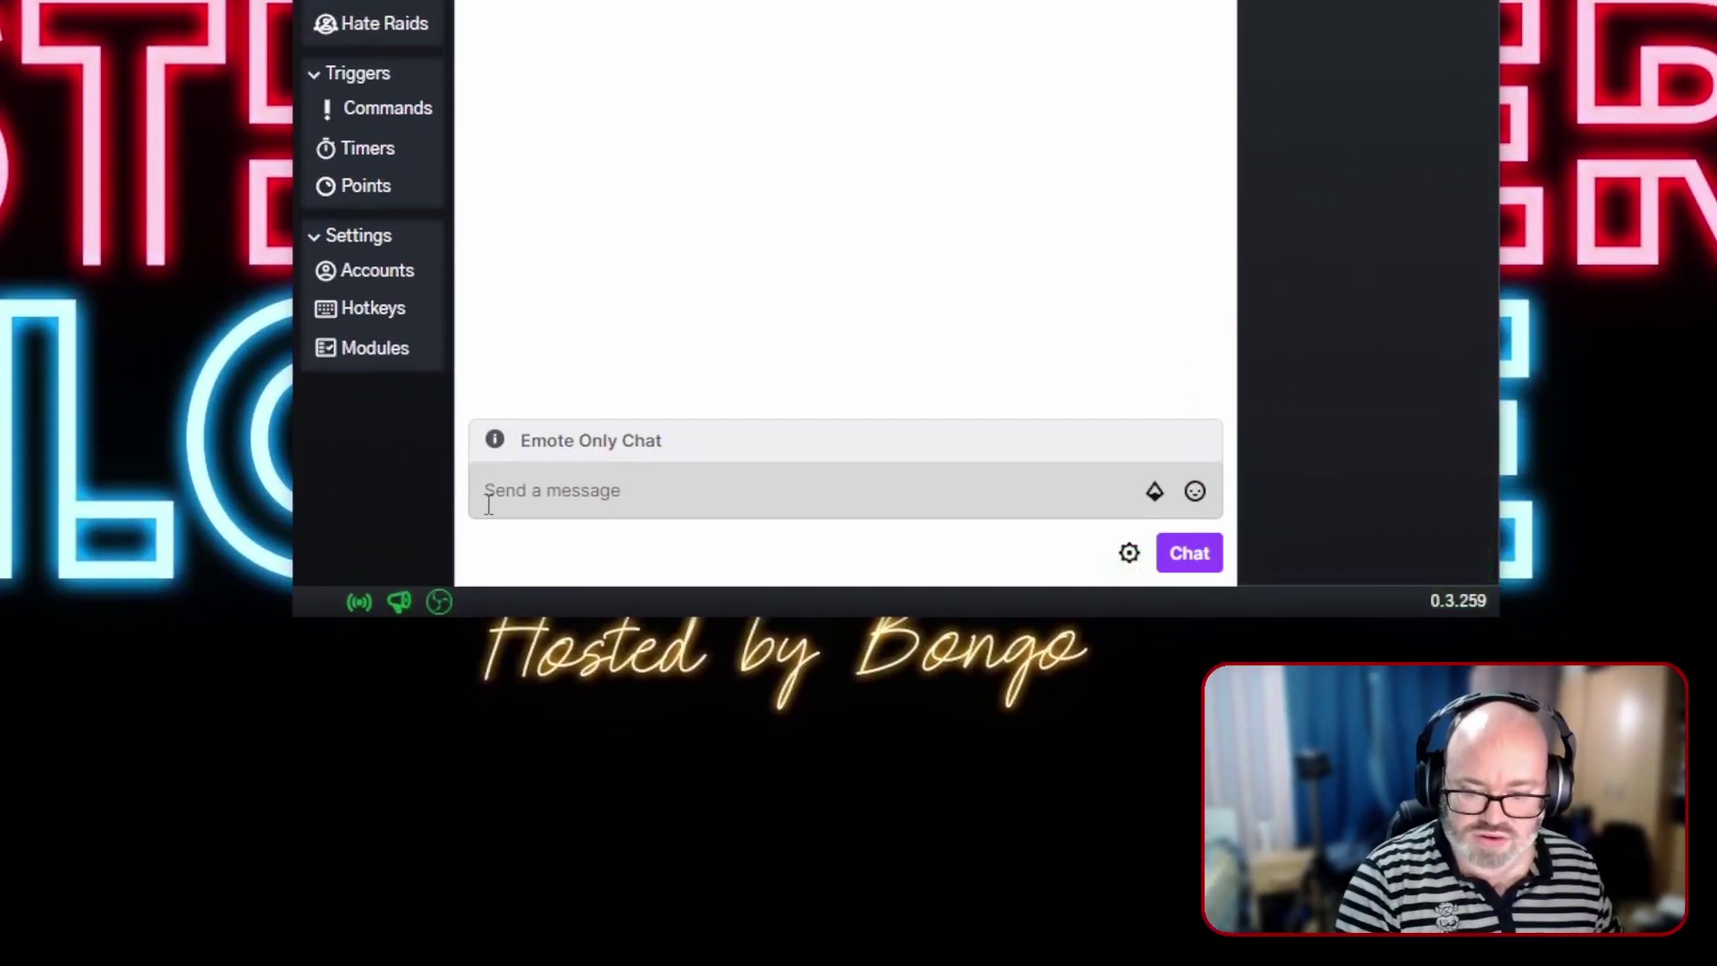
left_click(504, 556)
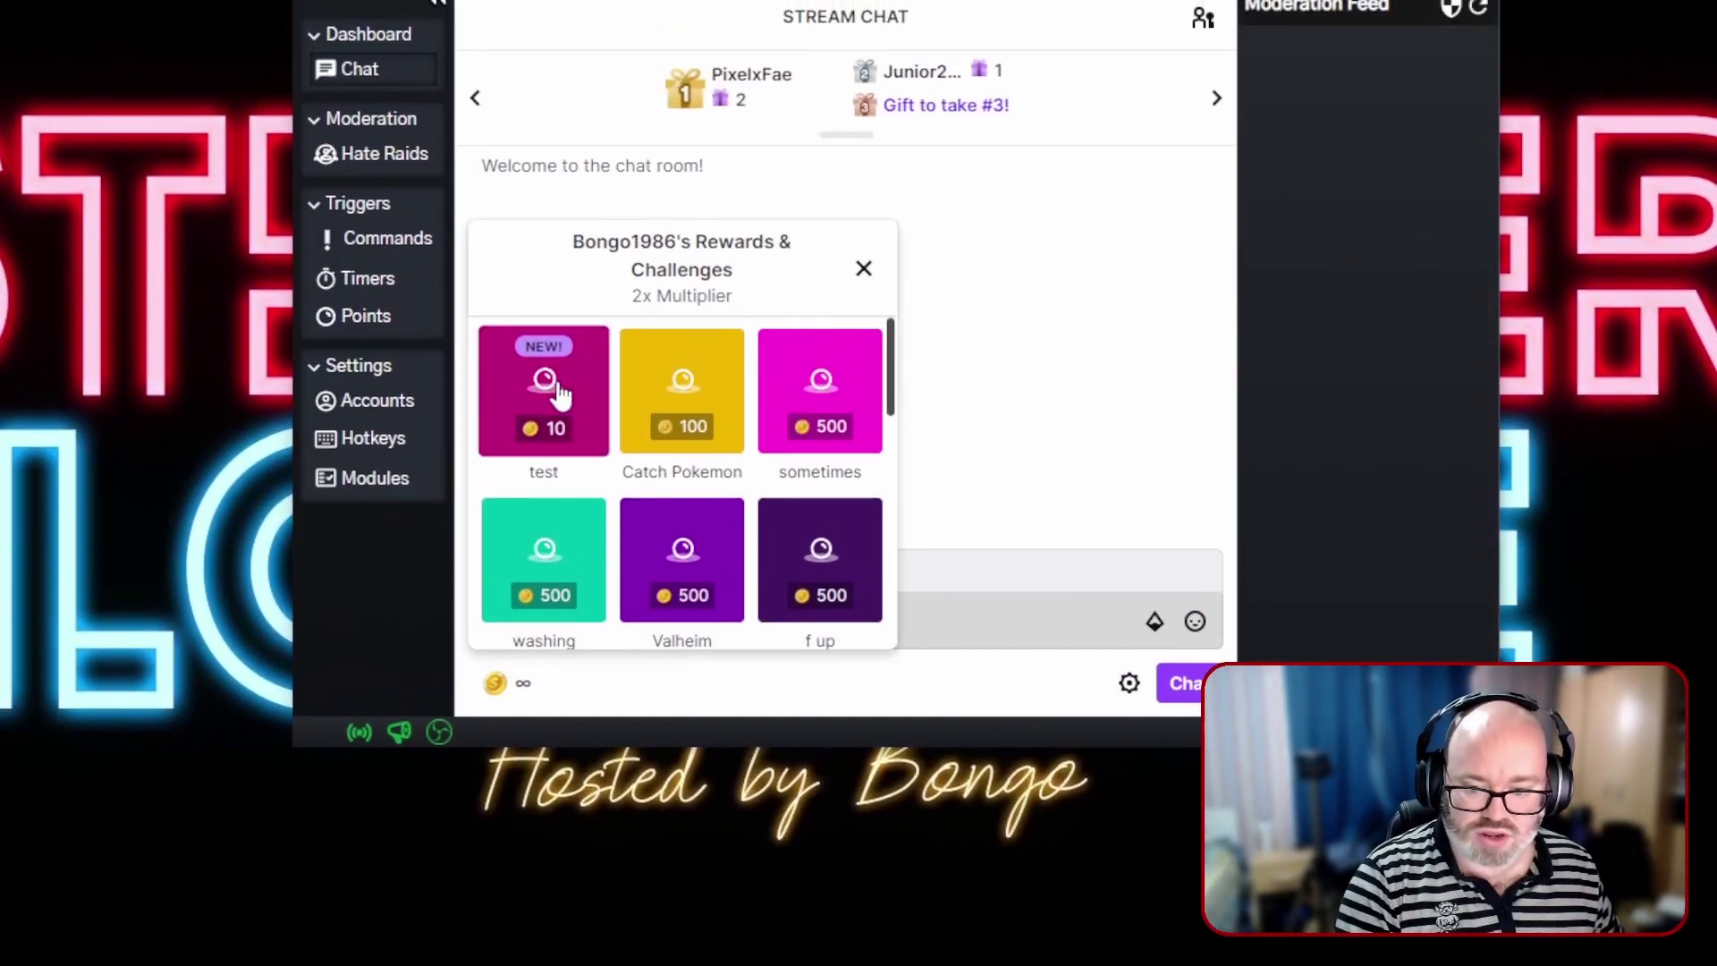
left_click(556, 389)
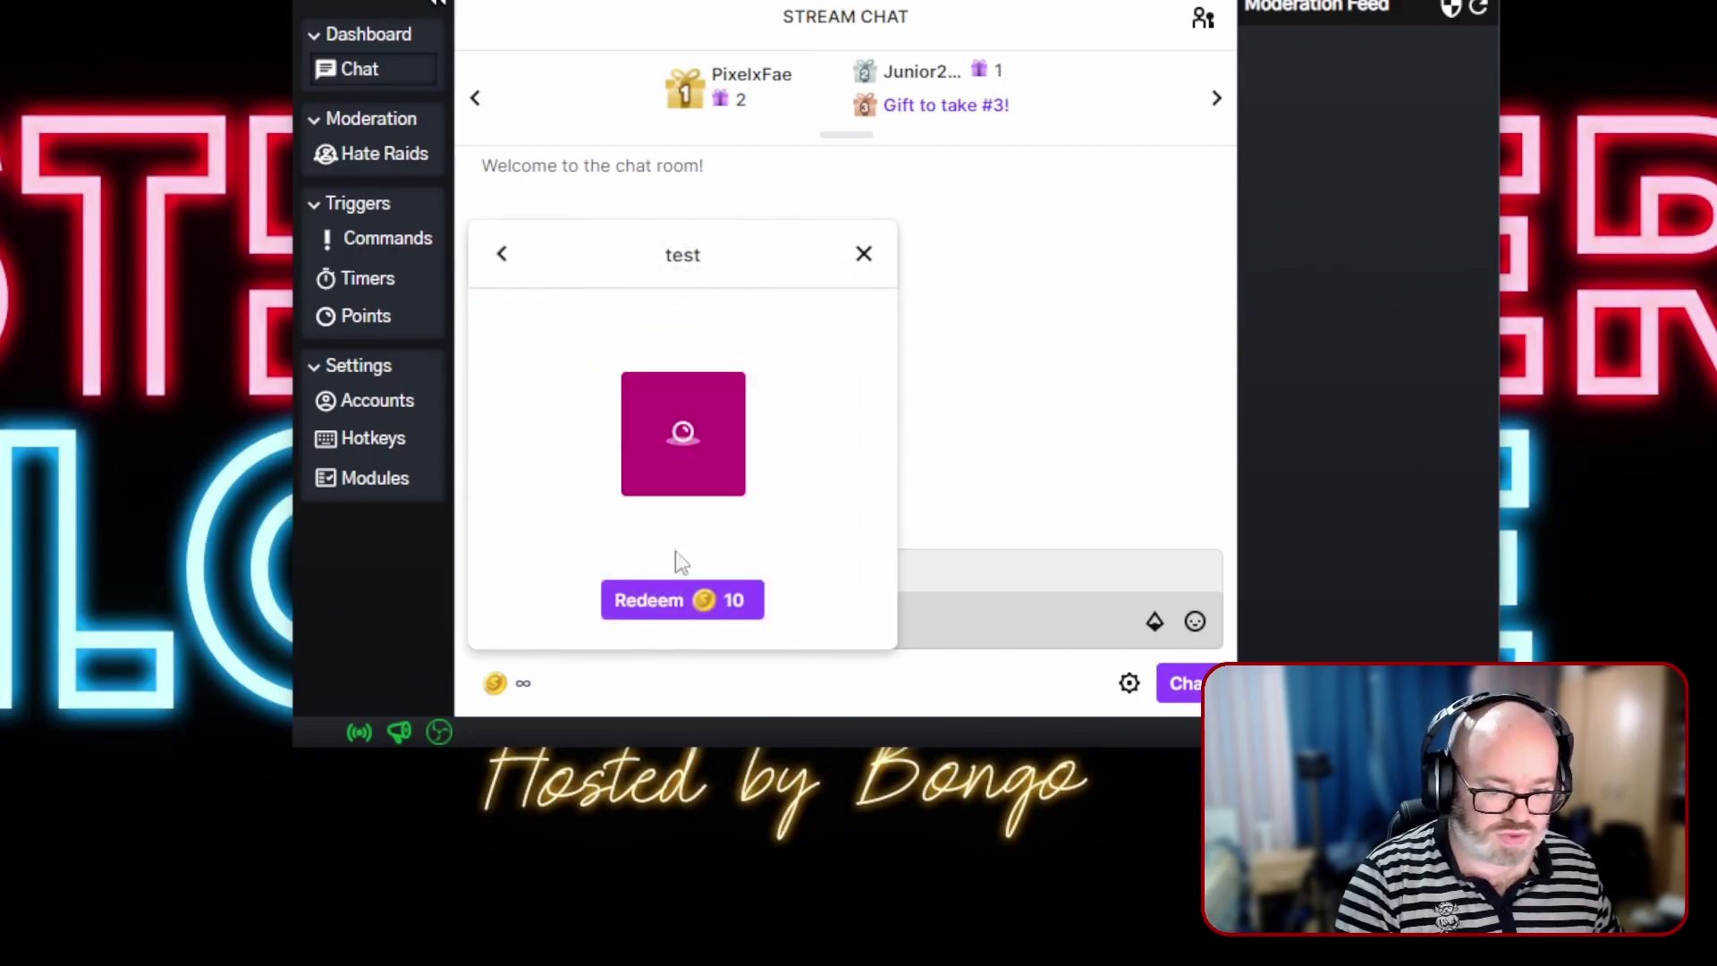
left_click(672, 601)
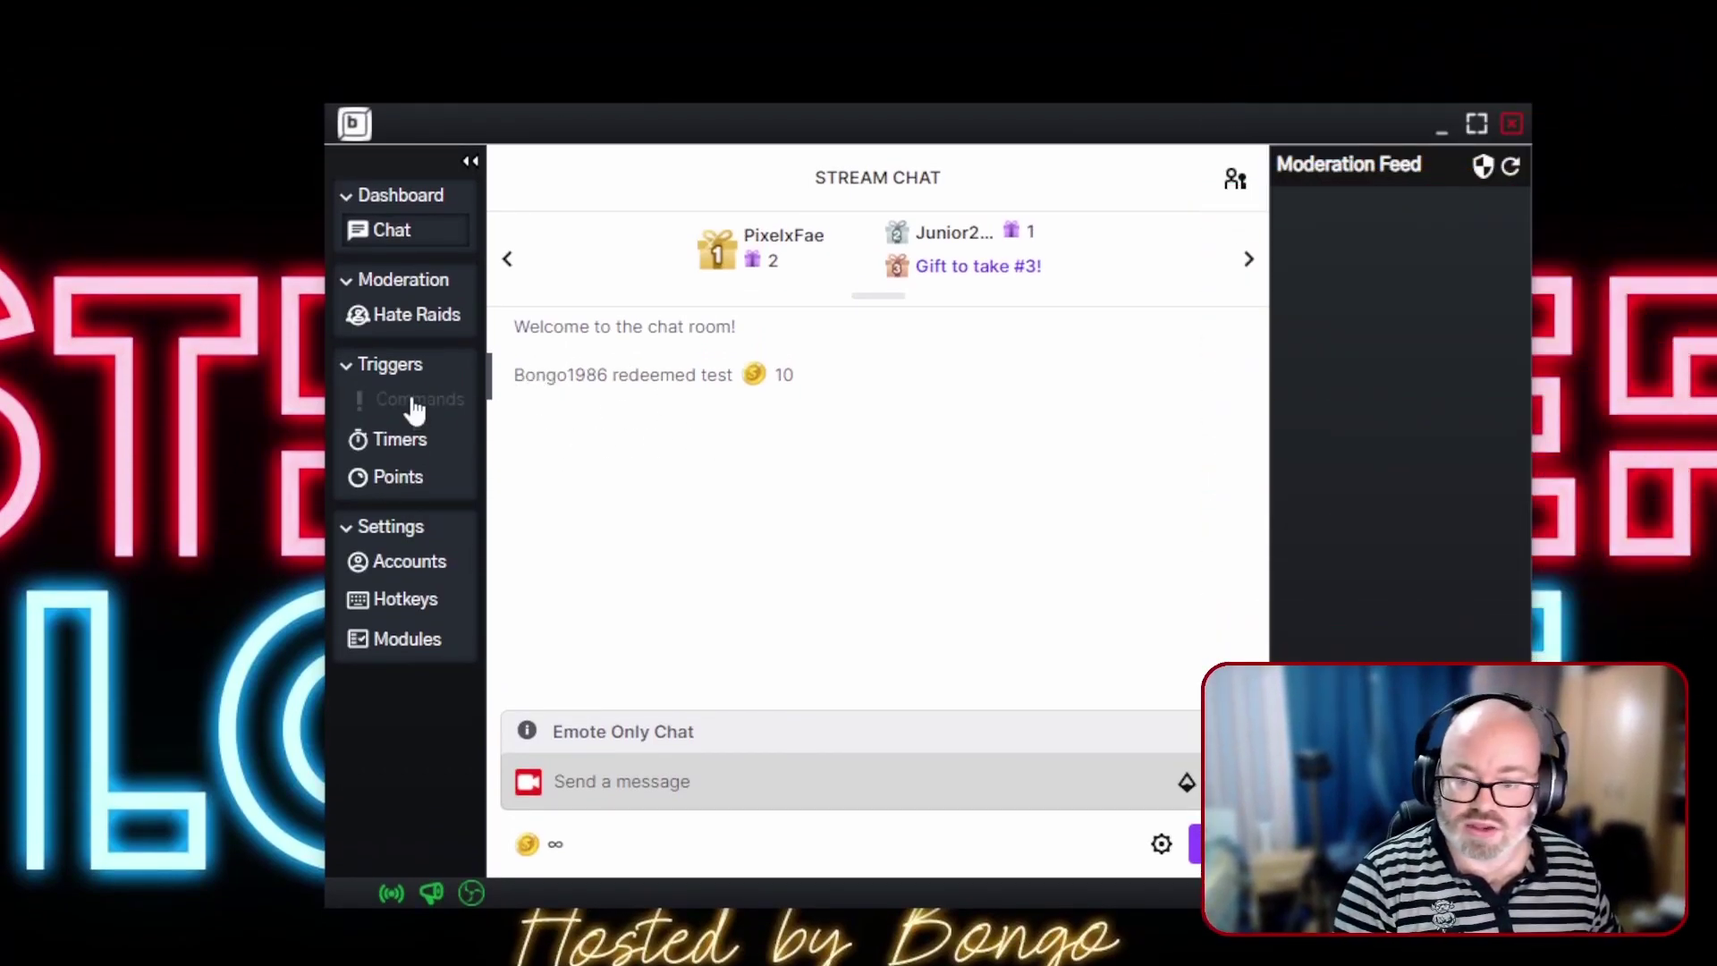
- Reopen the "test" redemption and insert a Pause module between the Cam BR and zoom OBS modules
left_click(411, 480)
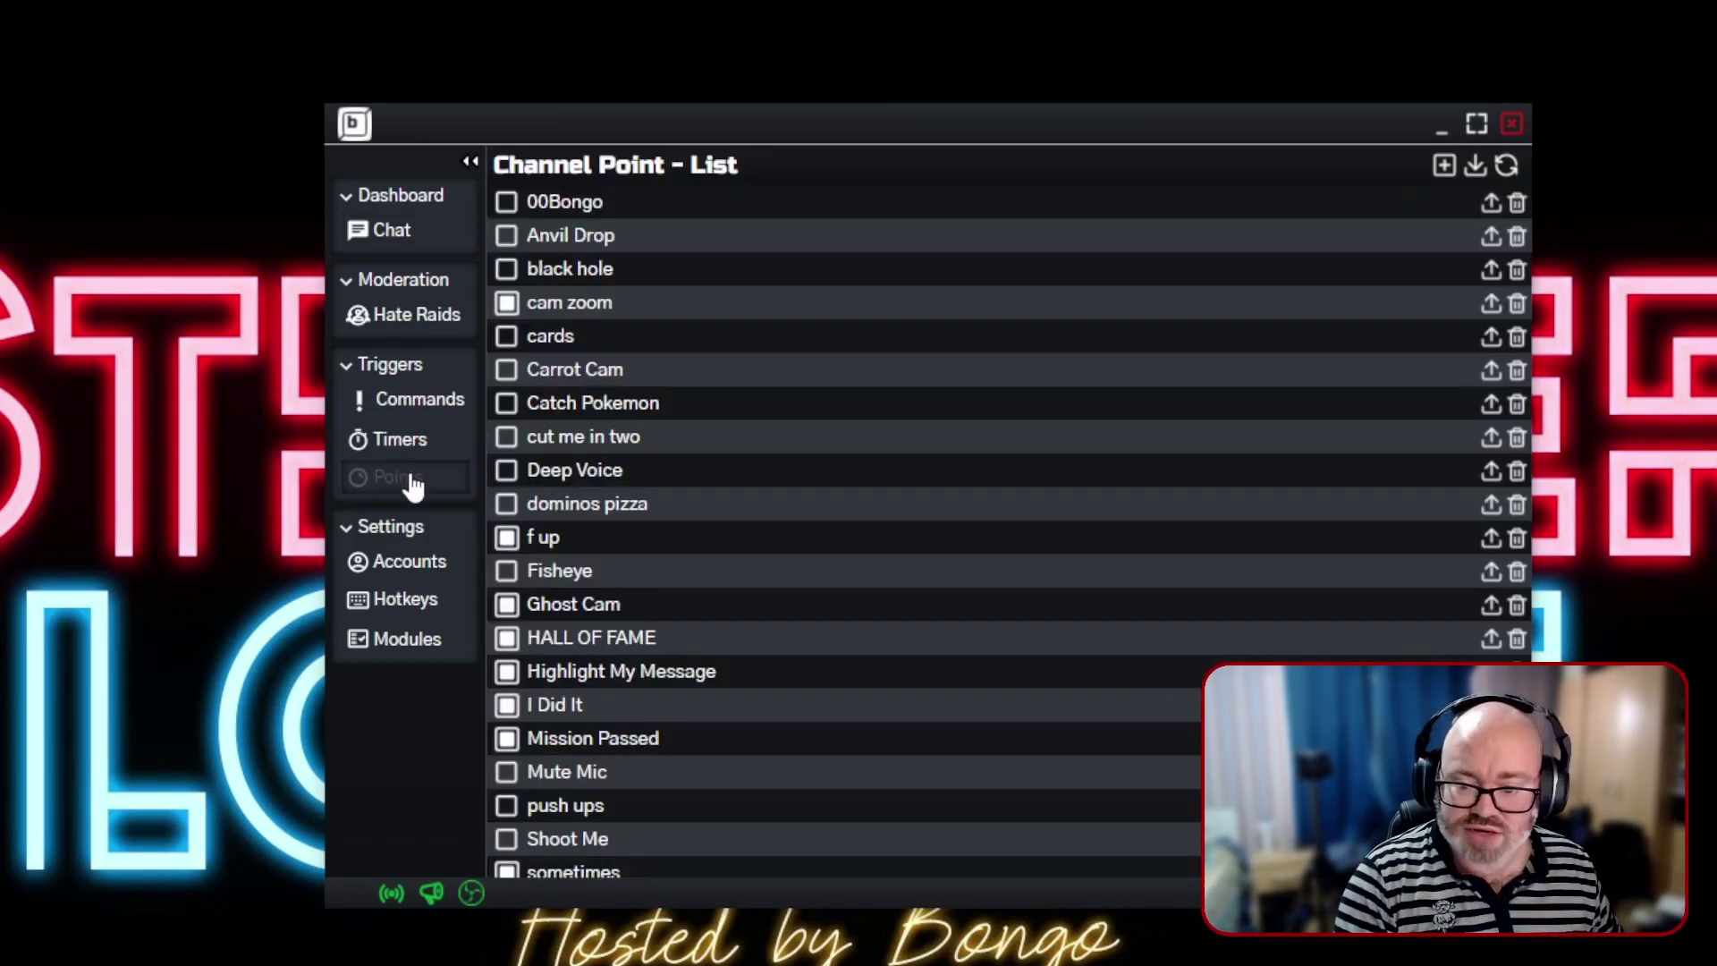
scroll(651, 689, "down", 5)
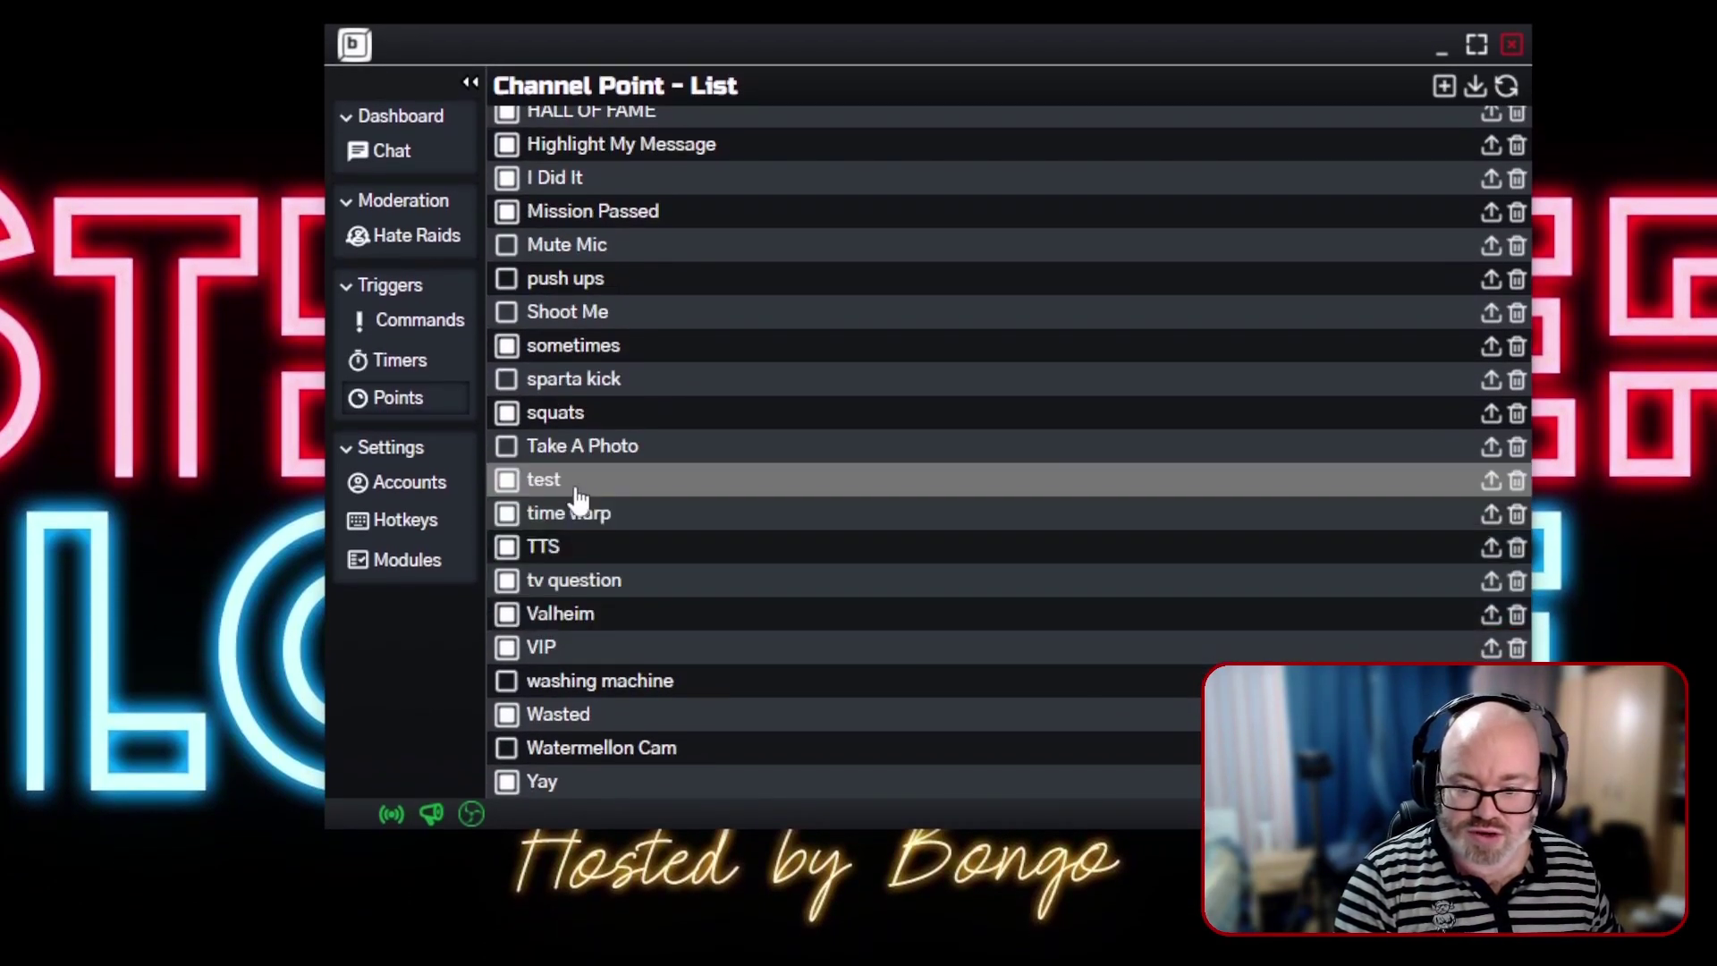
left_click(577, 492)
scroll(838, 637, "down", 4)
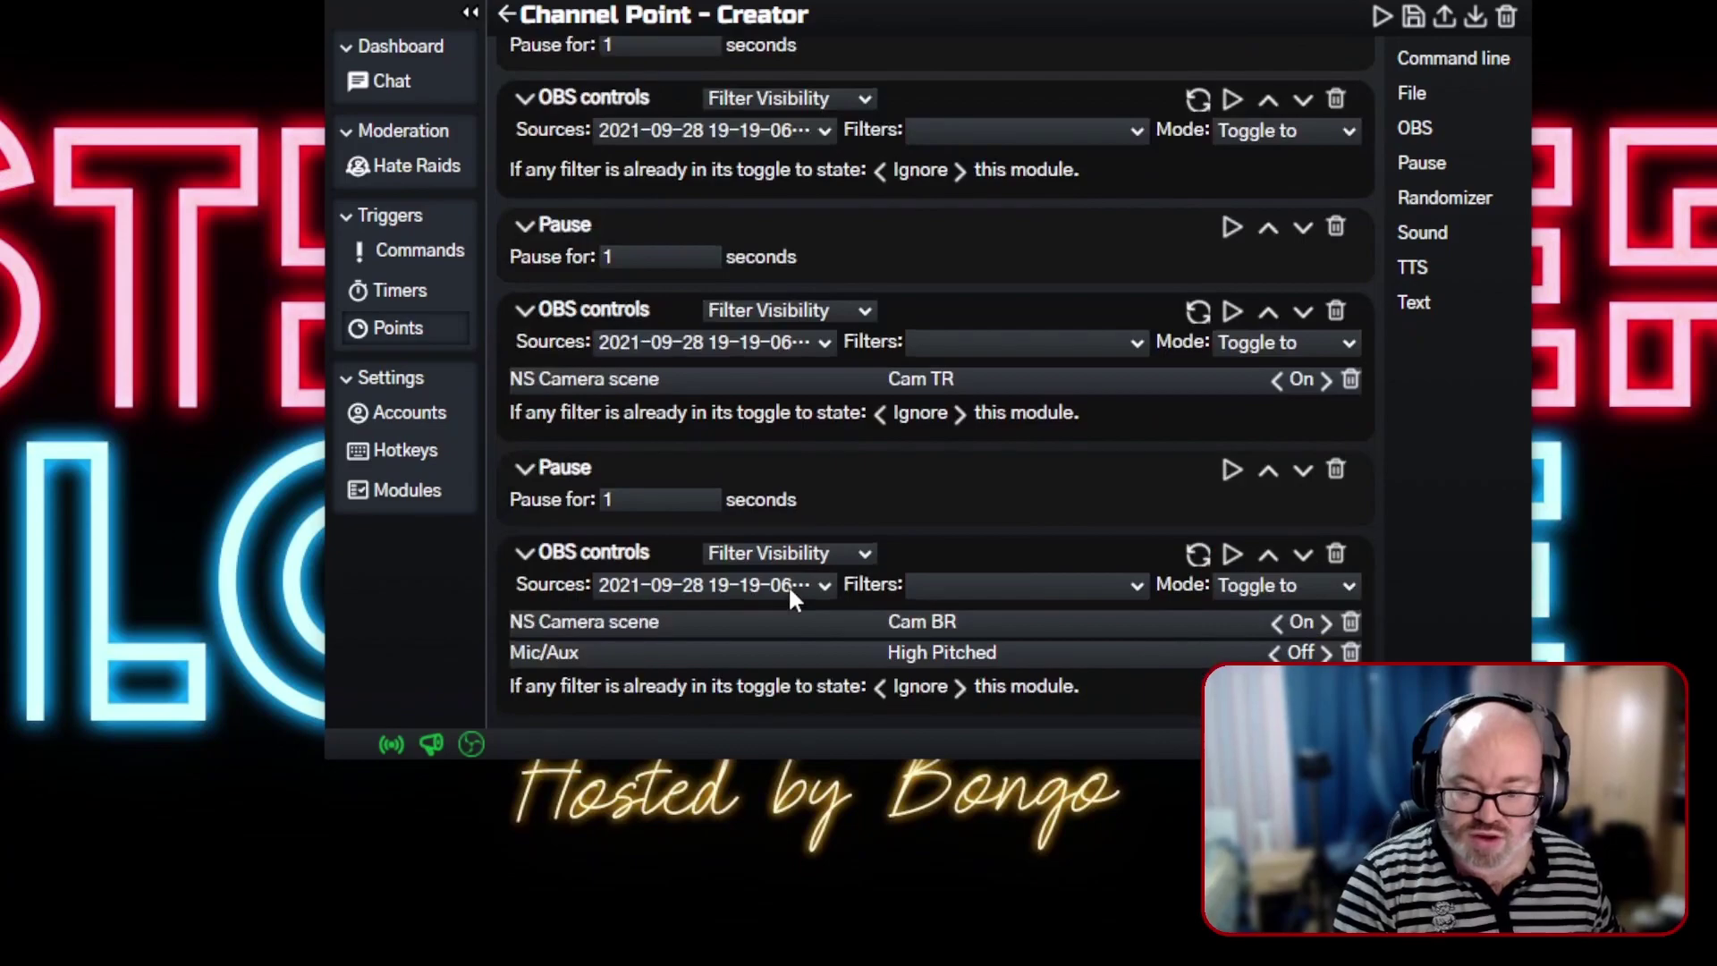
scroll(838, 636, "down", 3)
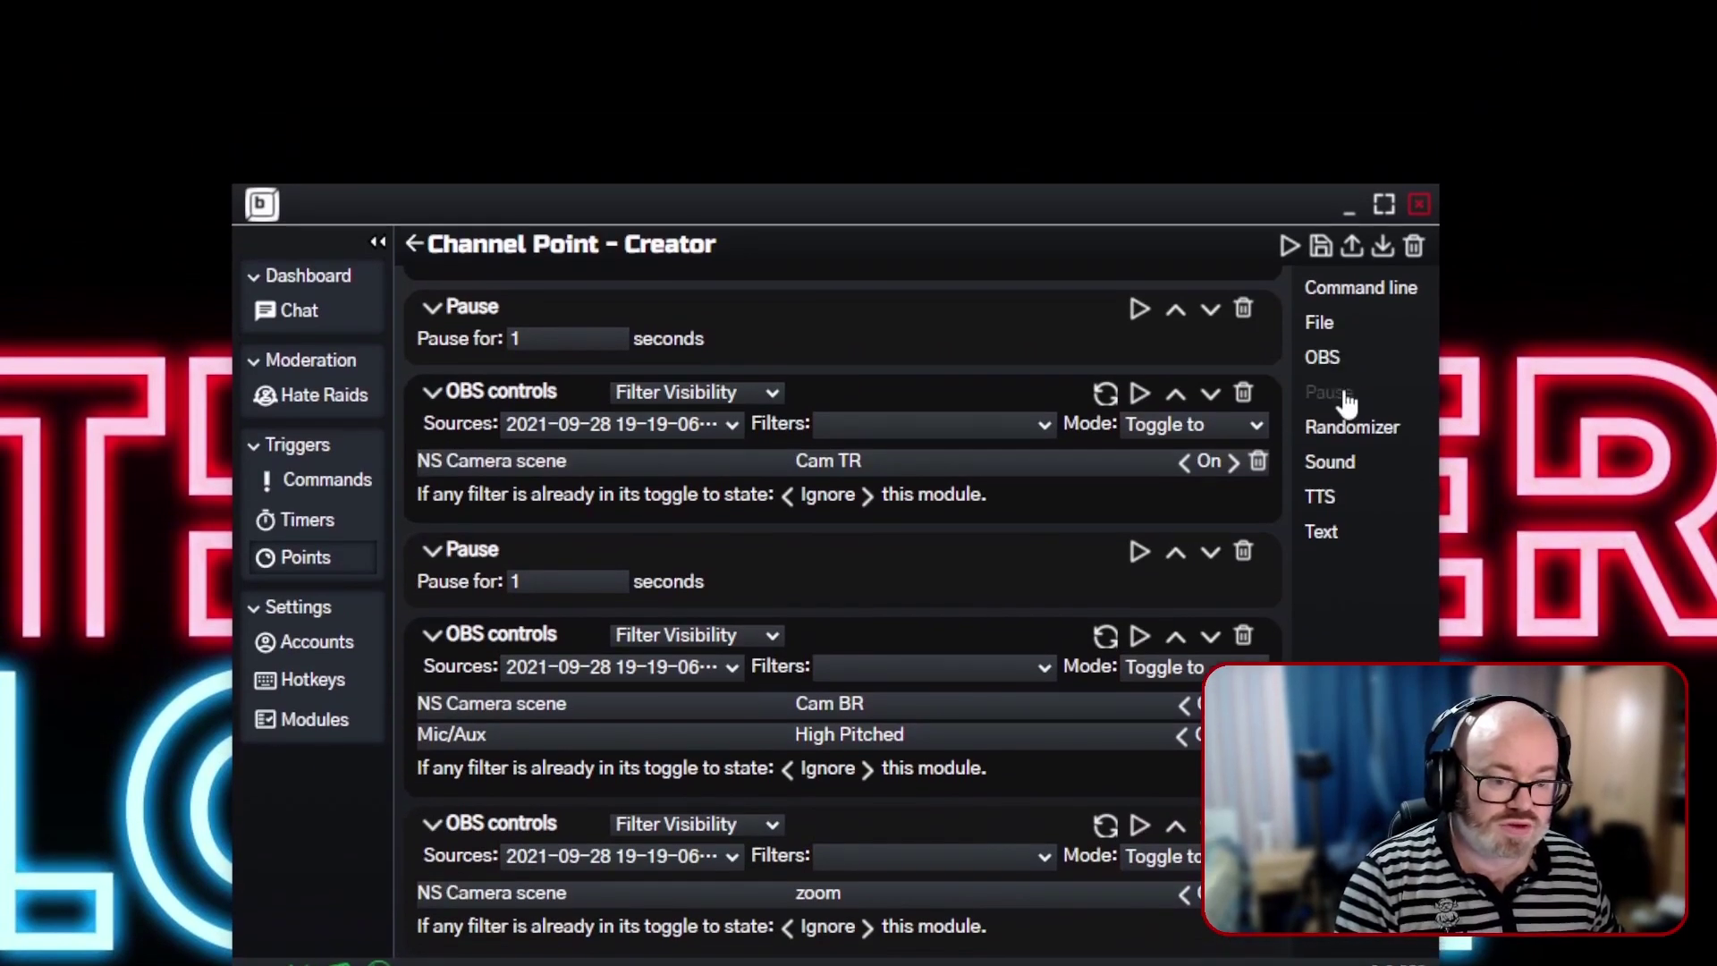
left_click_drag(1345, 403, 809, 827)
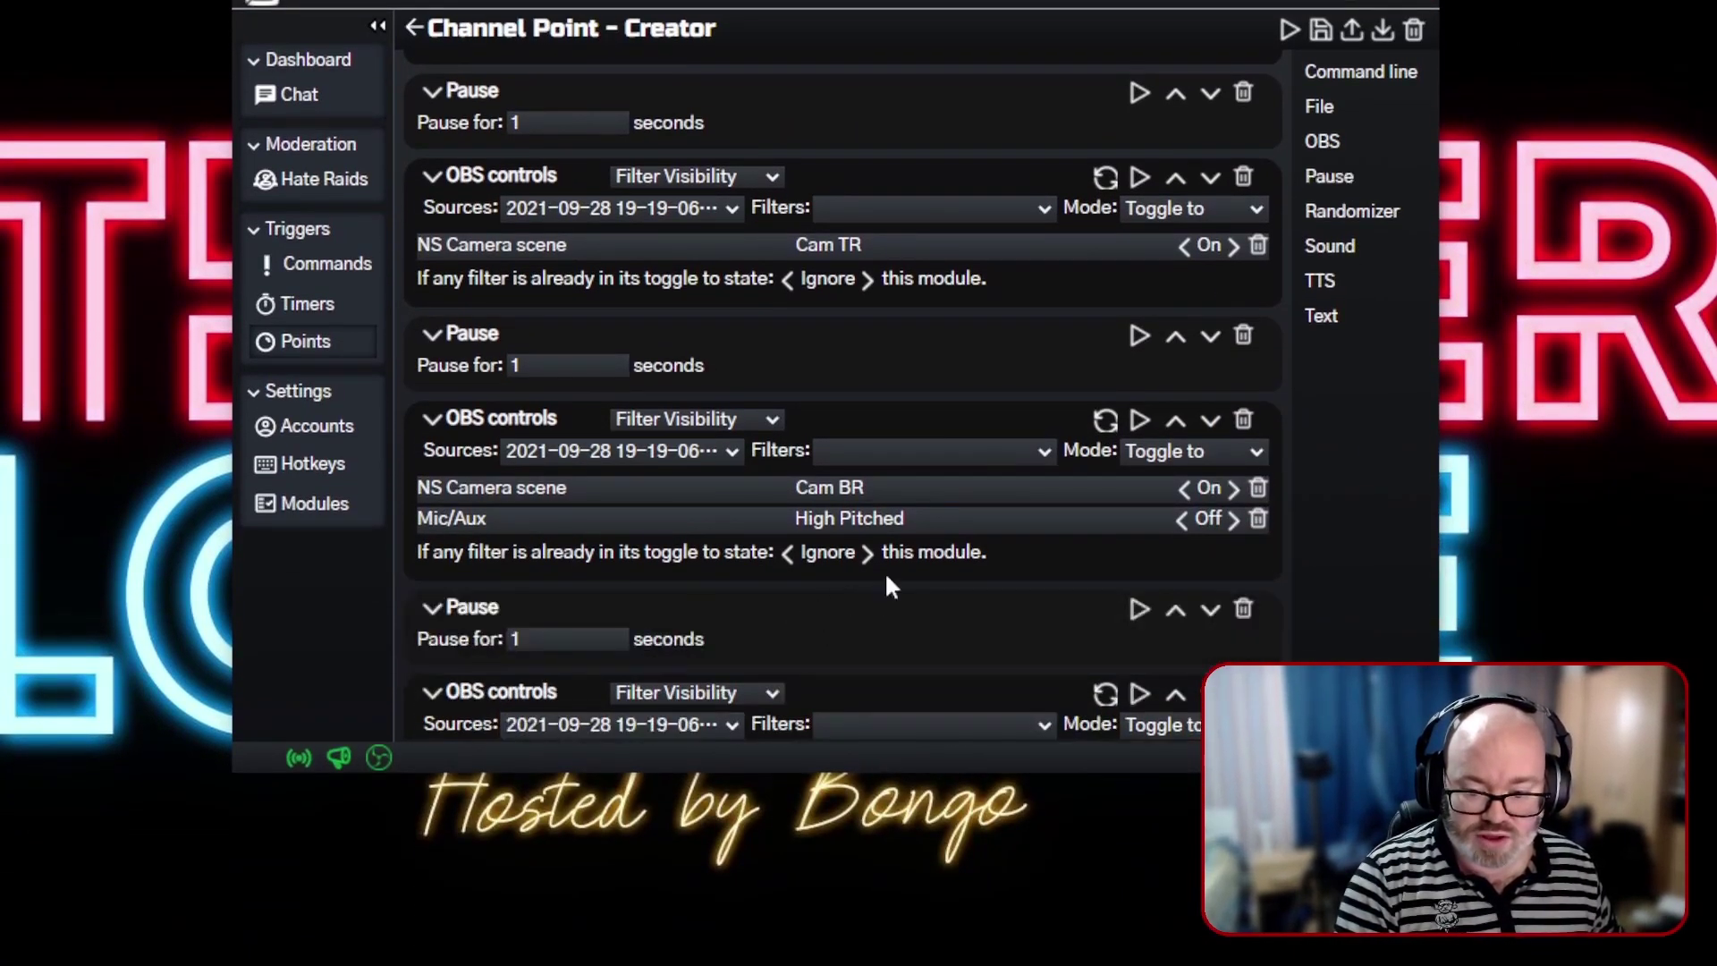
scroll(1145, 581, "down", 1)
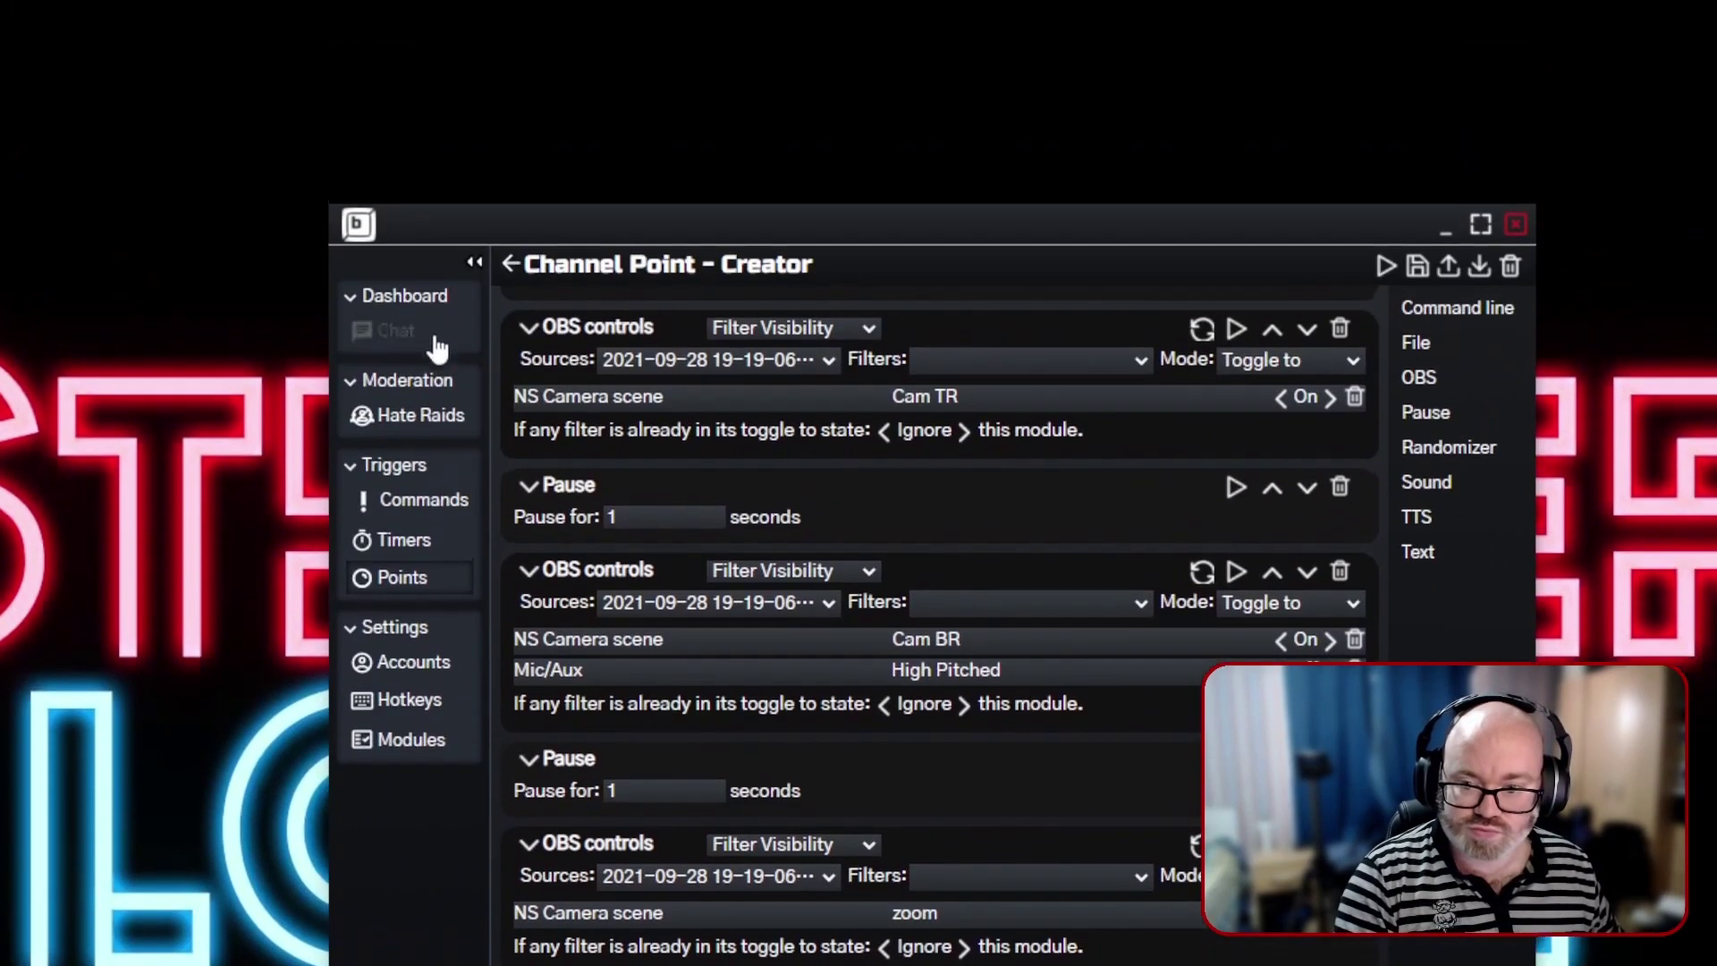
- Redeem the "test" reward again from the Bongo Coins rewards in the stream chat
left_click(433, 334)
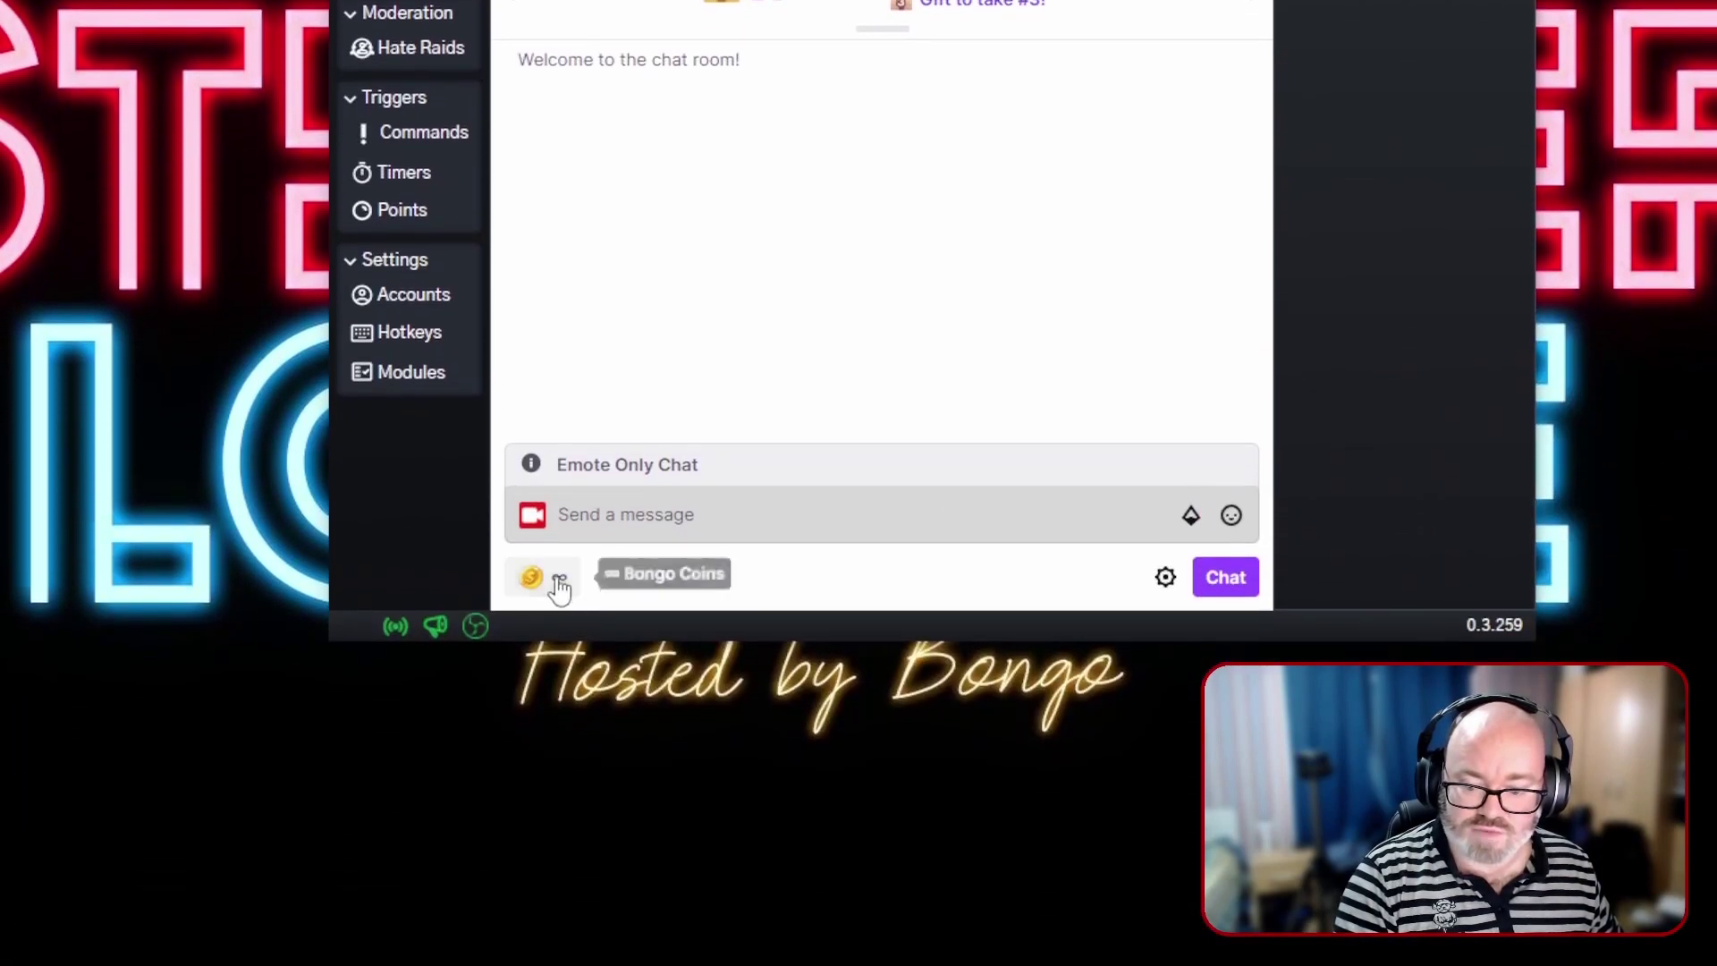
left_click(532, 944)
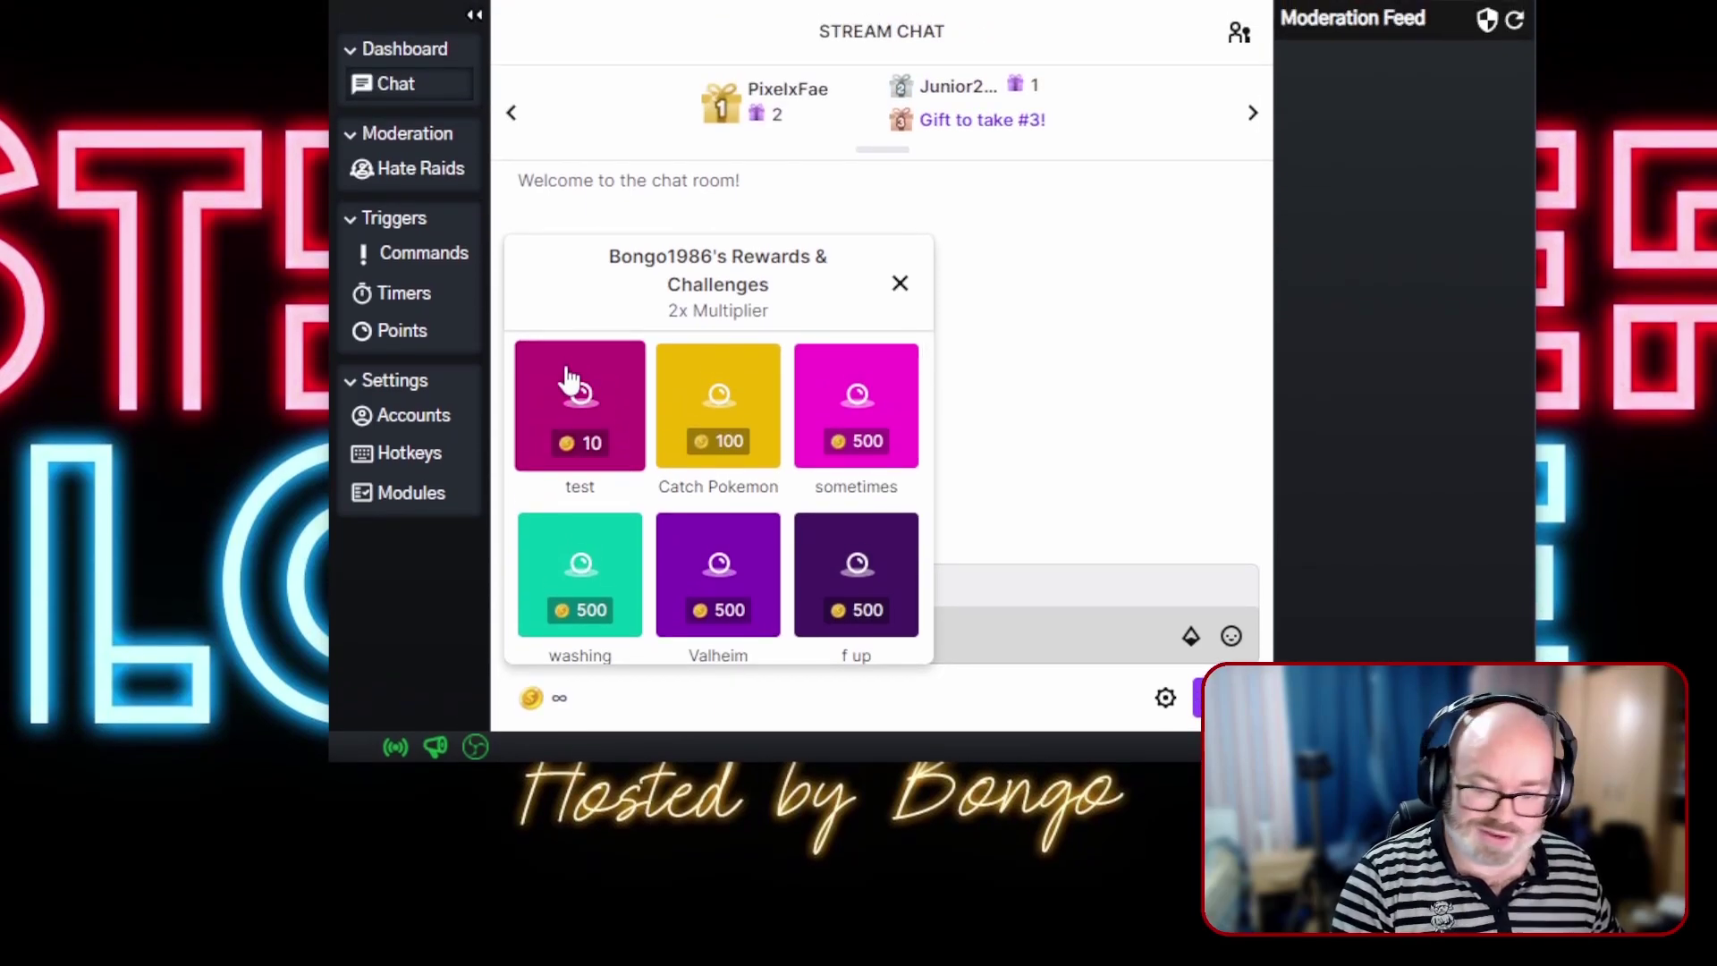
left_click(573, 390)
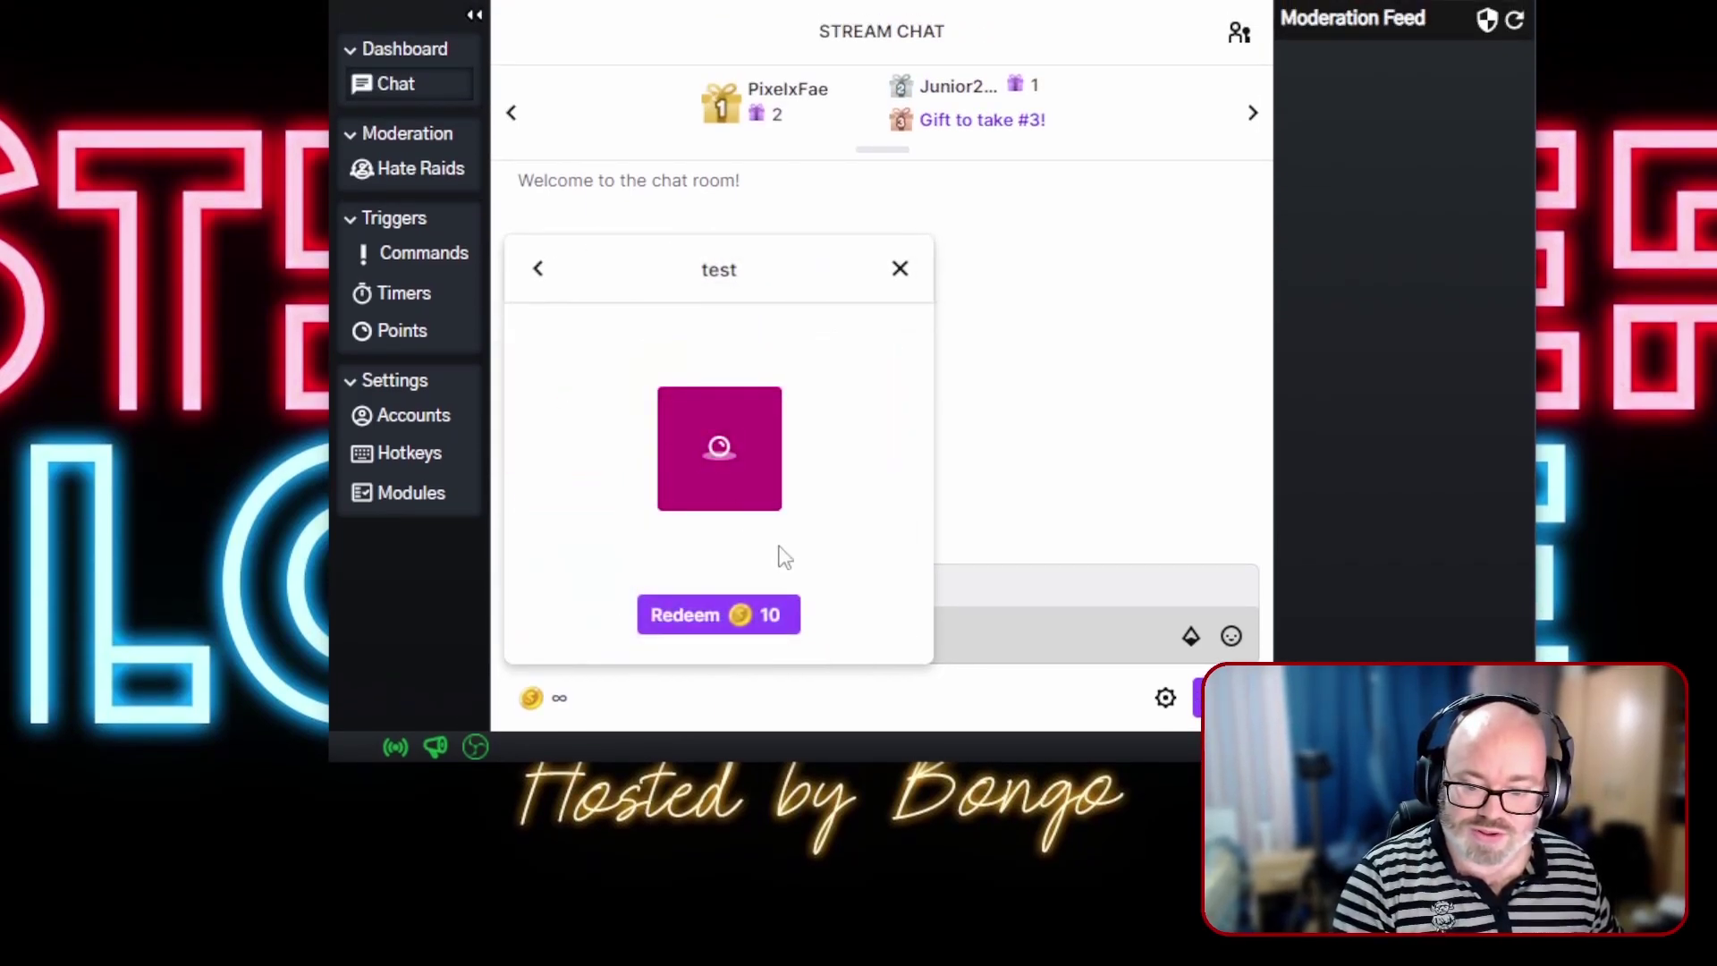
left_click(758, 616)
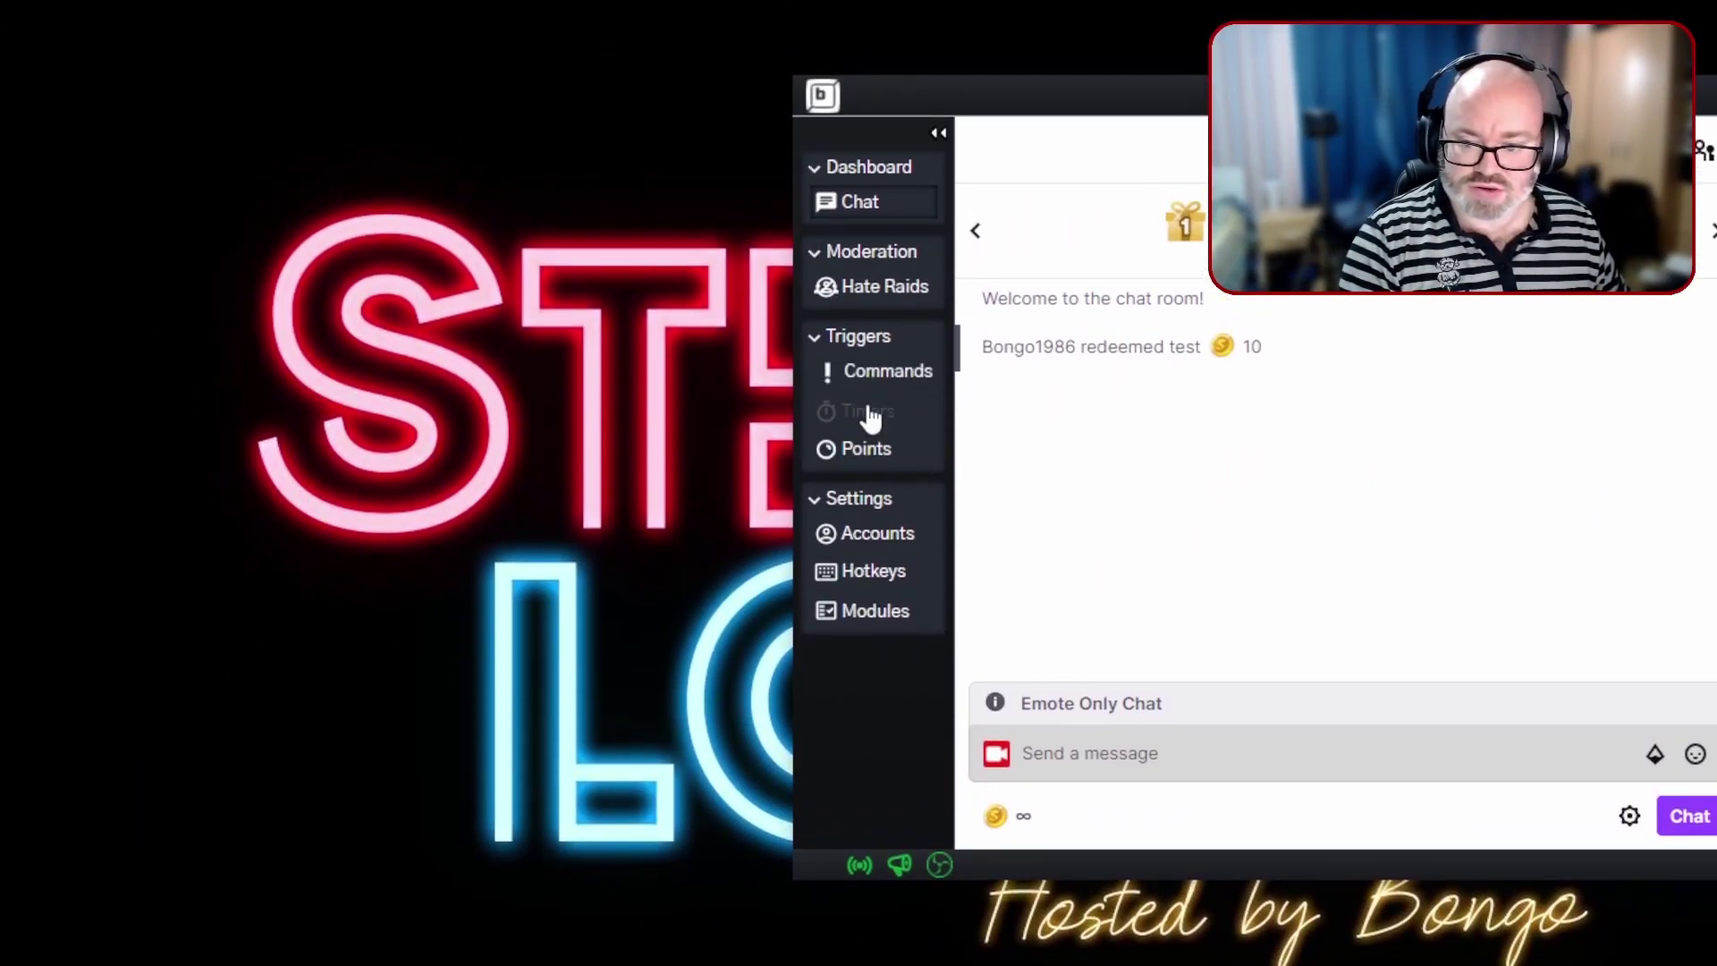
- Reopen the "test" redemption and add a TTS module after the zoom OBS module at the end of the sequence
left_click(872, 450)
scroll(1180, 671, "down", 5)
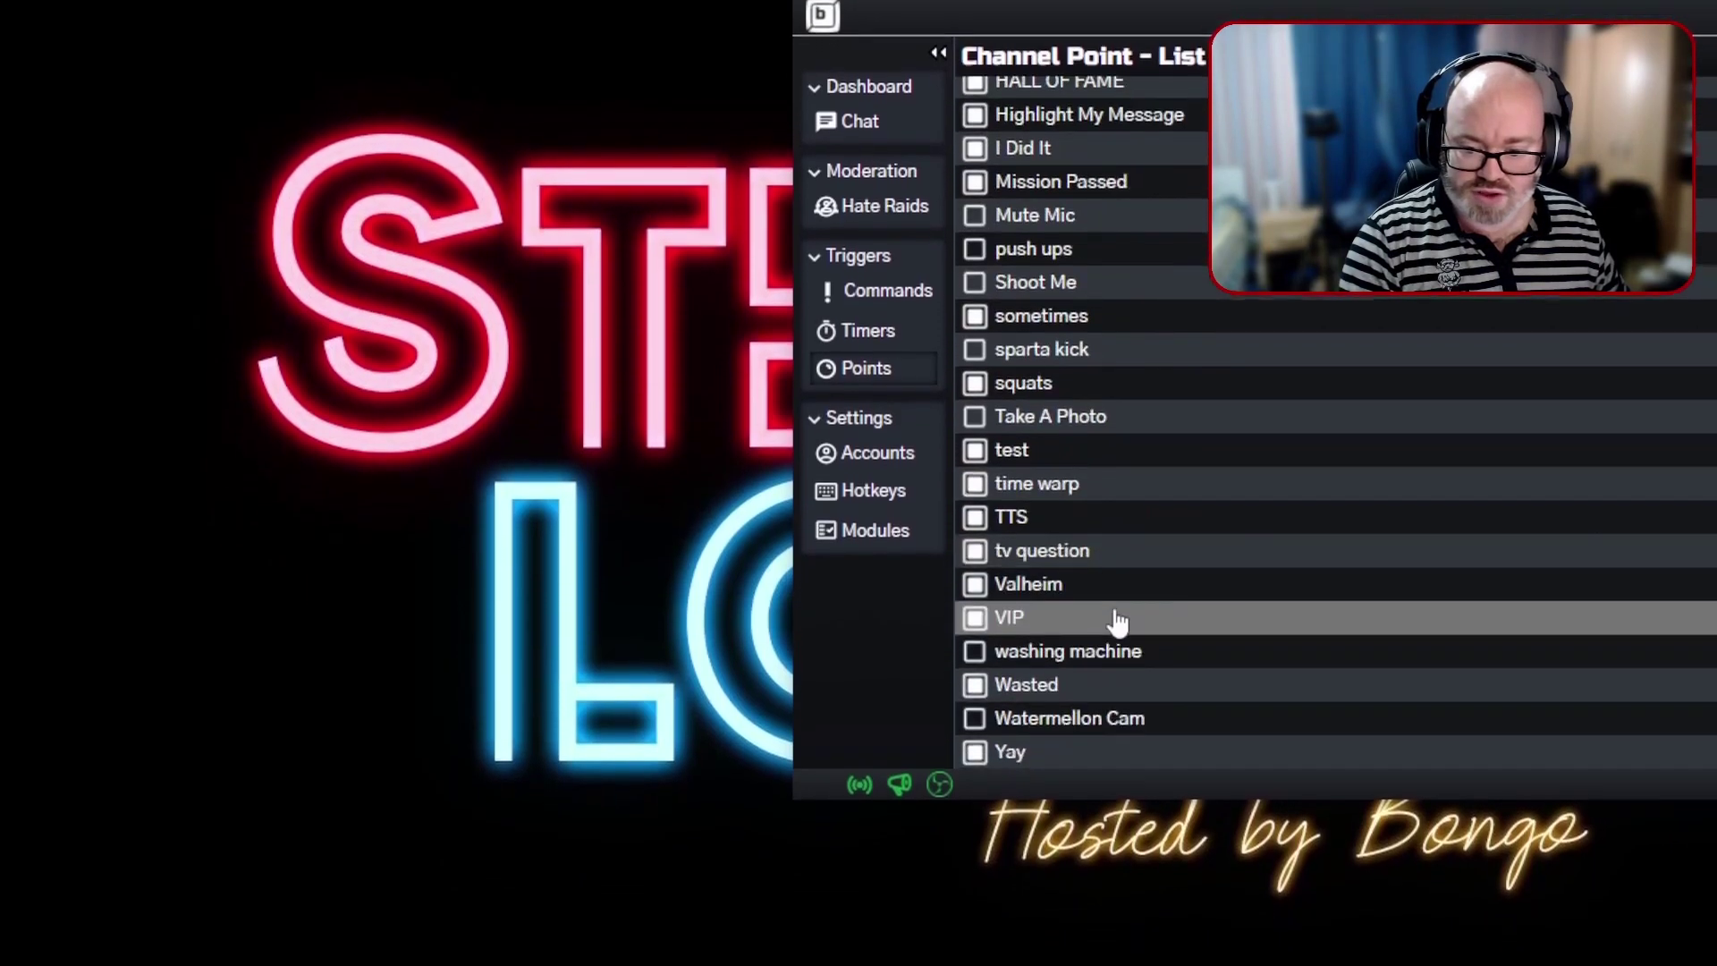
left_click(1040, 454)
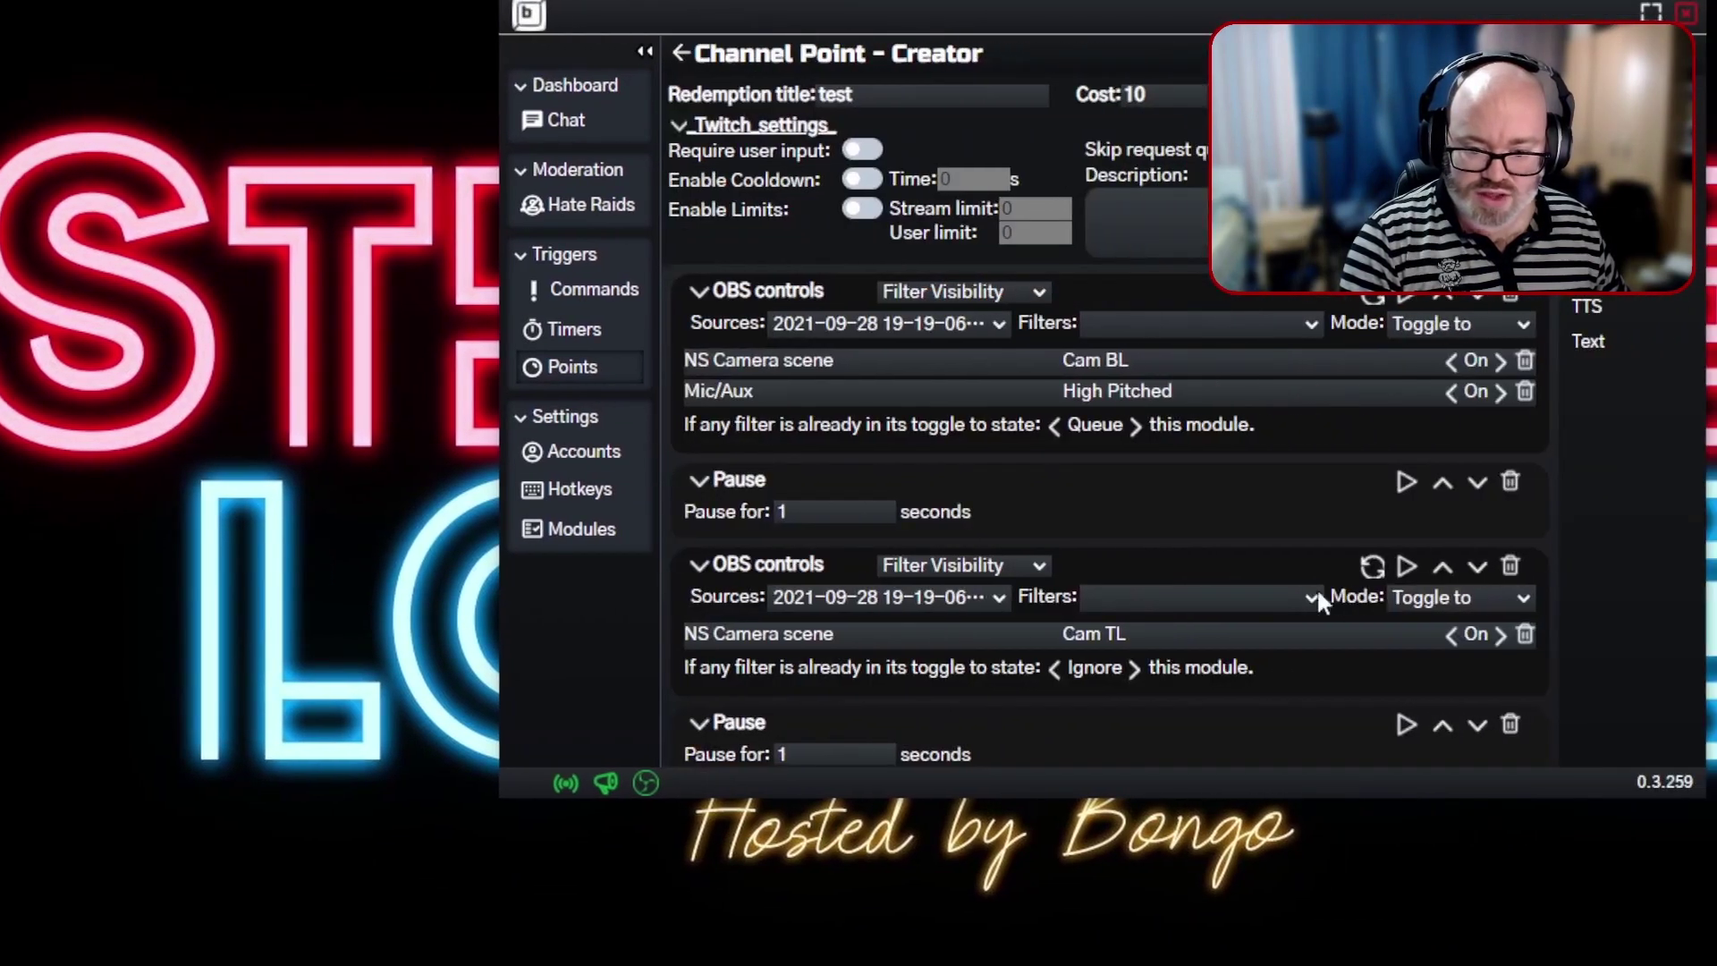
scroll(1316, 599, "down", 6)
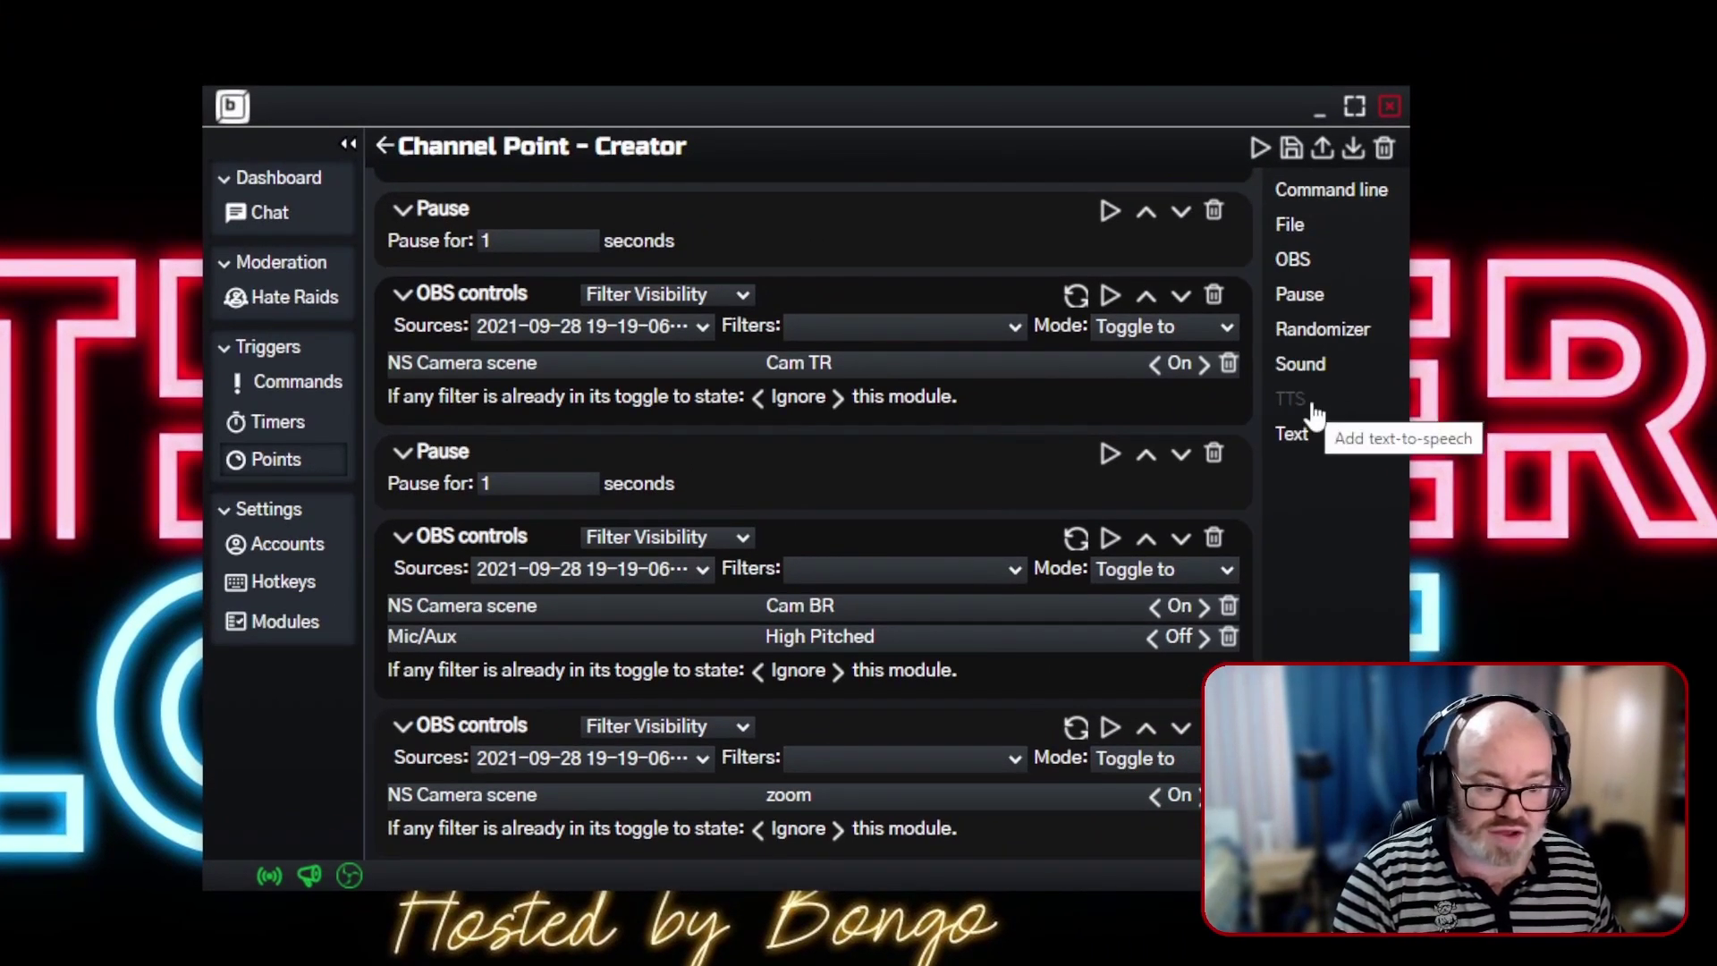
left_click_drag(1312, 414, 794, 869)
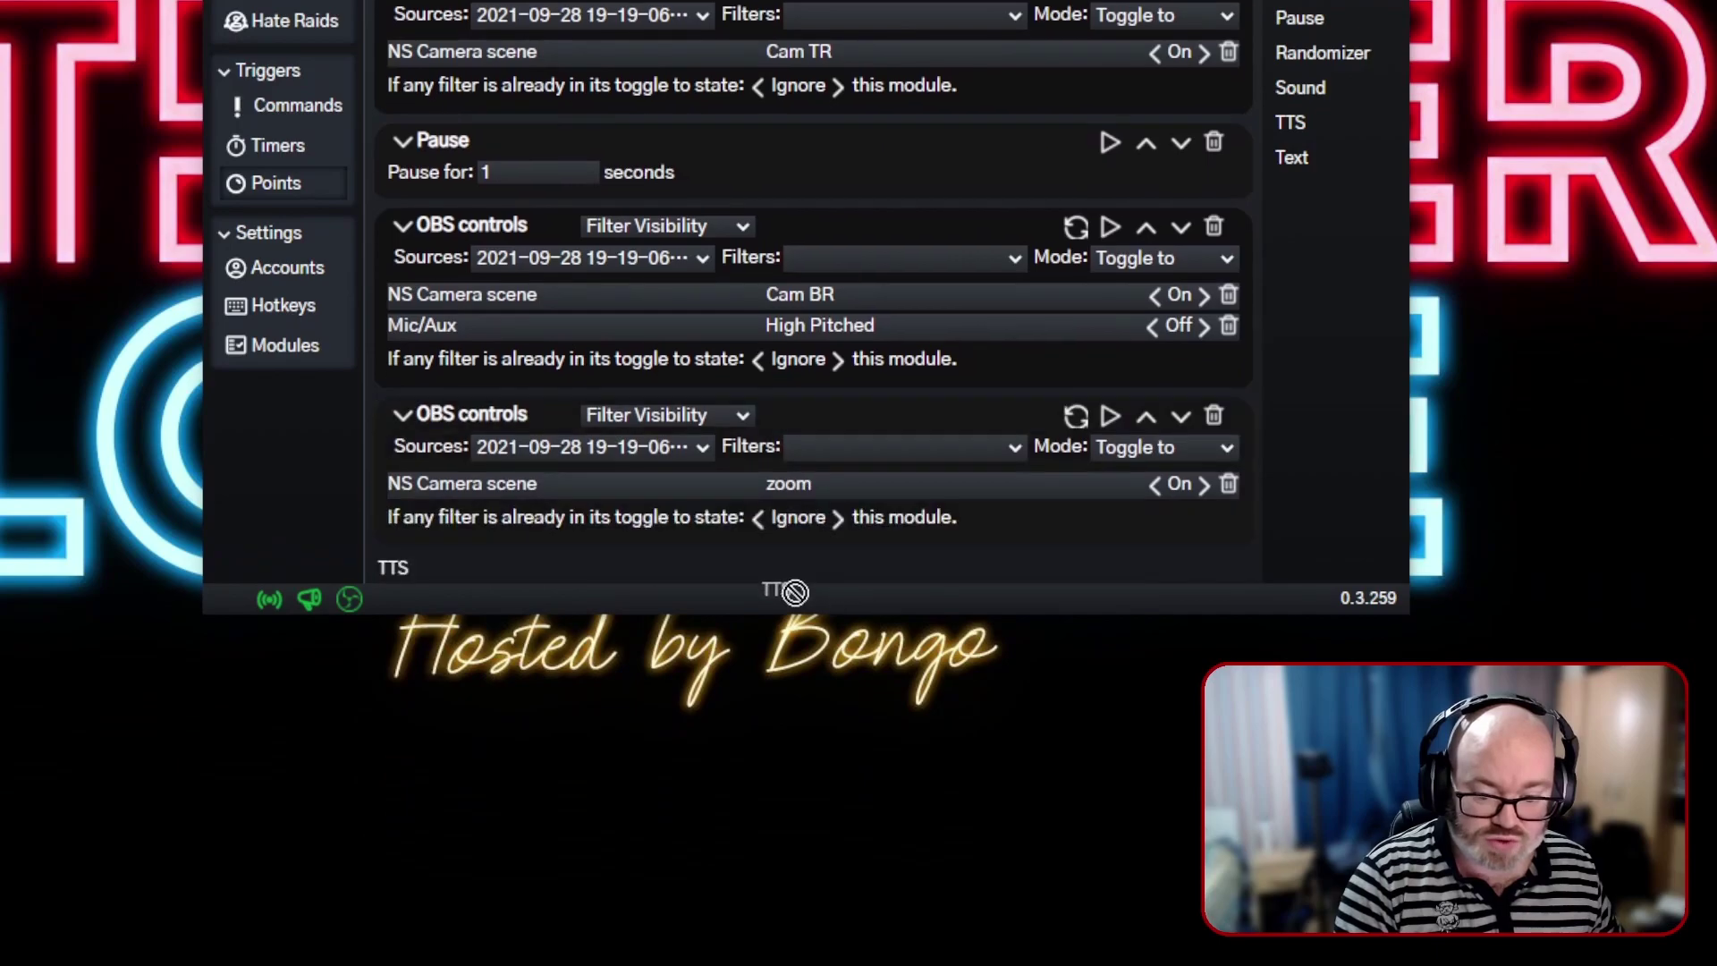
left_click_drag(758, 574, 757, 573)
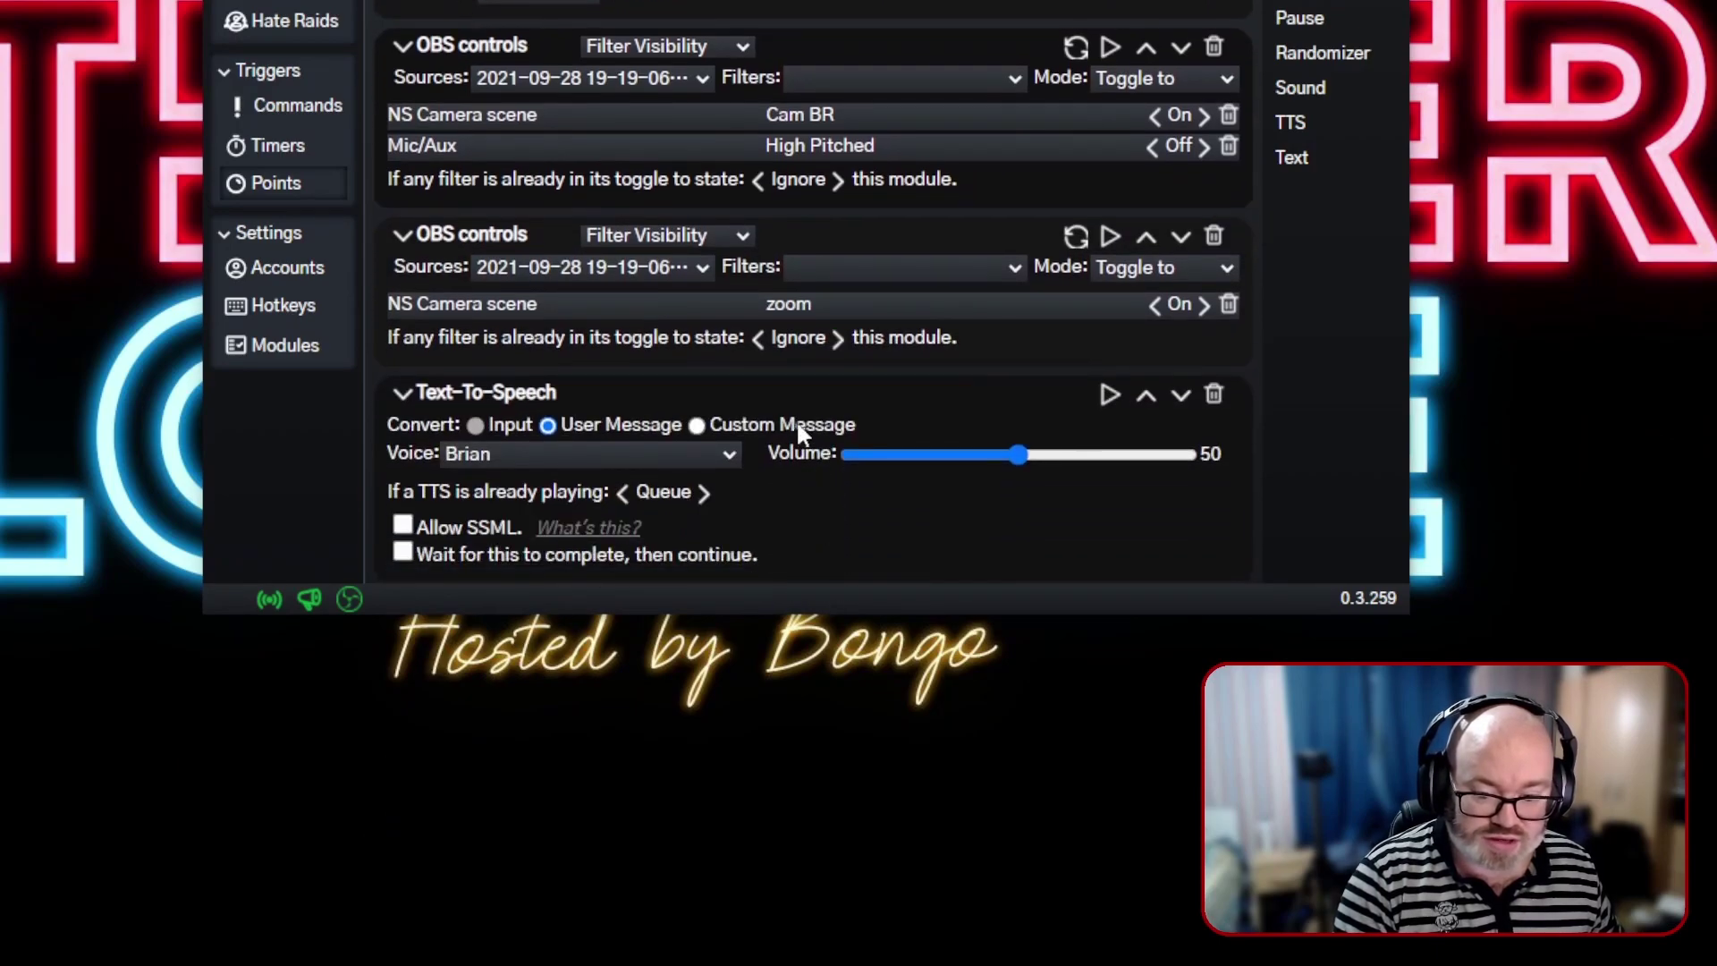
- Try the Text-To-Speech module above the zoom OBS module and return it to the end of the sequence
left_click_drag(782, 394, 788, 222)
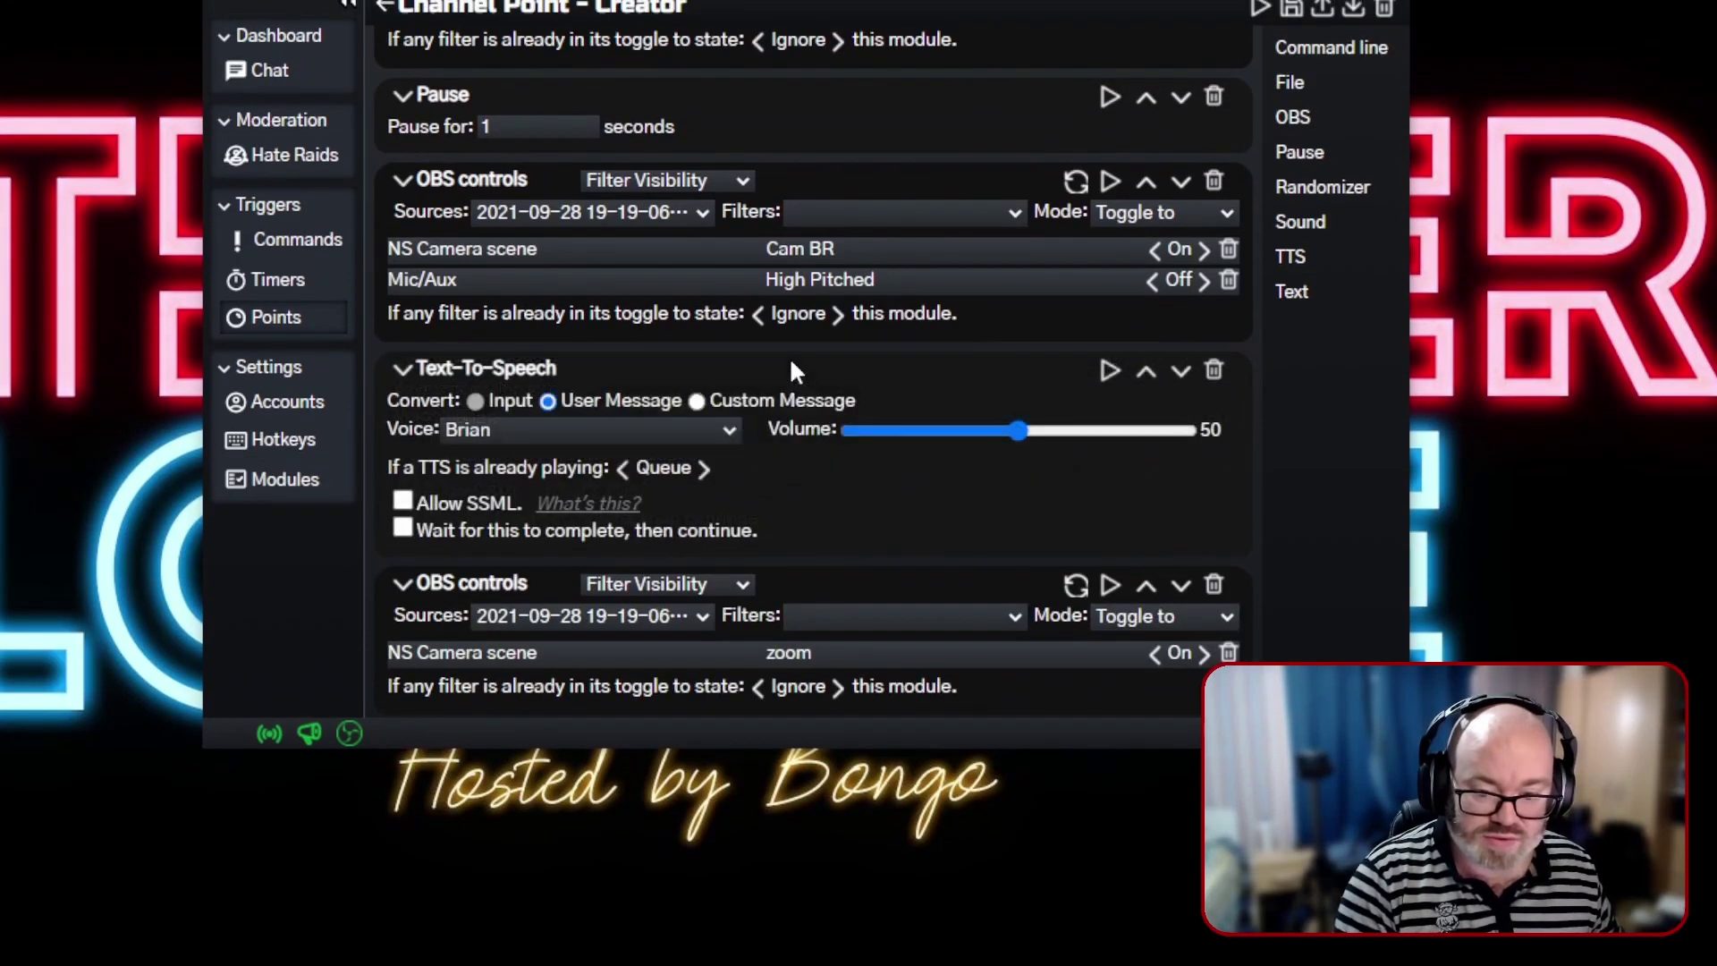
left_click_drag(780, 367, 791, 586)
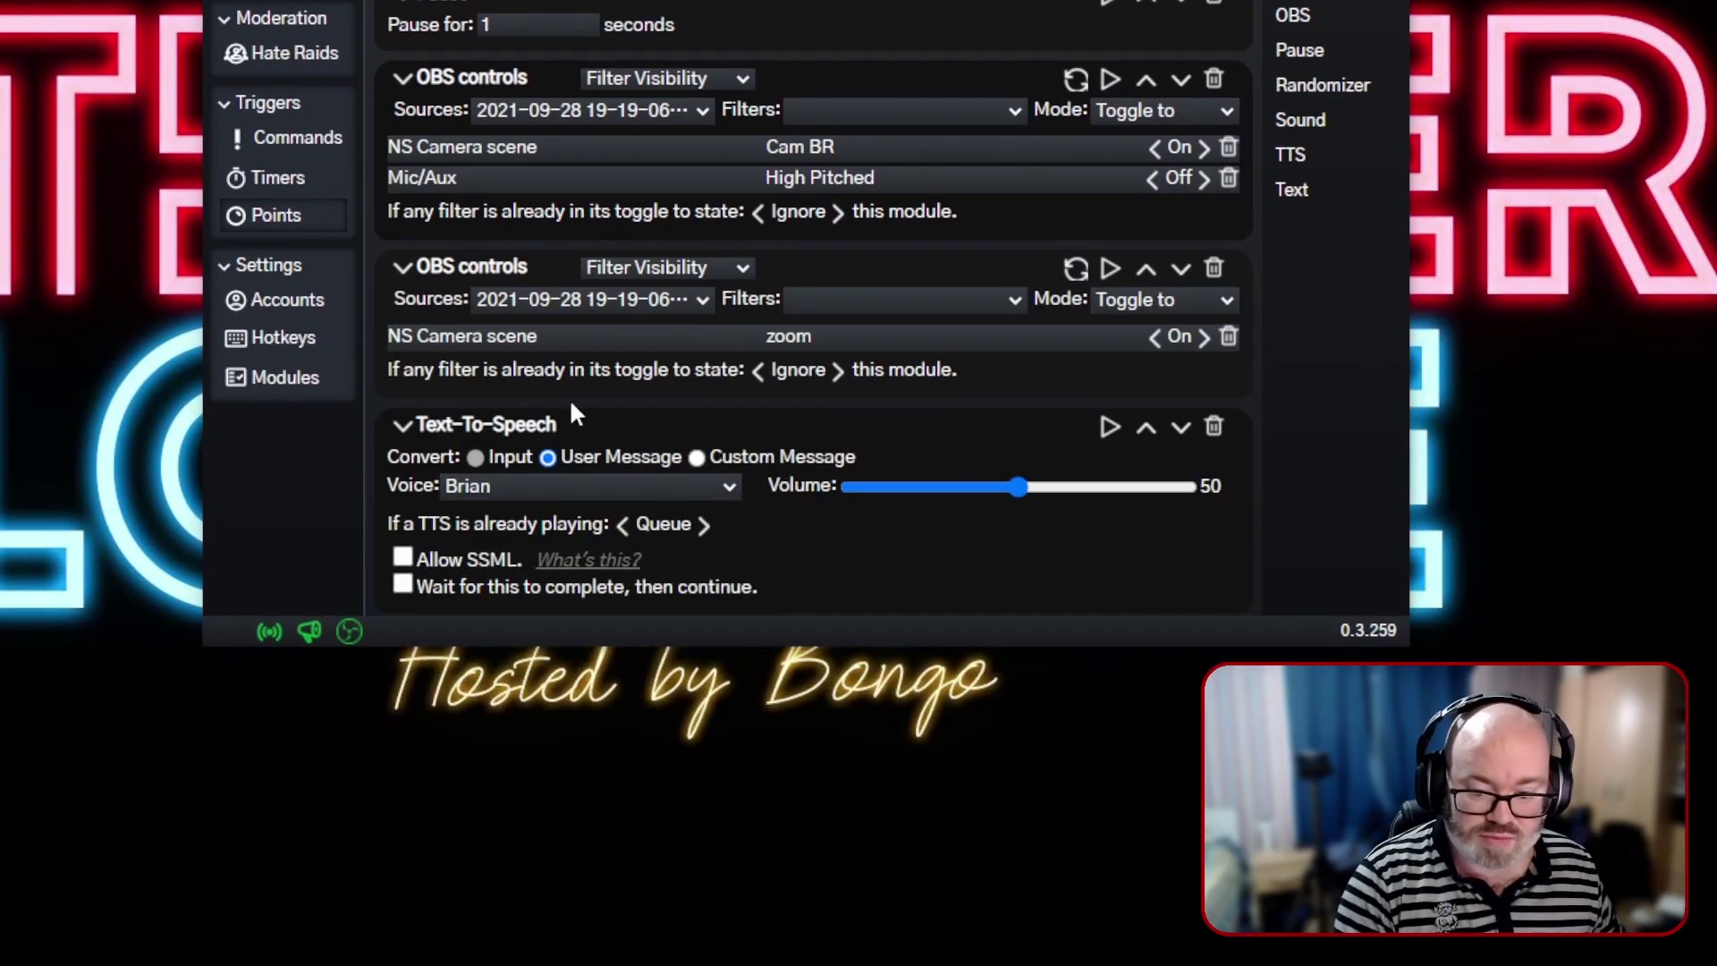
- Set the Text-To-Speech module to a custom message reading "subscribe to the youtube channel" and save the redemption
left_click(696, 458)
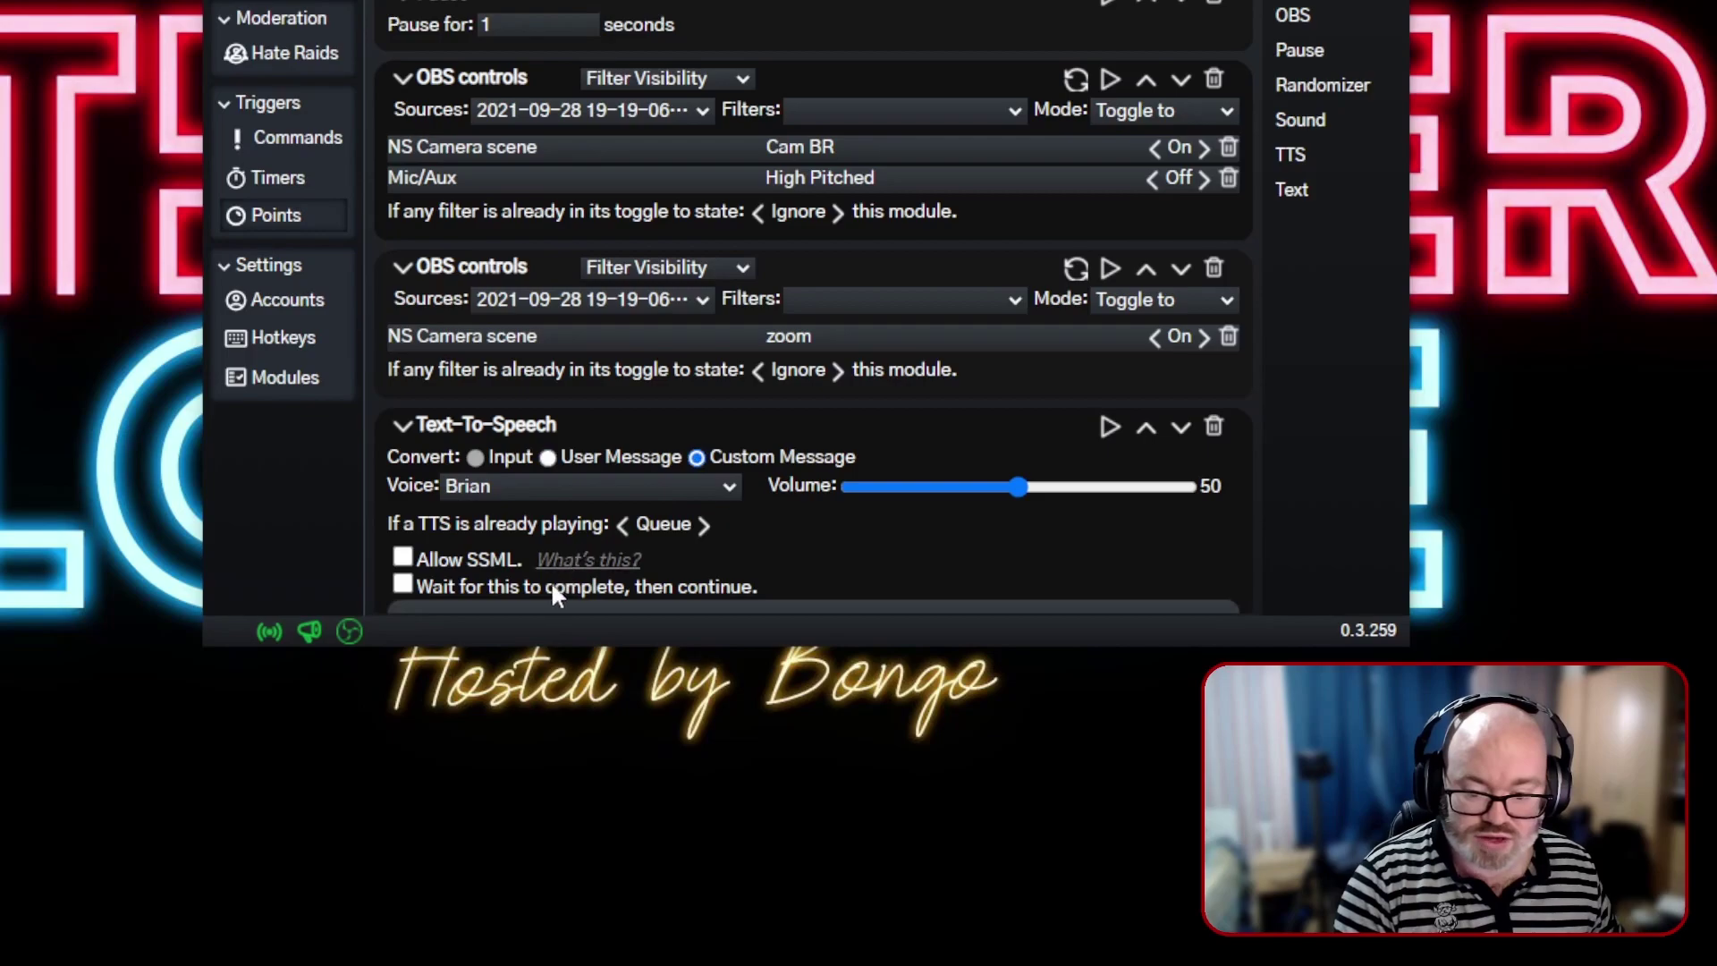
scroll(551, 581, "down", 1)
left_click(534, 525)
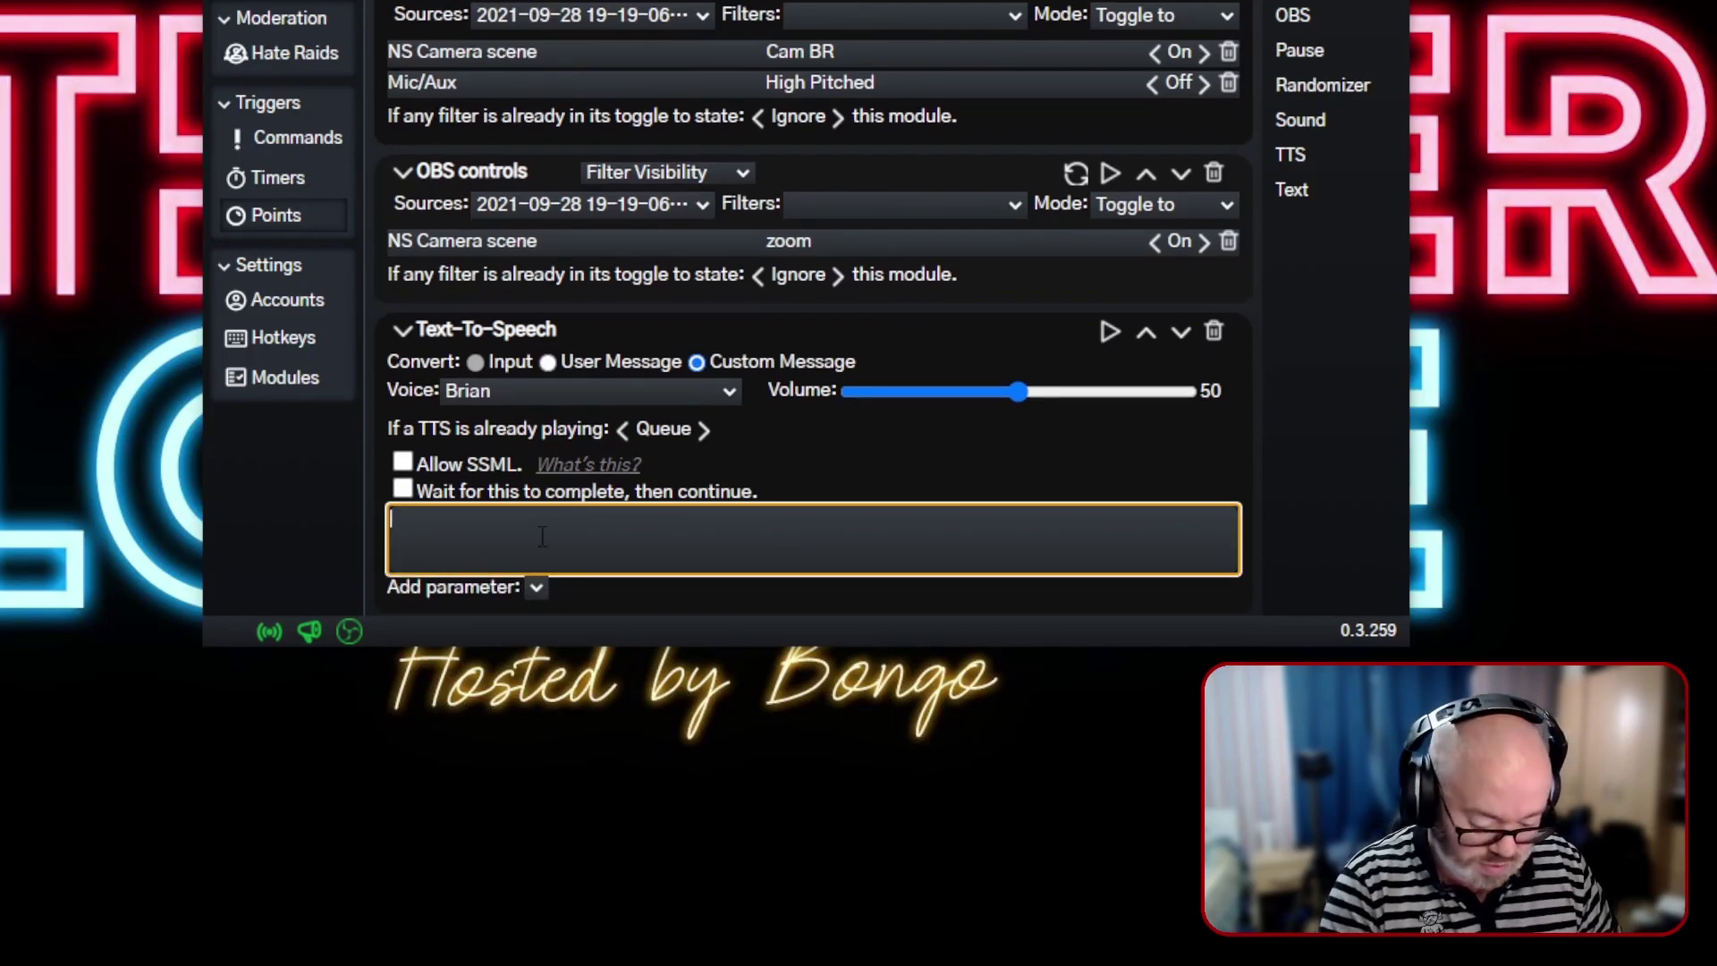
type("subscribe")
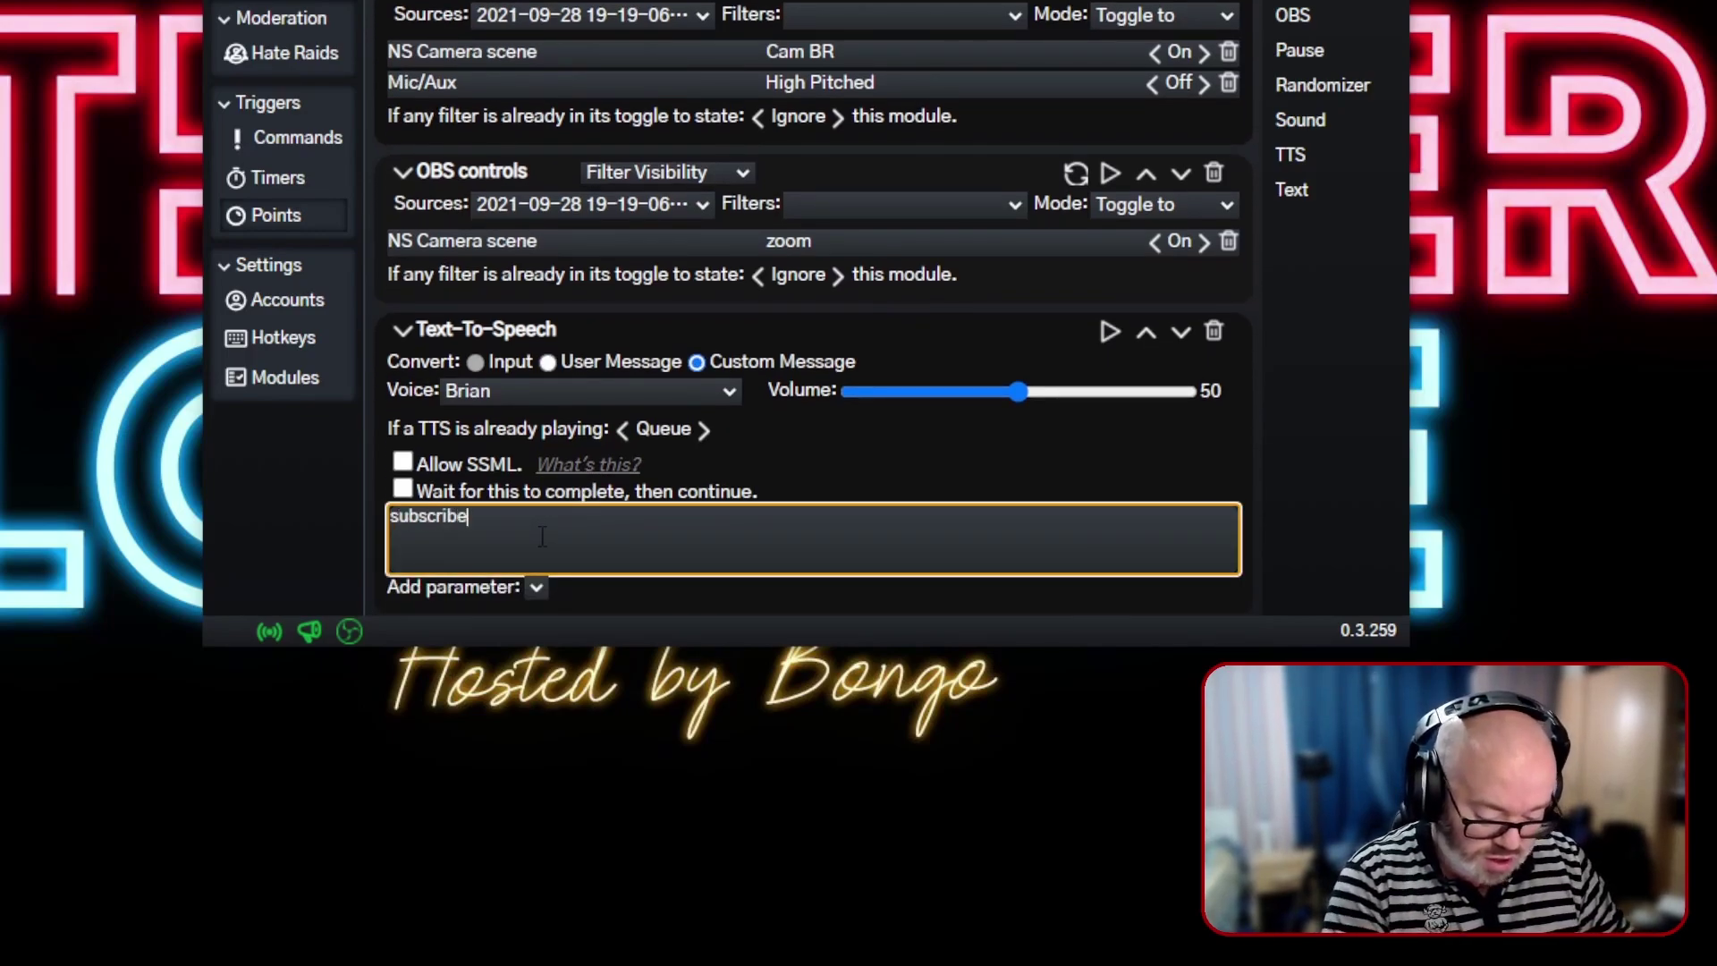
type(" to the yout")
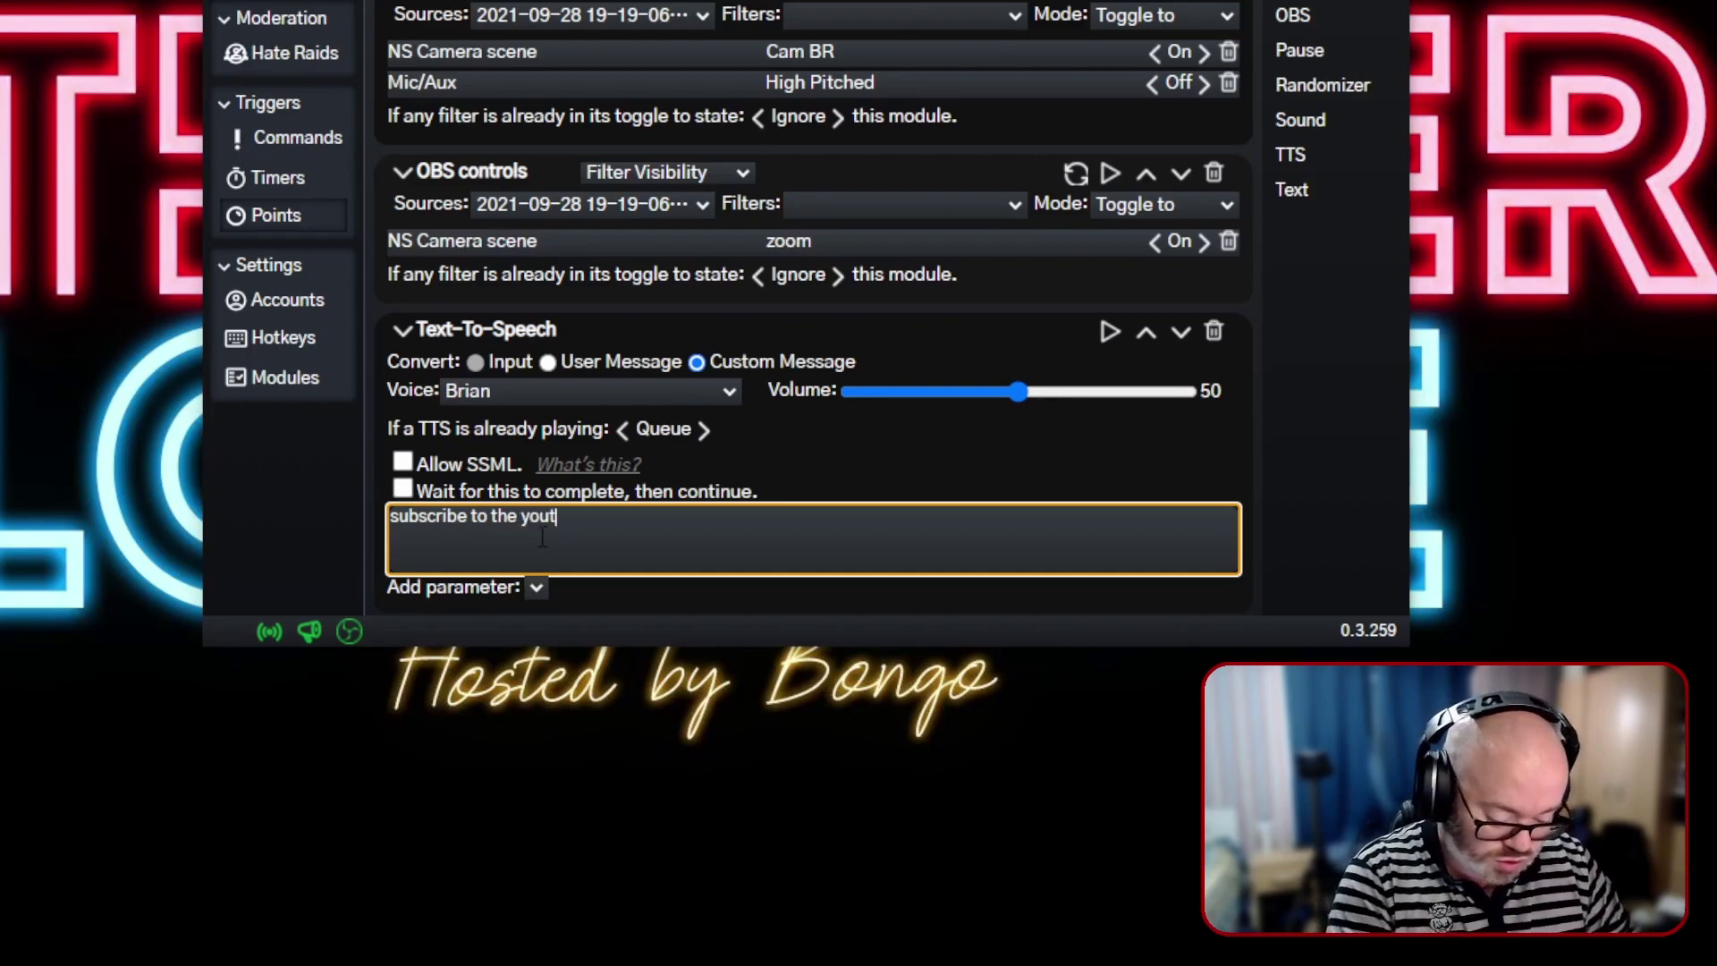
type("ube channel")
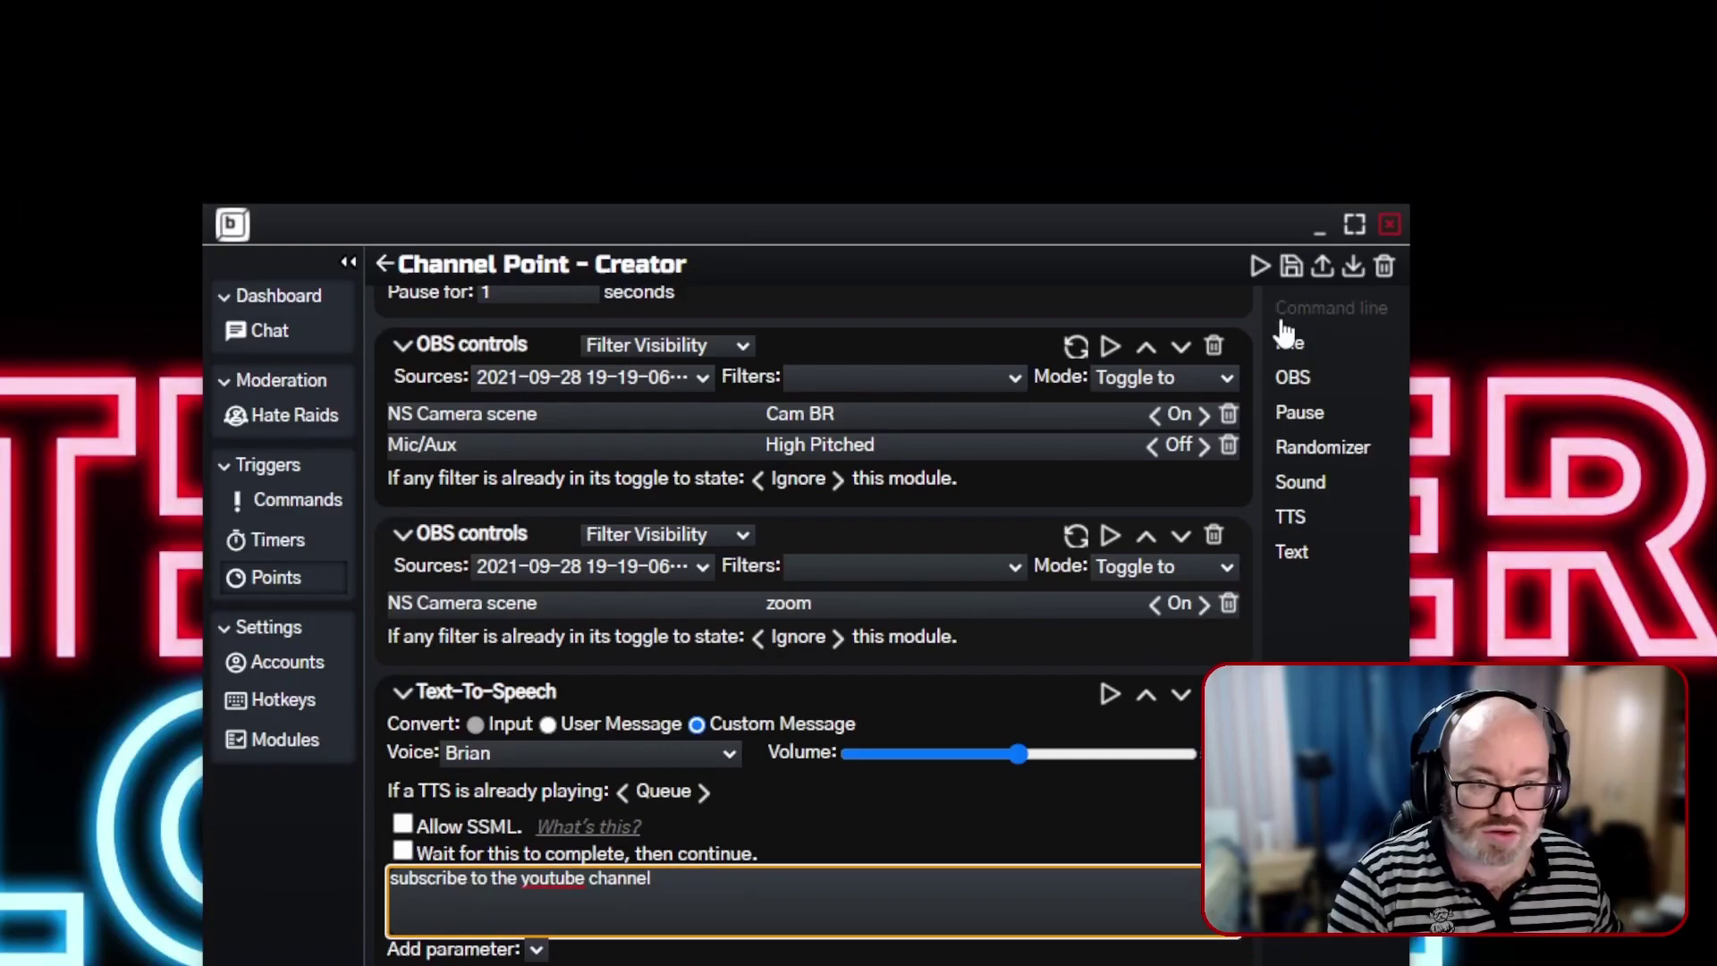
left_click(1291, 269)
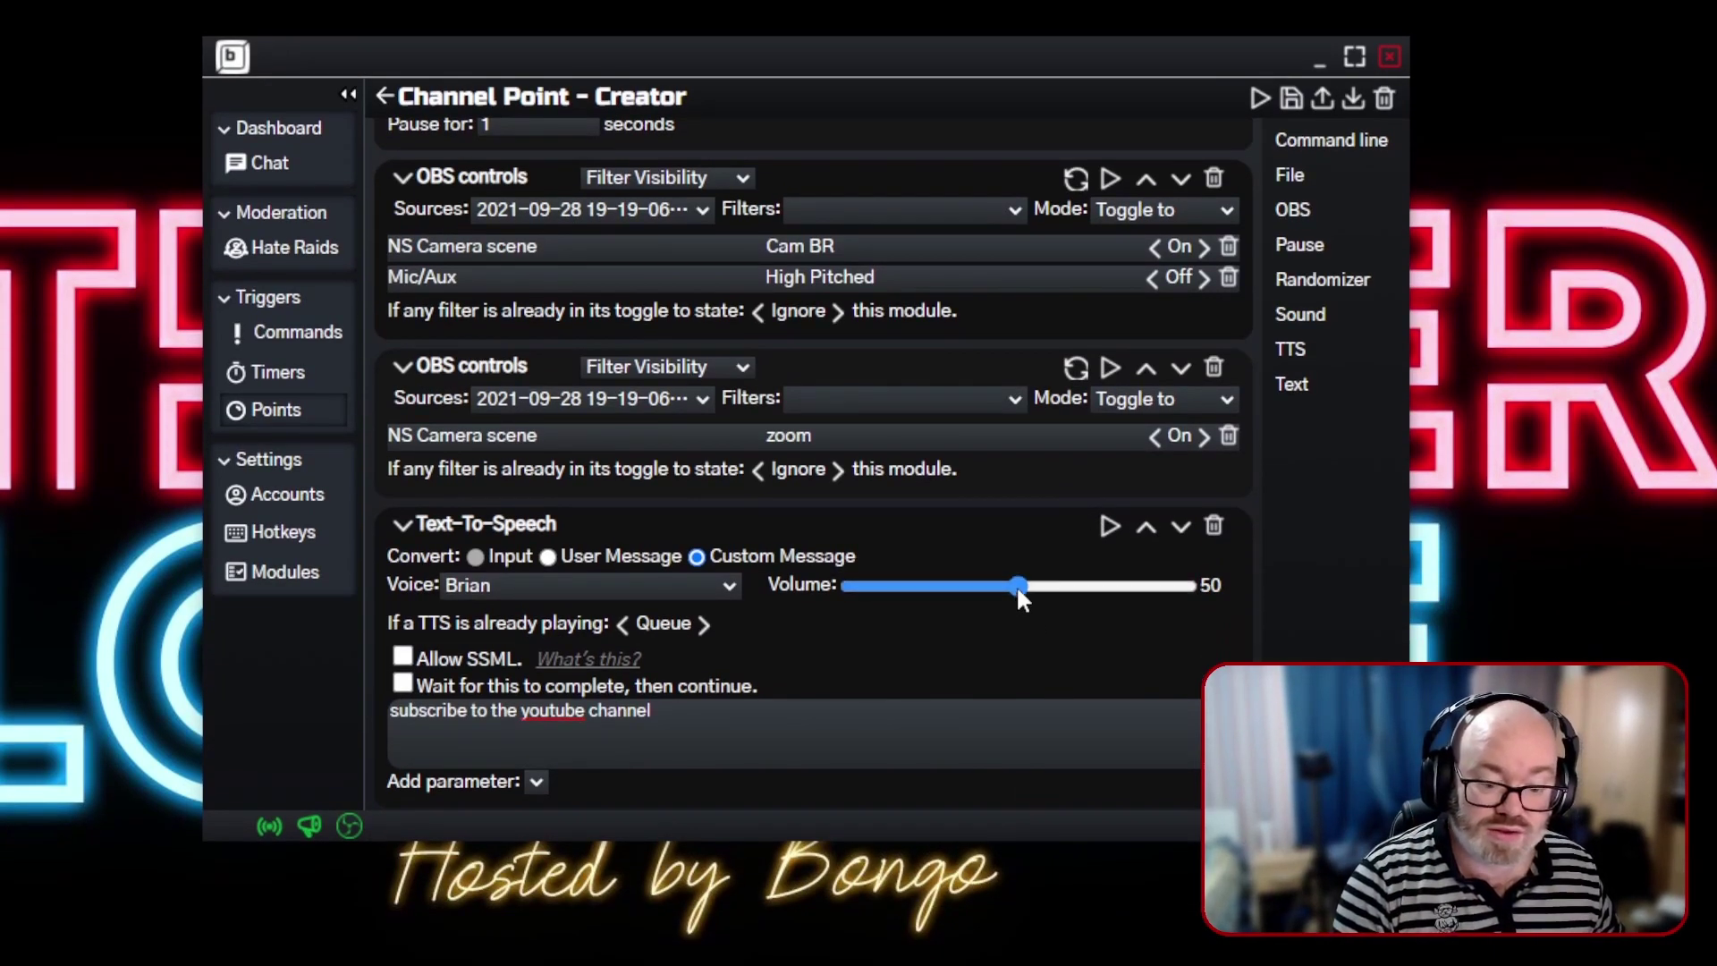
- Raise the Text-To-Speech volume to its maximum and save the "test" redemption
left_click_drag(1017, 586, 1198, 586)
left_click(1291, 279)
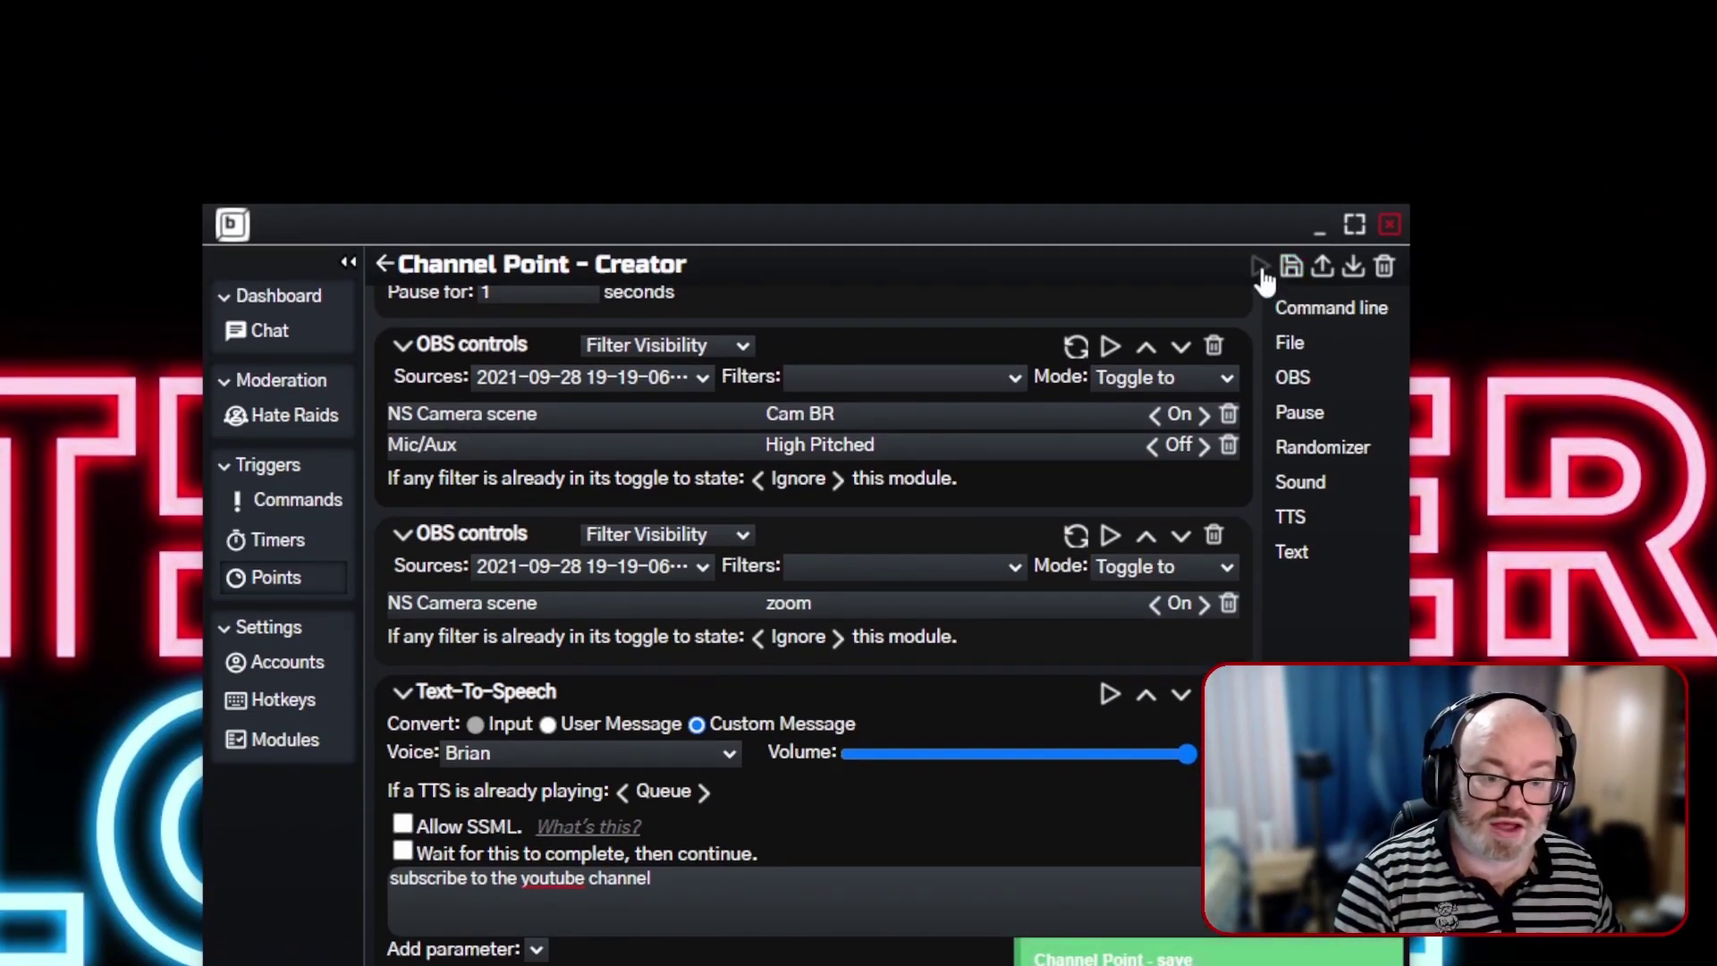